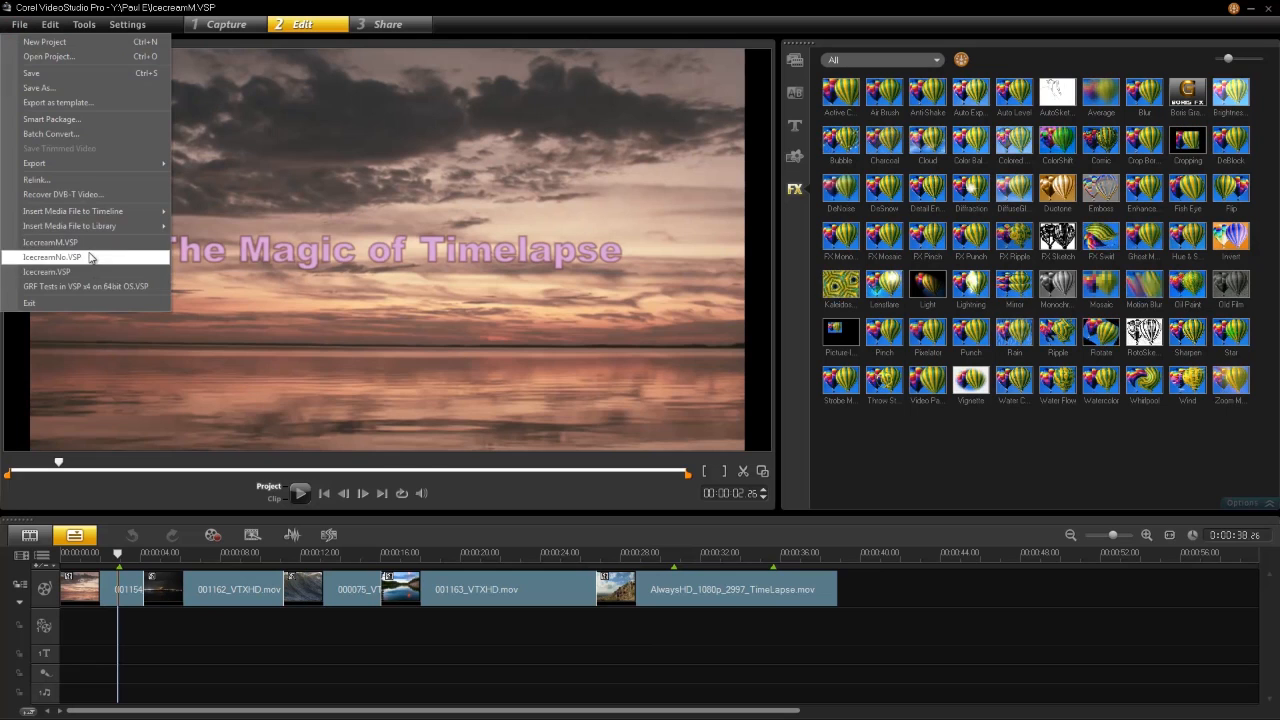
Open the recent project IcecreamNo.VSP and scrub through its first timeline clip, returning the playhead to the start
{"action": "left_click", "coordinate": [86, 254]}
{"action": "left_click", "coordinate": [647, 396]}
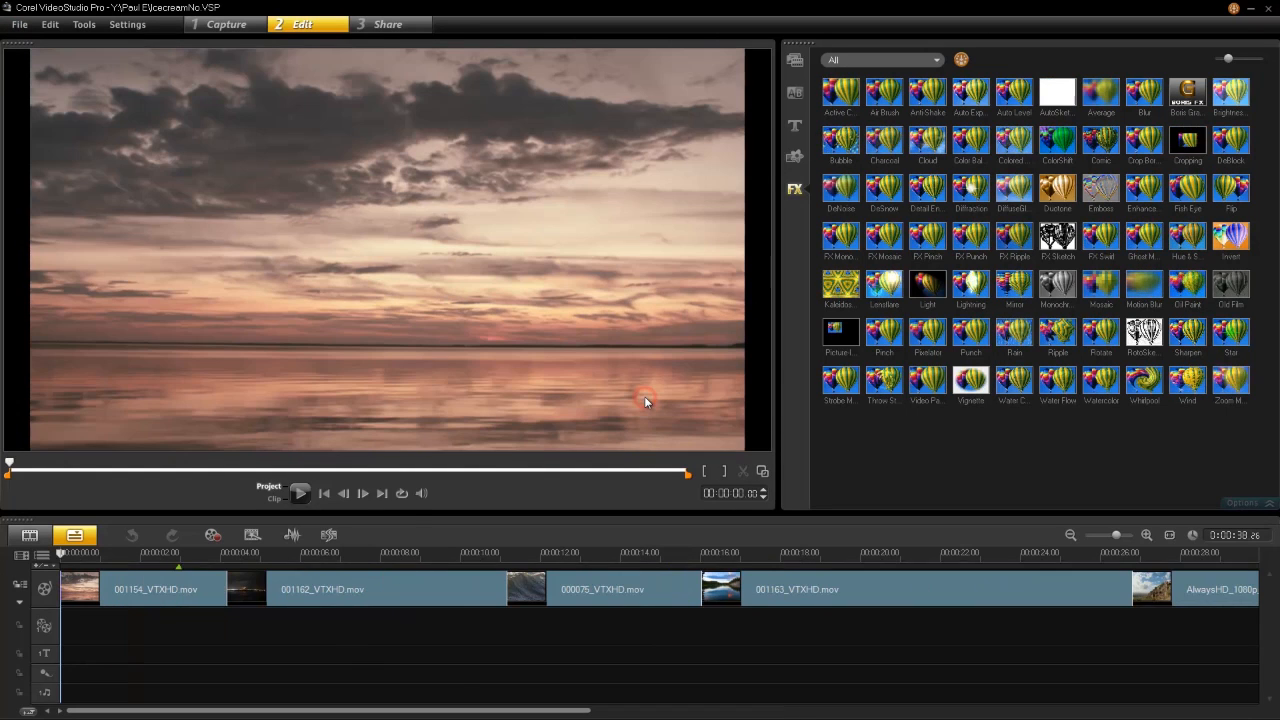
{"action": "left_click", "coordinate": [115, 601]}
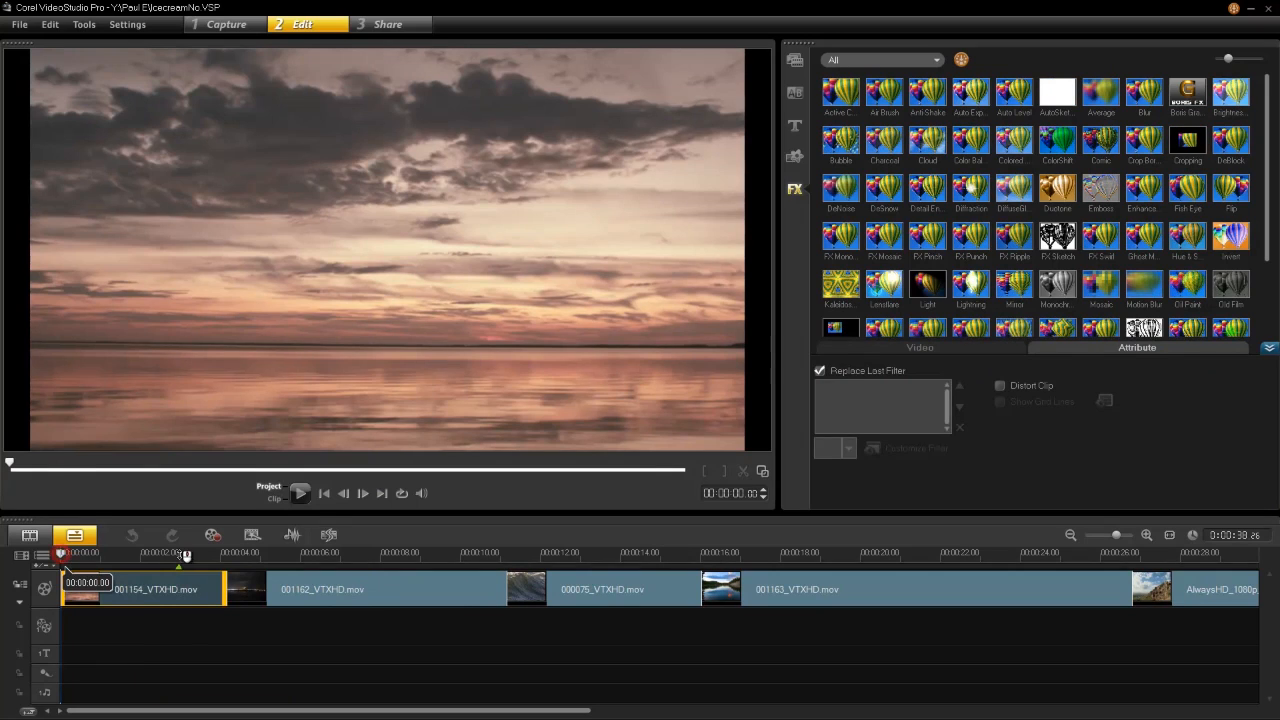
{"action": "left_click", "coordinate": [185, 554]}
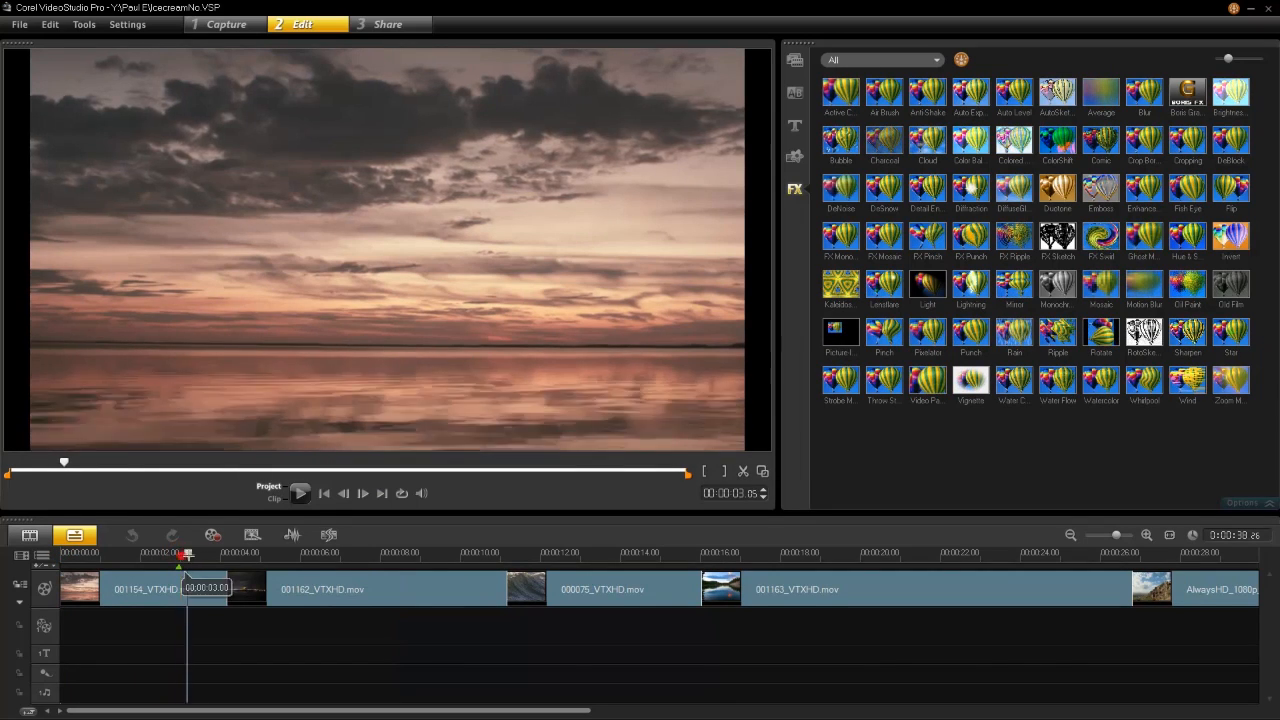
{"action": "left_click_drag", "start_coordinate": [188, 554], "coordinate": [63, 554]}
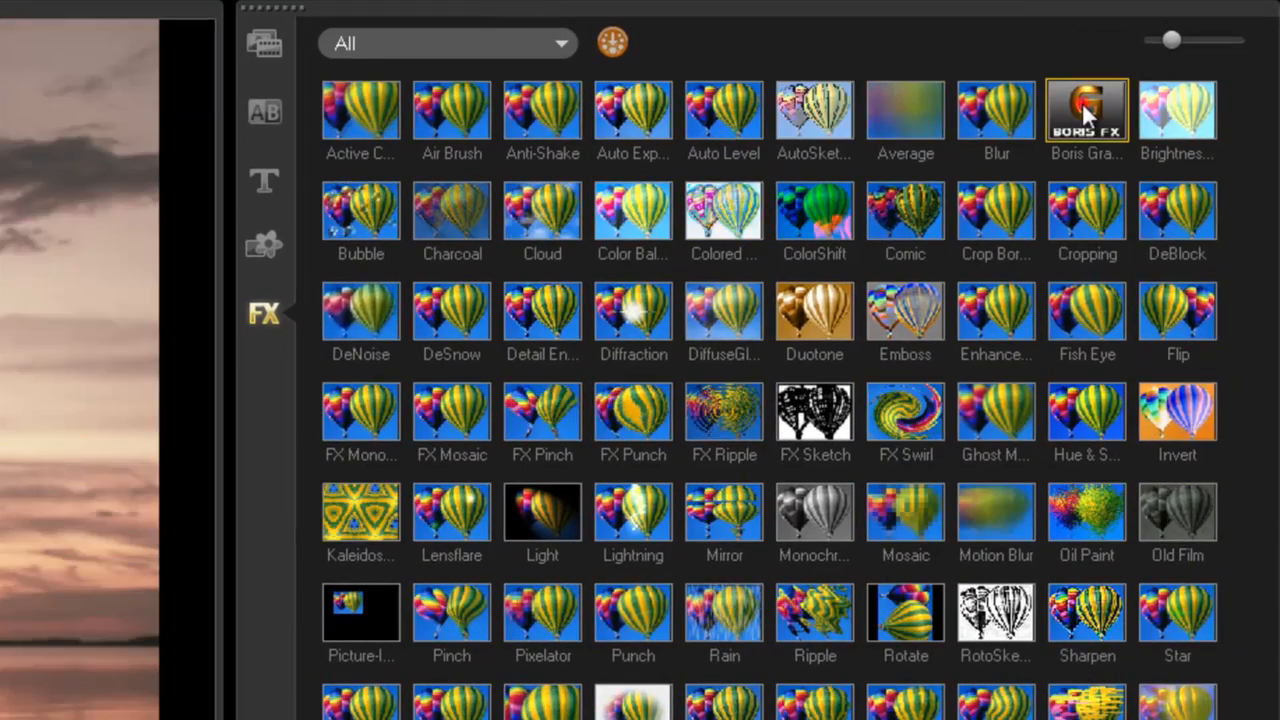
Apply the Boris Graffiti filter to the first clip on the video track, 001154_VTXHD.mov
{"action": "left_click", "coordinate": [1137, 100]}
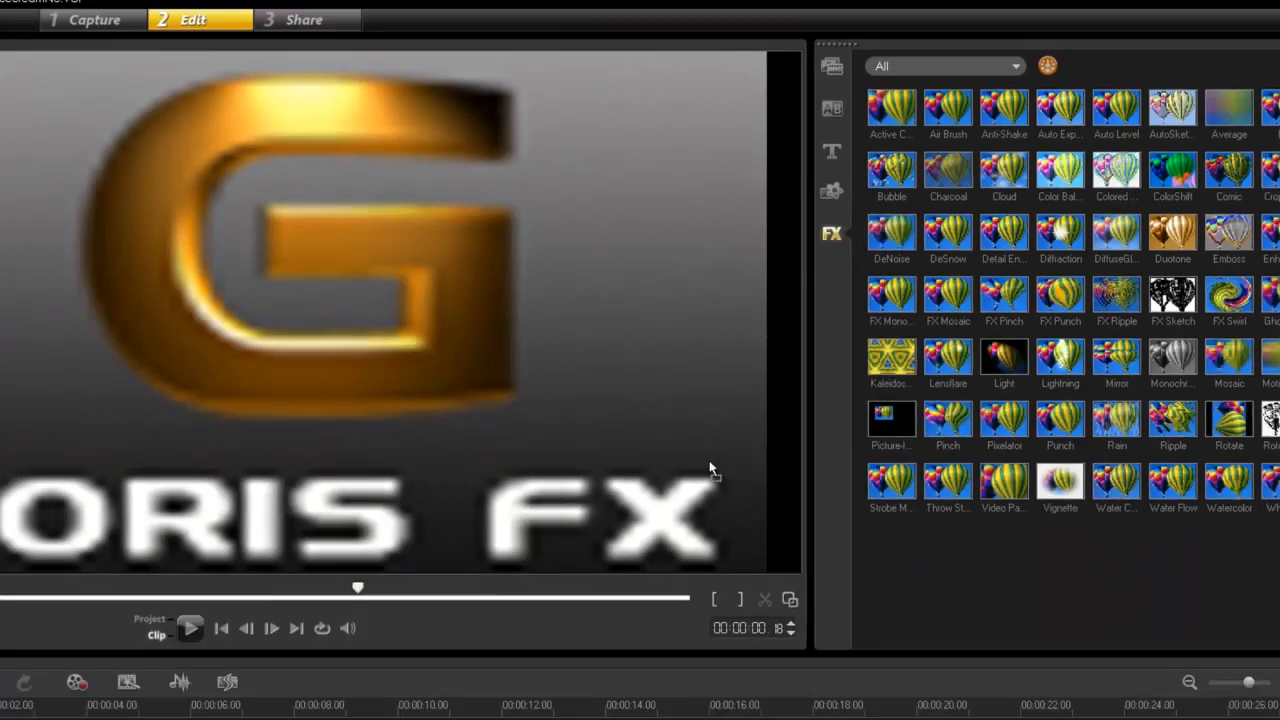
{"action": "left_click_drag", "start_coordinate": [710, 470], "coordinate": [0, 719]}
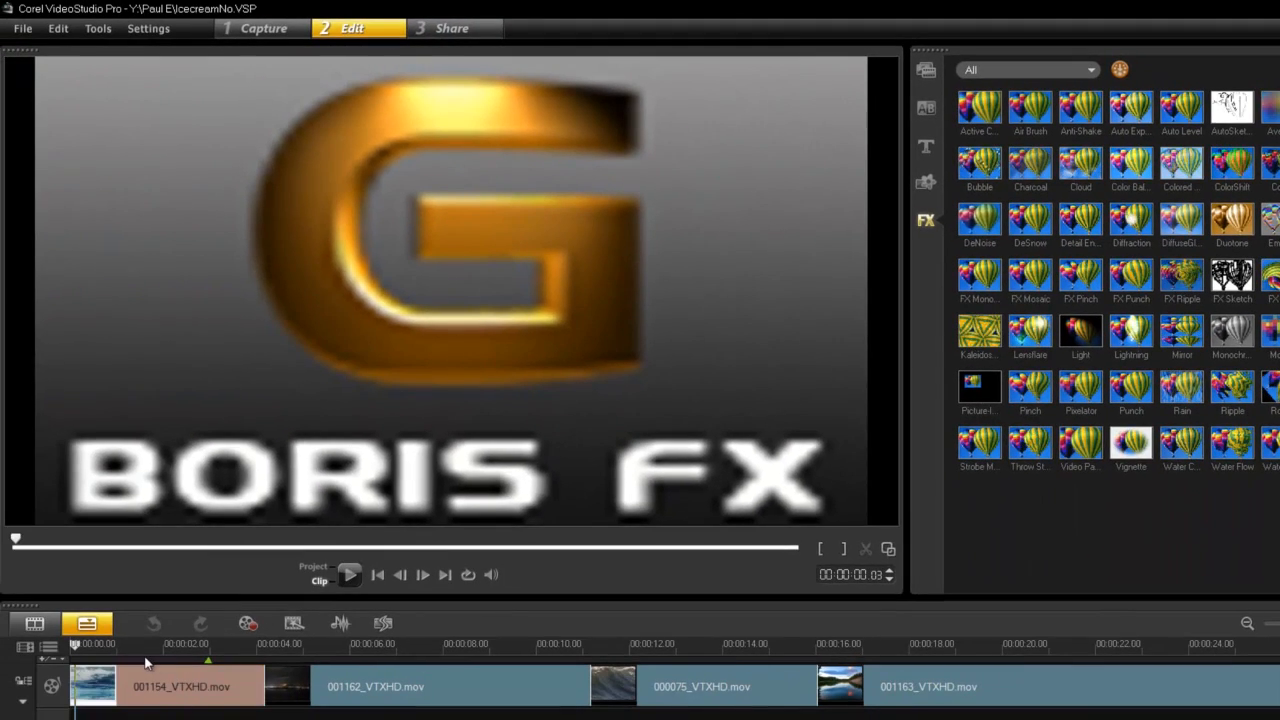
{"action": "left_click_drag", "start_coordinate": [145, 663], "coordinate": [147, 666]}
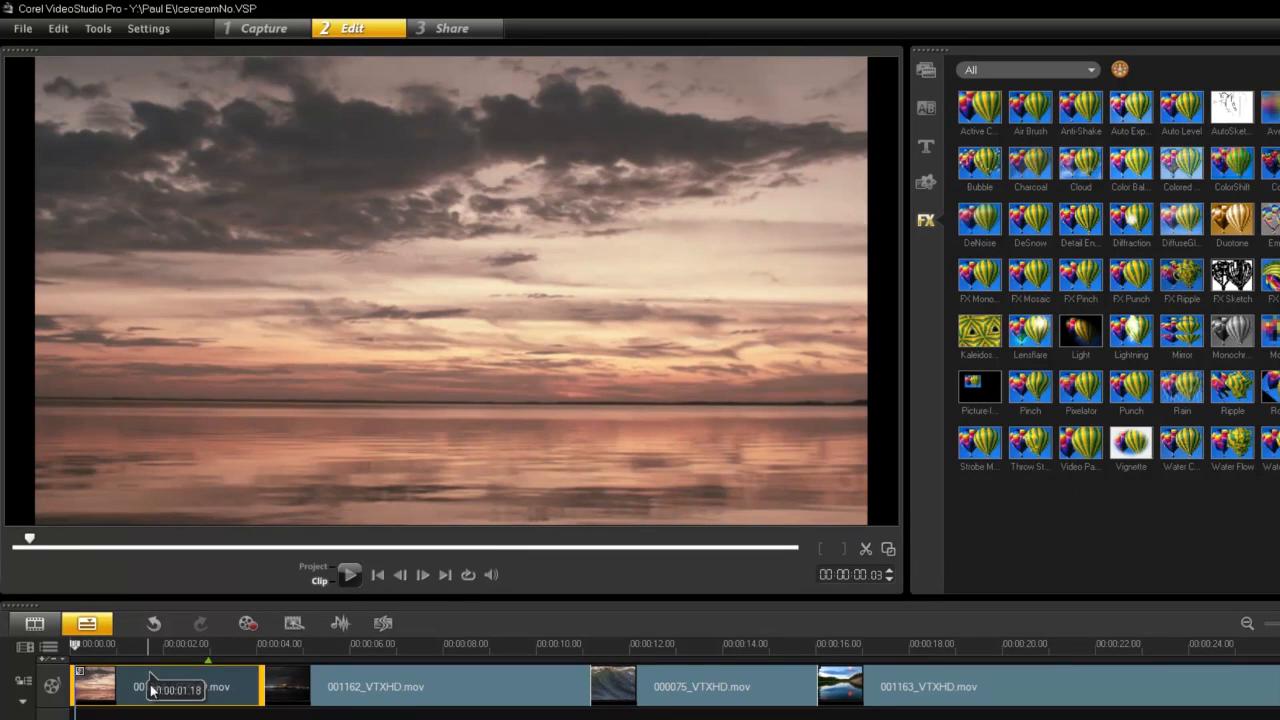
Open the clip's Boris Graffiti filter for customizing and bring up its Library Browser in place of the Text Window
{"action": "left_click", "coordinate": [1056, 526]}
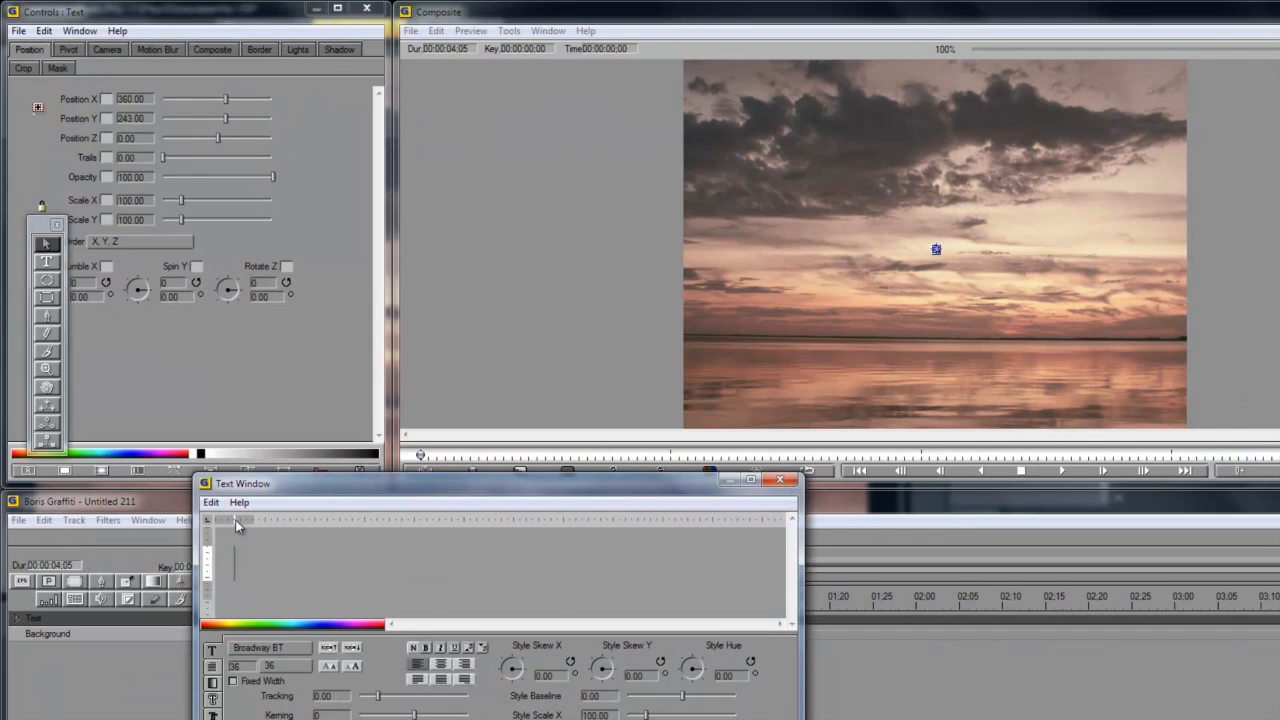
{"action": "left_click", "coordinate": [782, 480]}
{"action": "left_click", "coordinate": [535, 31]}
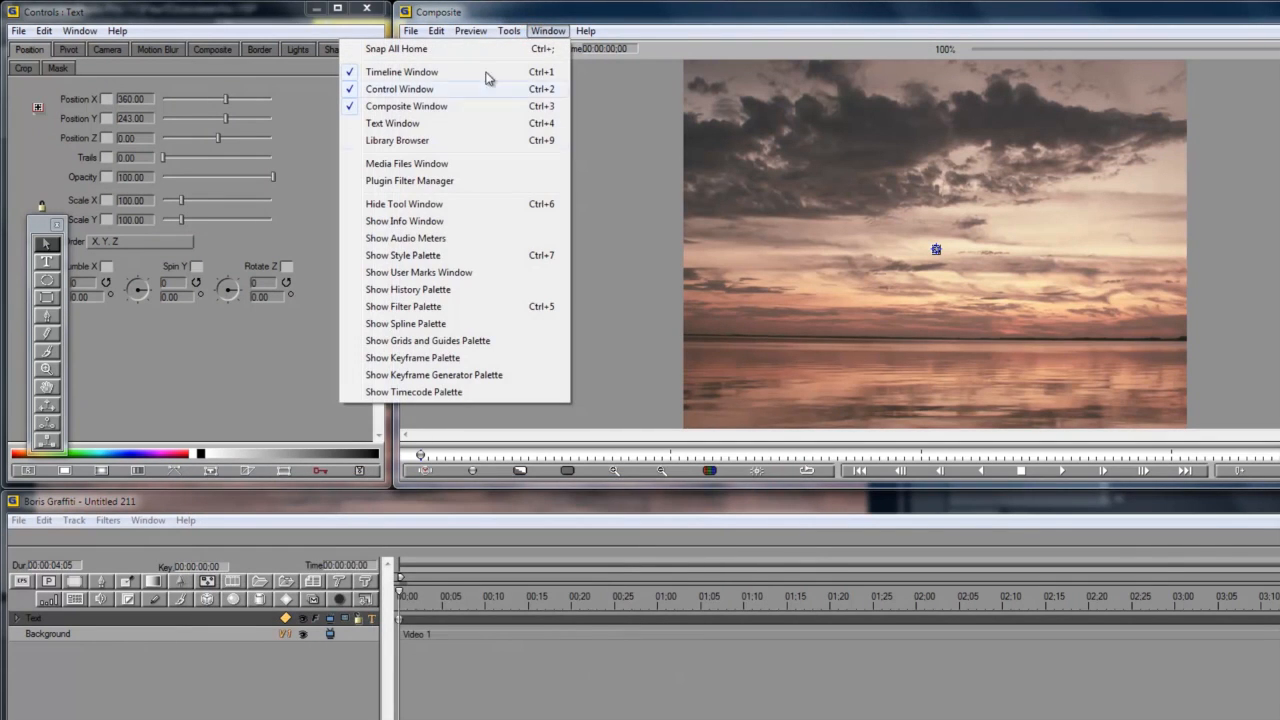
{"action": "left_click", "coordinate": [399, 142]}
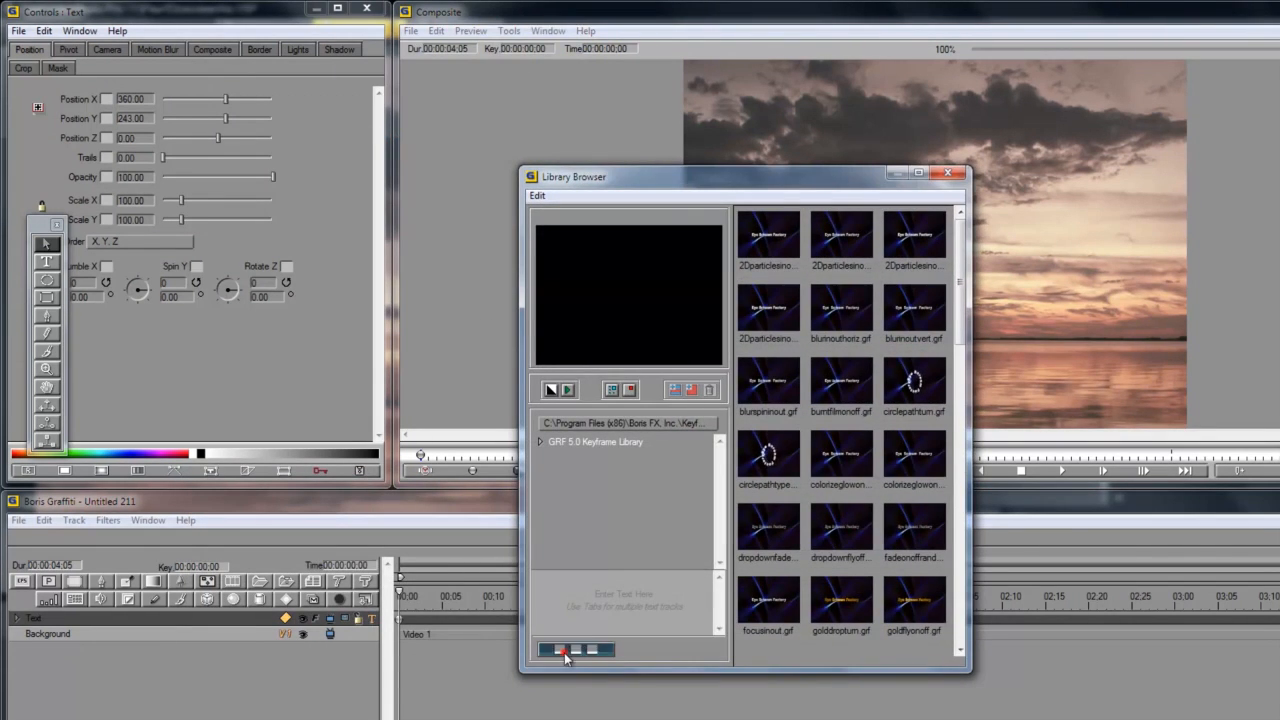
{"action": "left_click", "coordinate": [564, 650]}
{"action": "left_click_drag", "start_coordinate": [671, 176], "coordinate": [544, 157]}
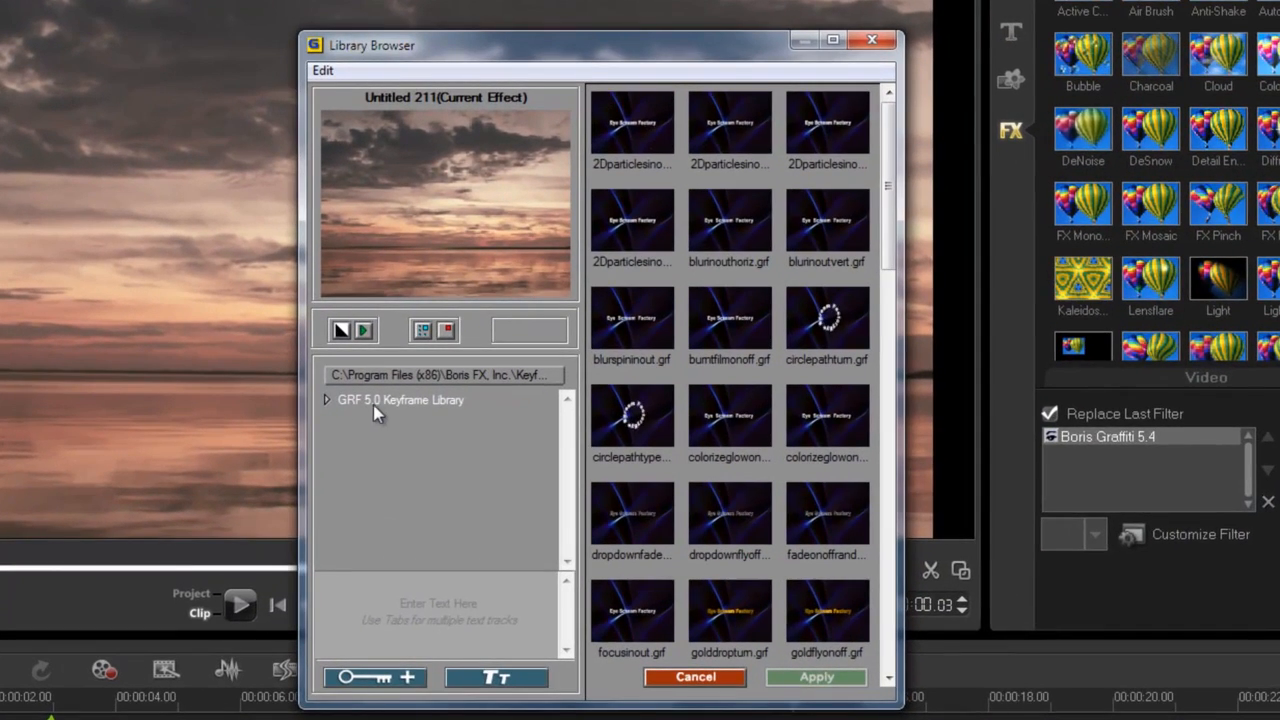
Look through the GRF 5.0 Keyframe Library categories, including animated, Filters, New Lower Thirds and static path text
{"action": "left_click", "coordinate": [428, 418]}
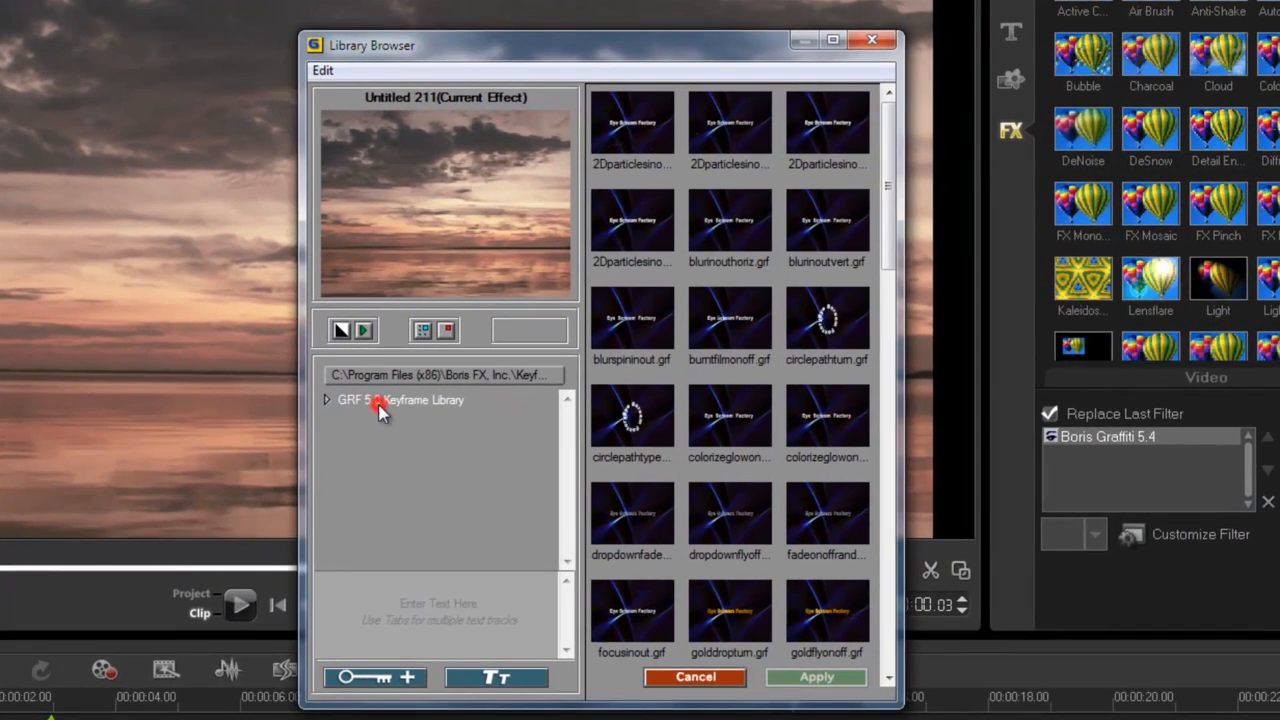
{"action": "left_click", "coordinate": [327, 400]}
{"action": "left_click", "coordinate": [367, 418]}
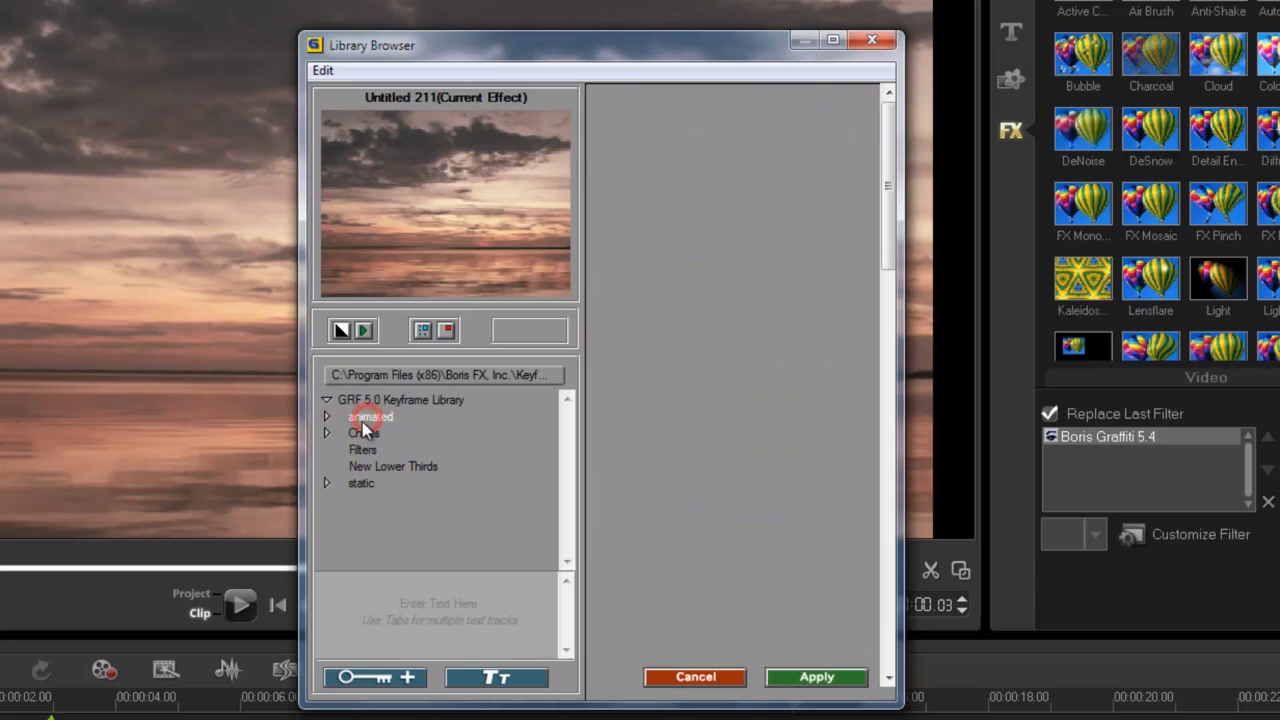
{"action": "left_click", "coordinate": [357, 450]}
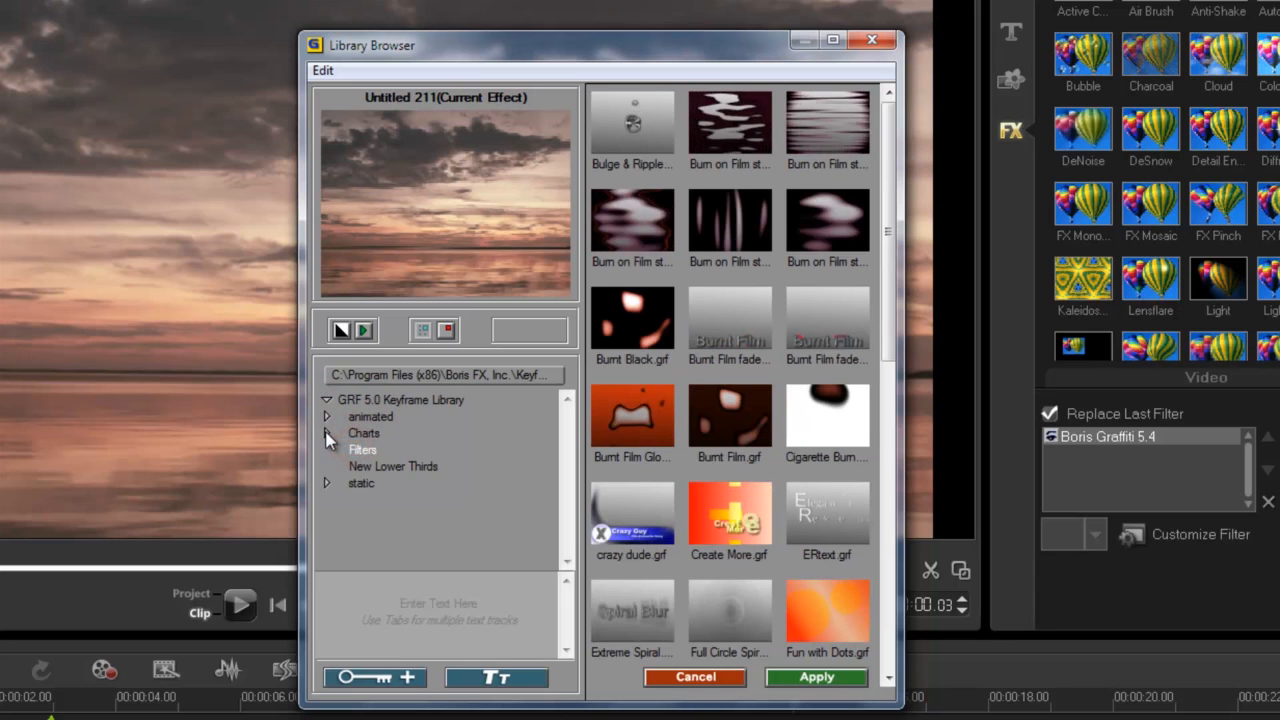
{"action": "left_click", "coordinate": [374, 465]}
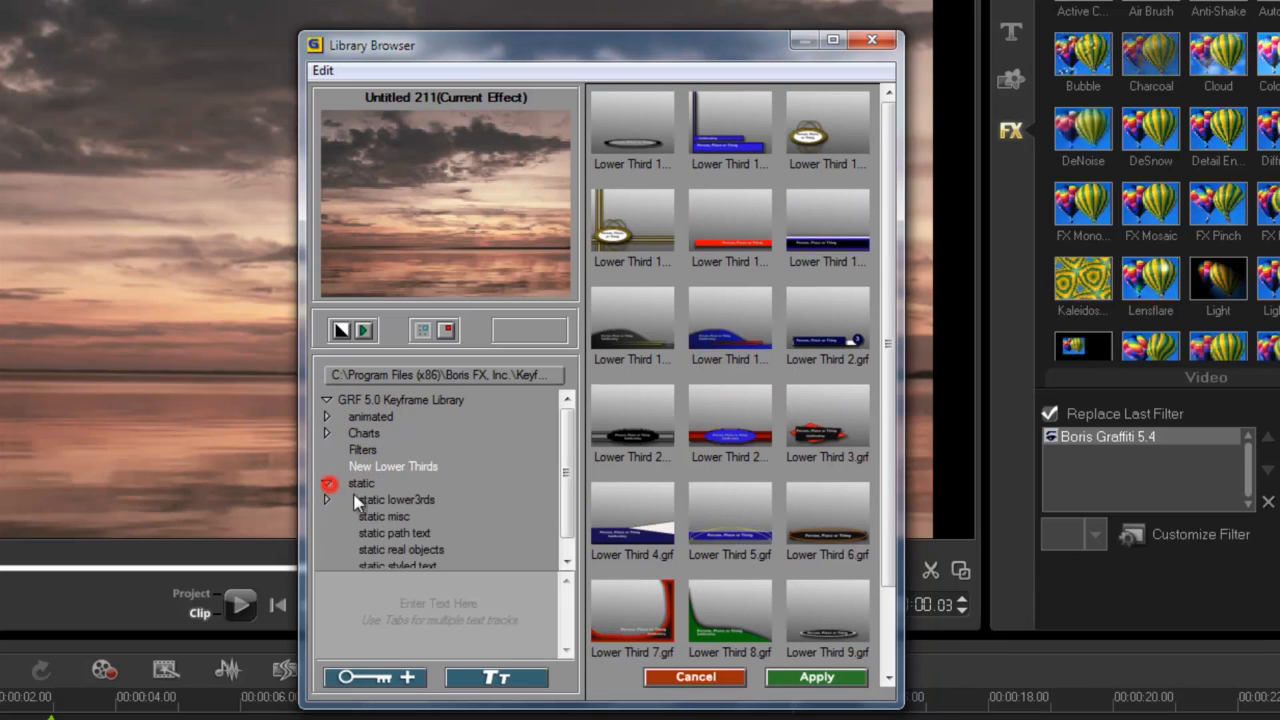
{"action": "left_click", "coordinate": [362, 500]}
{"action": "left_click", "coordinate": [380, 536]}
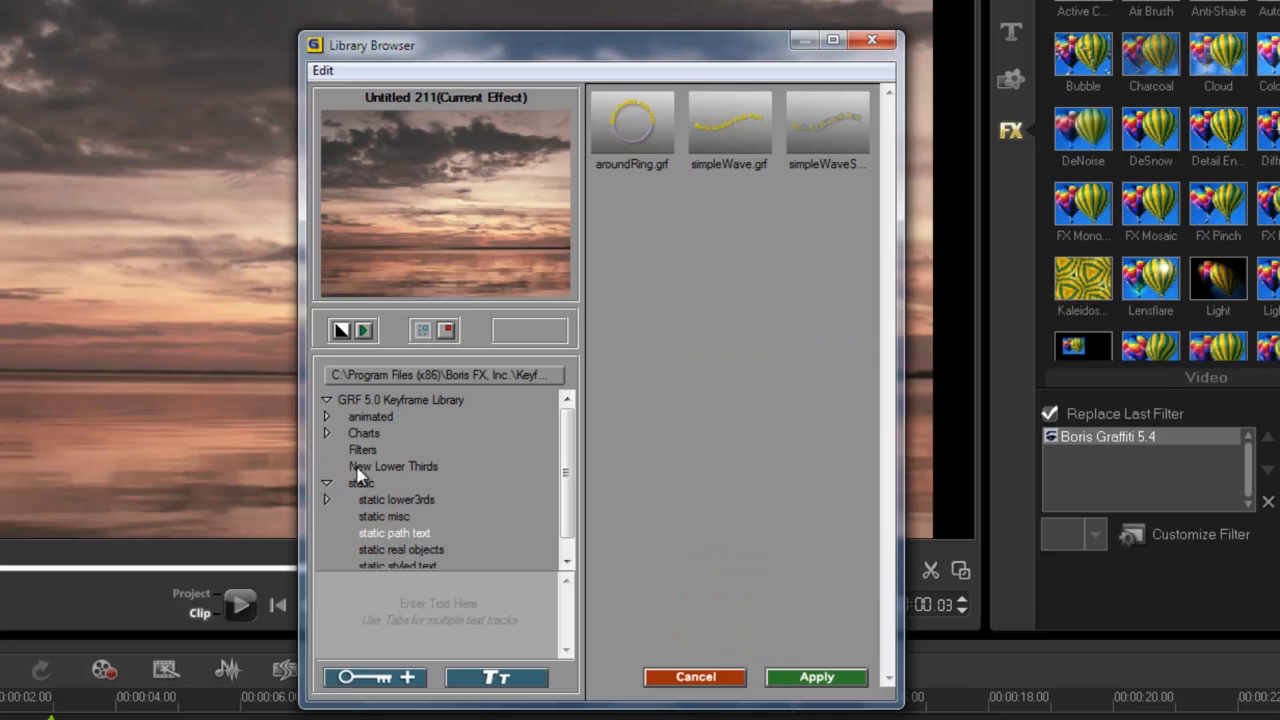
{"action": "left_click", "coordinate": [327, 484]}
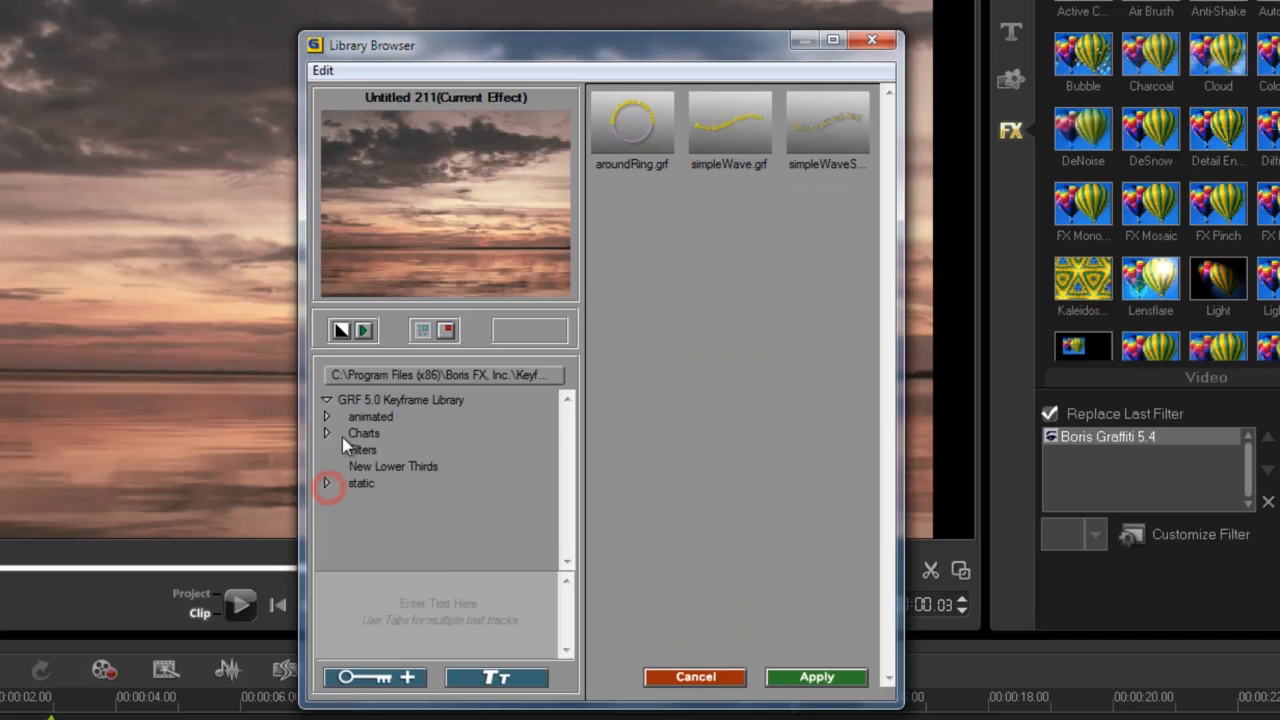
{"action": "left_click", "coordinate": [393, 400]}
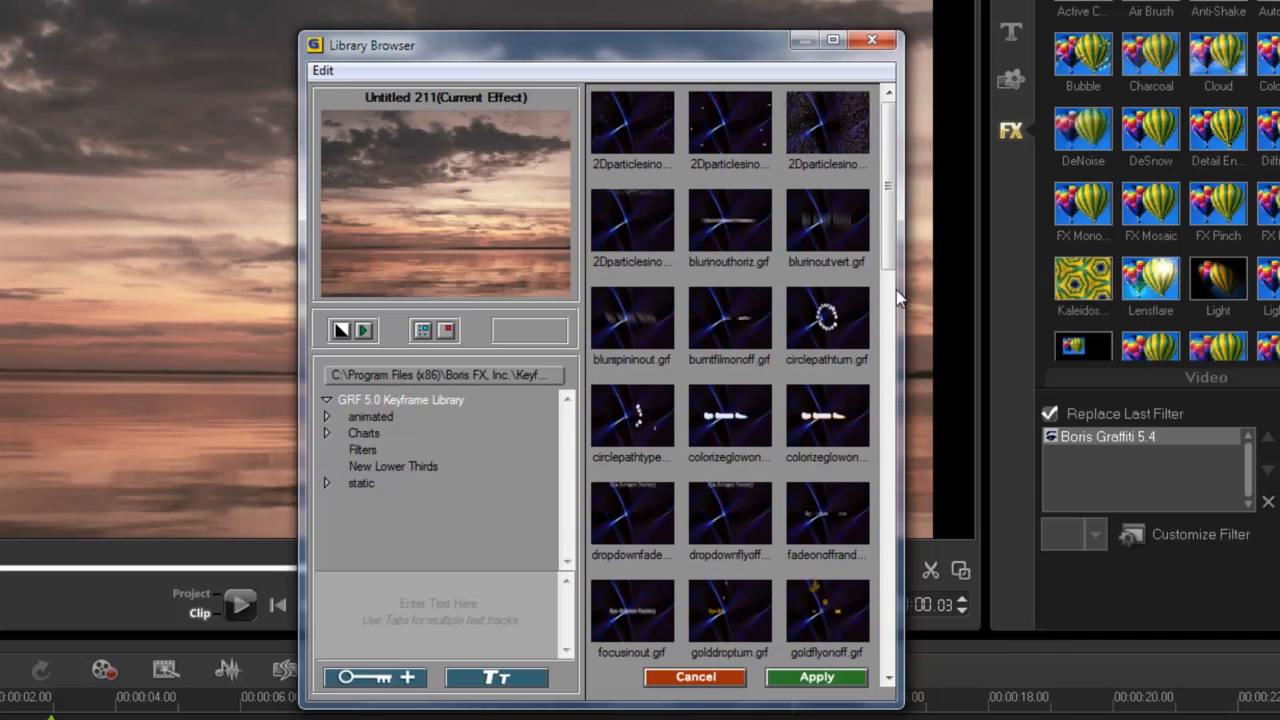
{"action": "left_click_drag", "start_coordinate": [888, 210], "coordinate": [921, 196]}
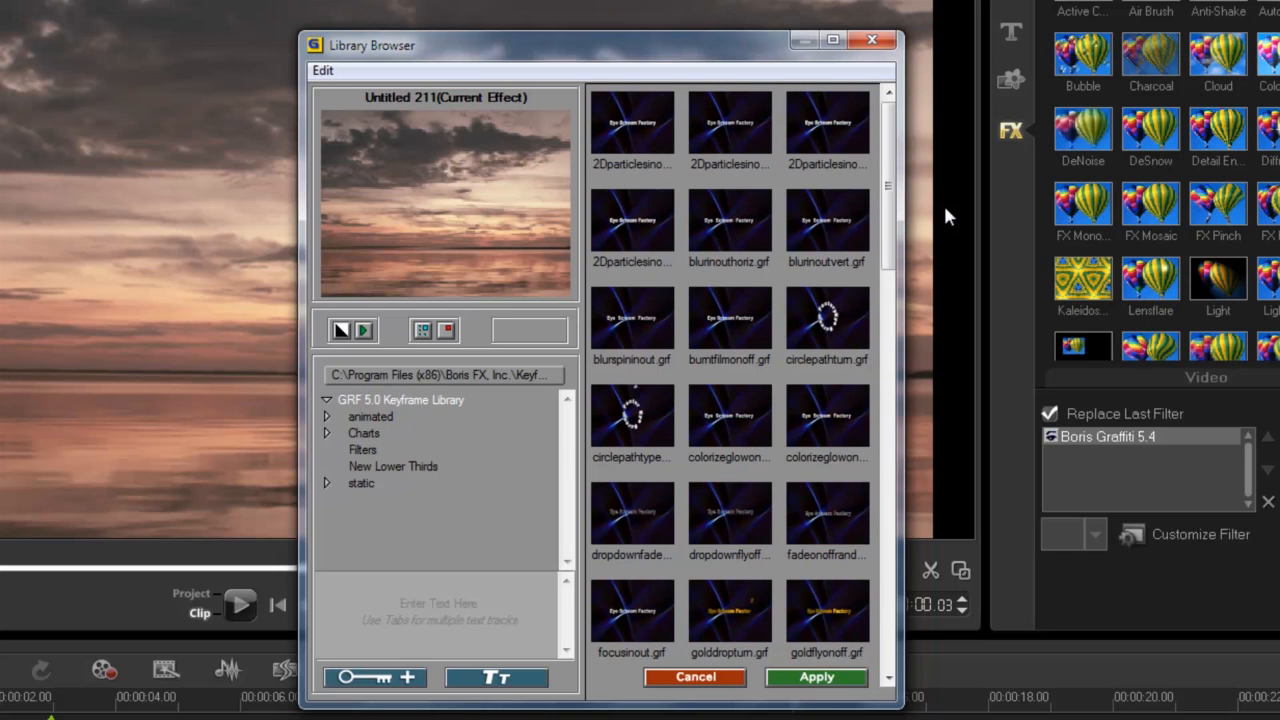
Preview several animated text presets on the clip, including 2Dparticlesinout, blurinouthoriz, circlepathturn, colorizeglowonoffcool and waveonoffvert
{"action": "left_click", "coordinate": [651, 160]}
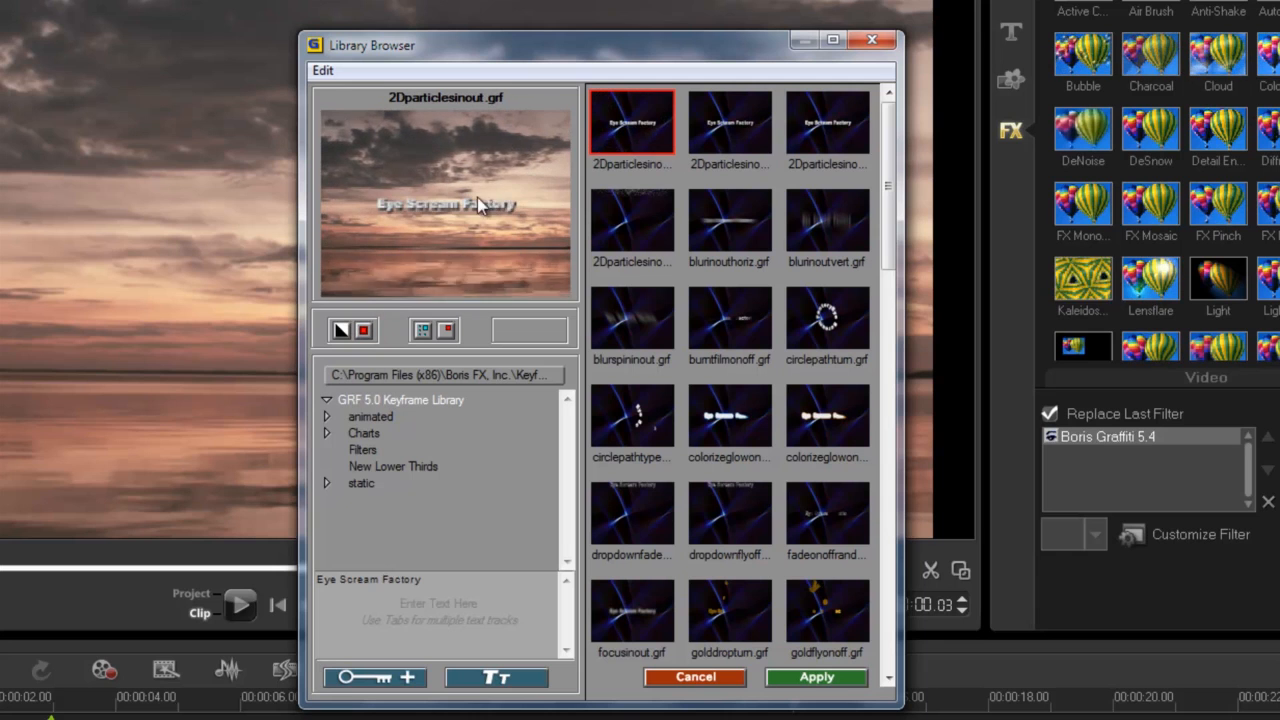
{"action": "left_click", "coordinate": [392, 400]}
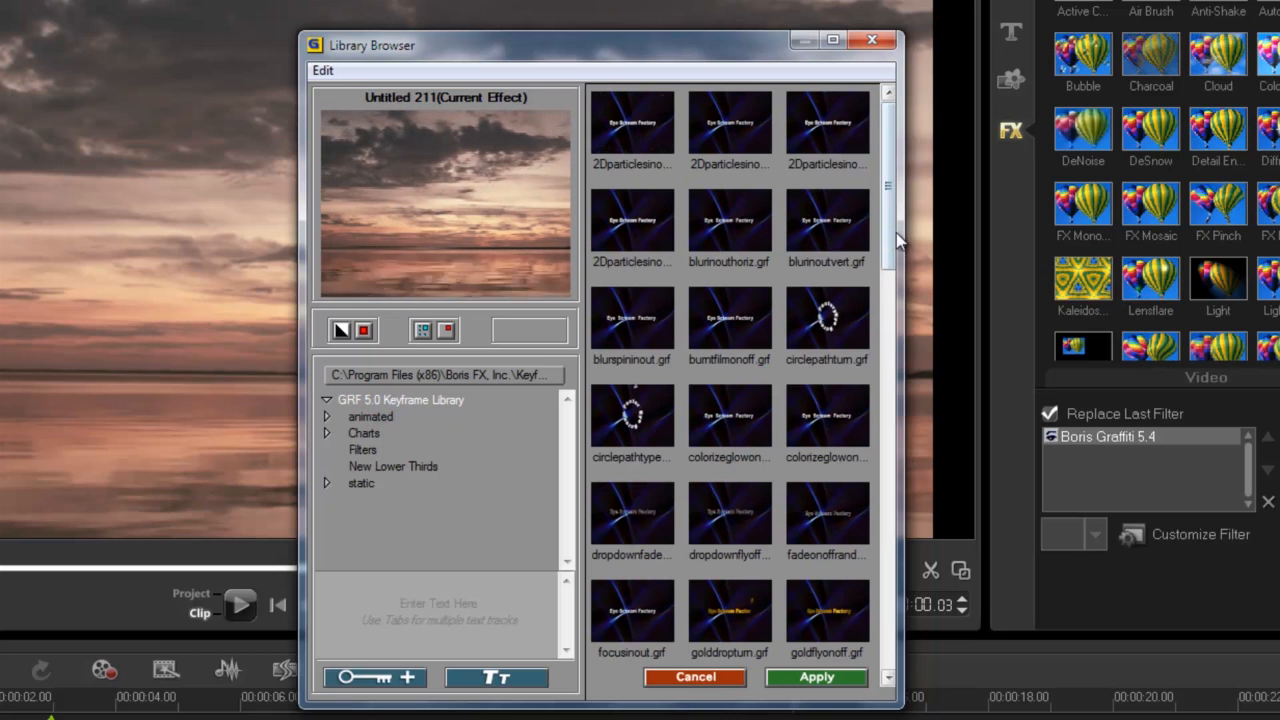
{"action": "mouse_move", "coordinate": [892, 238]}
{"action": "left_mouse_down"}
{"action": "mouse_move", "coordinate": [893, 658]}
{"action": "mouse_move", "coordinate": [913, 240]}
{"action": "left_mouse_up"}
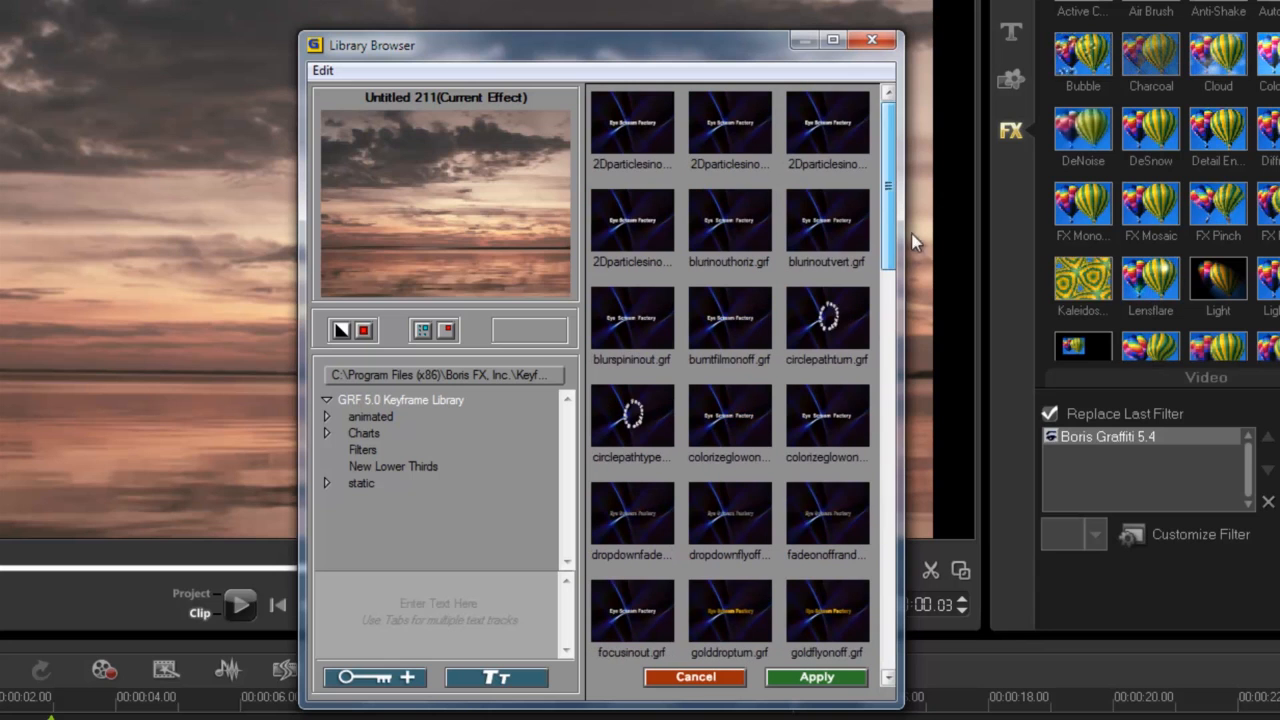
{"action": "left_click", "coordinate": [752, 228]}
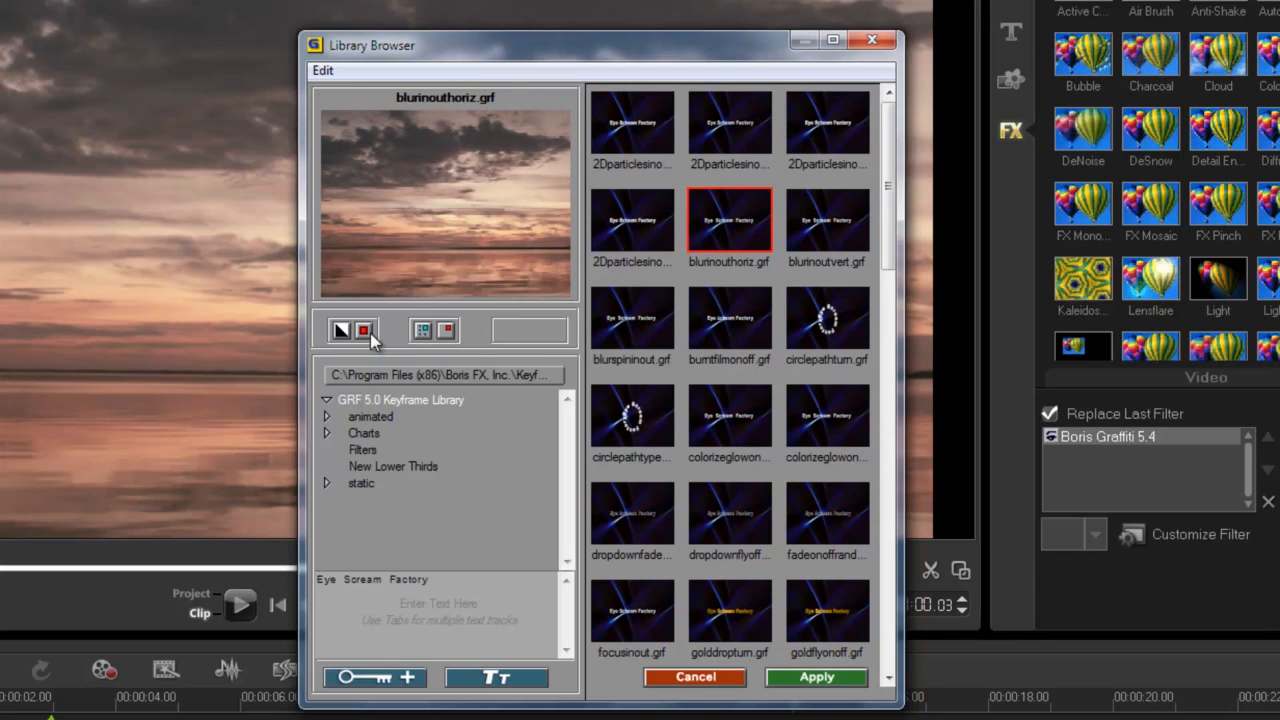
{"action": "left_click", "coordinate": [846, 314]}
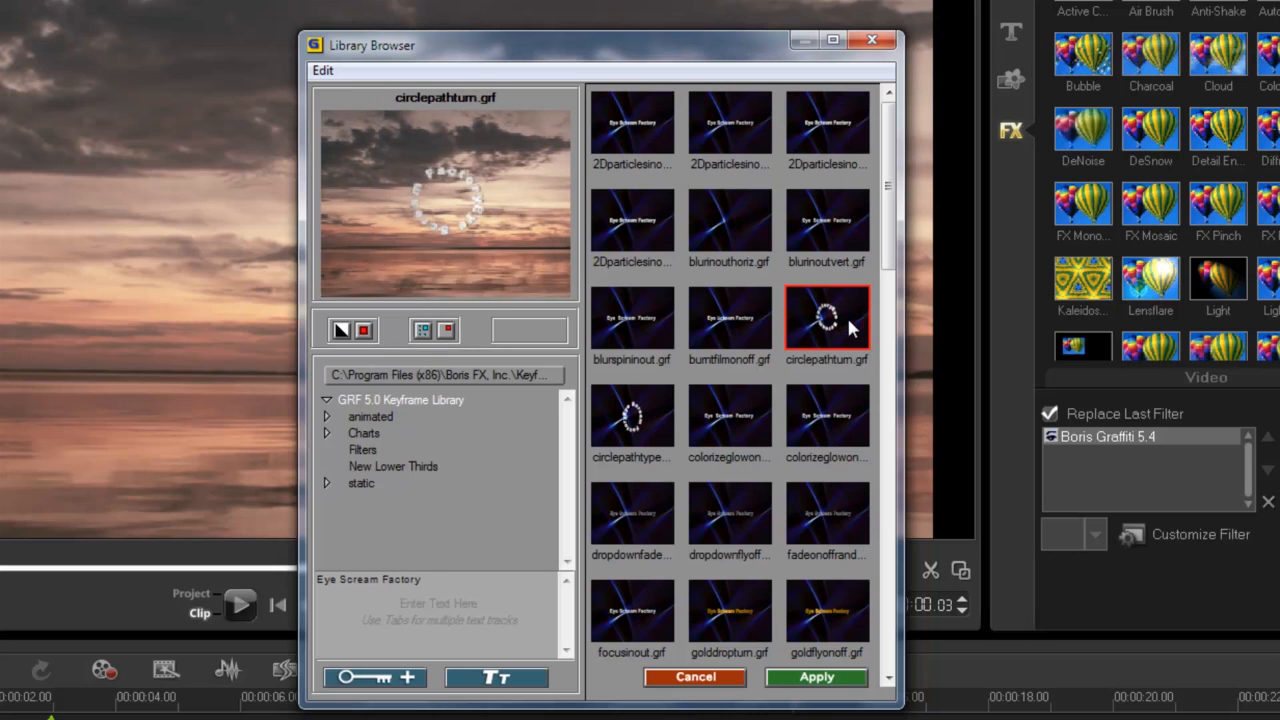
{"action": "left_click", "coordinate": [729, 415]}
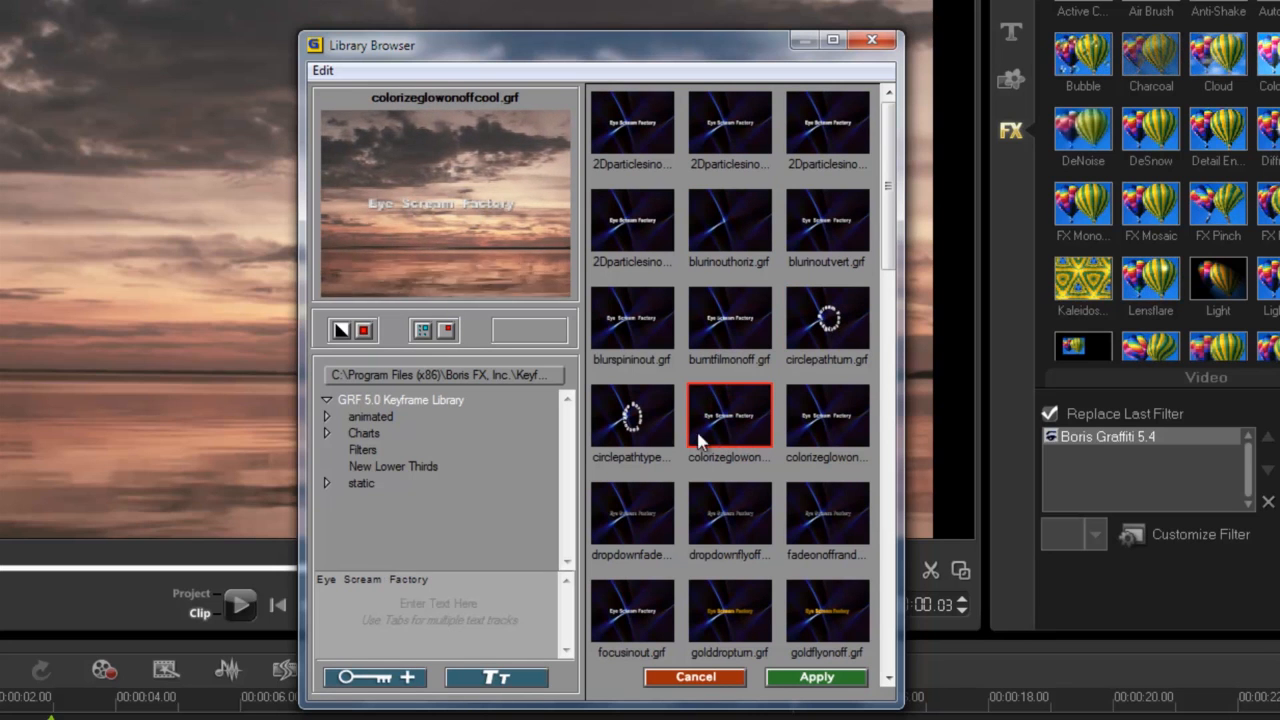
{"action": "left_click", "coordinate": [645, 532]}
{"action": "left_click_drag", "start_coordinate": [877, 248], "coordinate": [845, 628]}
{"action": "left_click", "coordinate": [643, 435]}
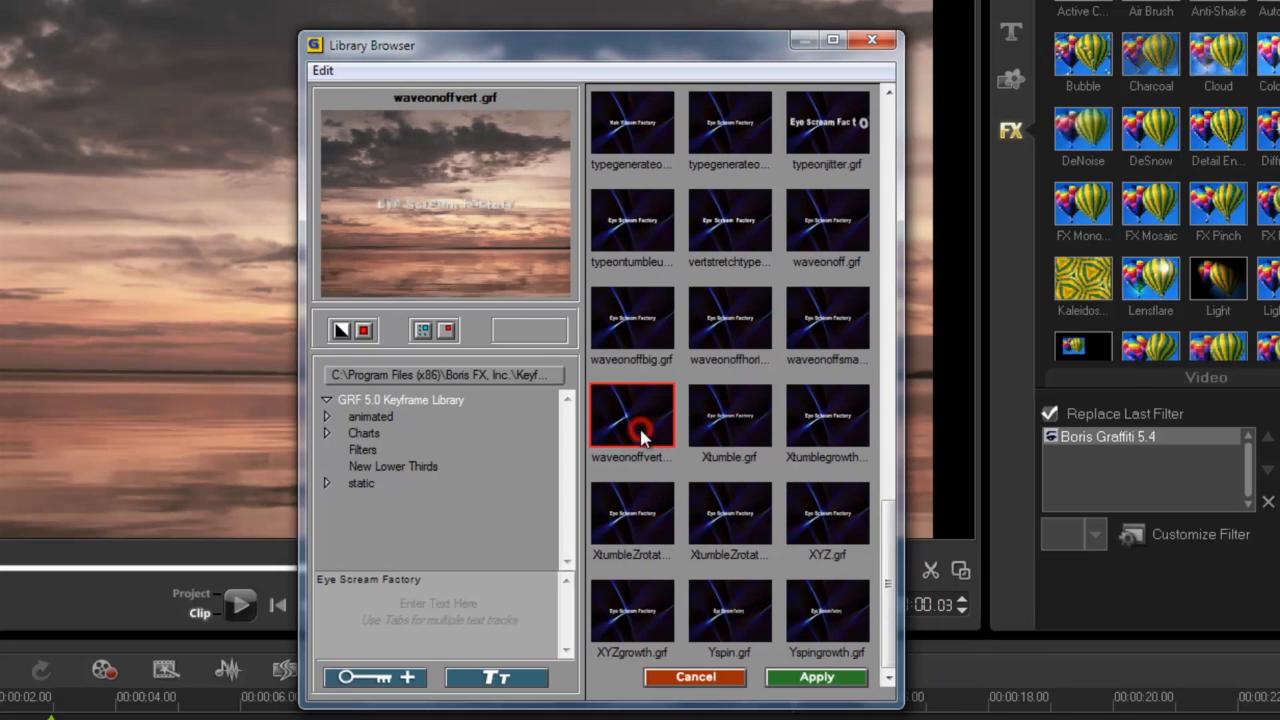
{"action": "left_click_drag", "start_coordinate": [900, 585], "coordinate": [889, 154]}
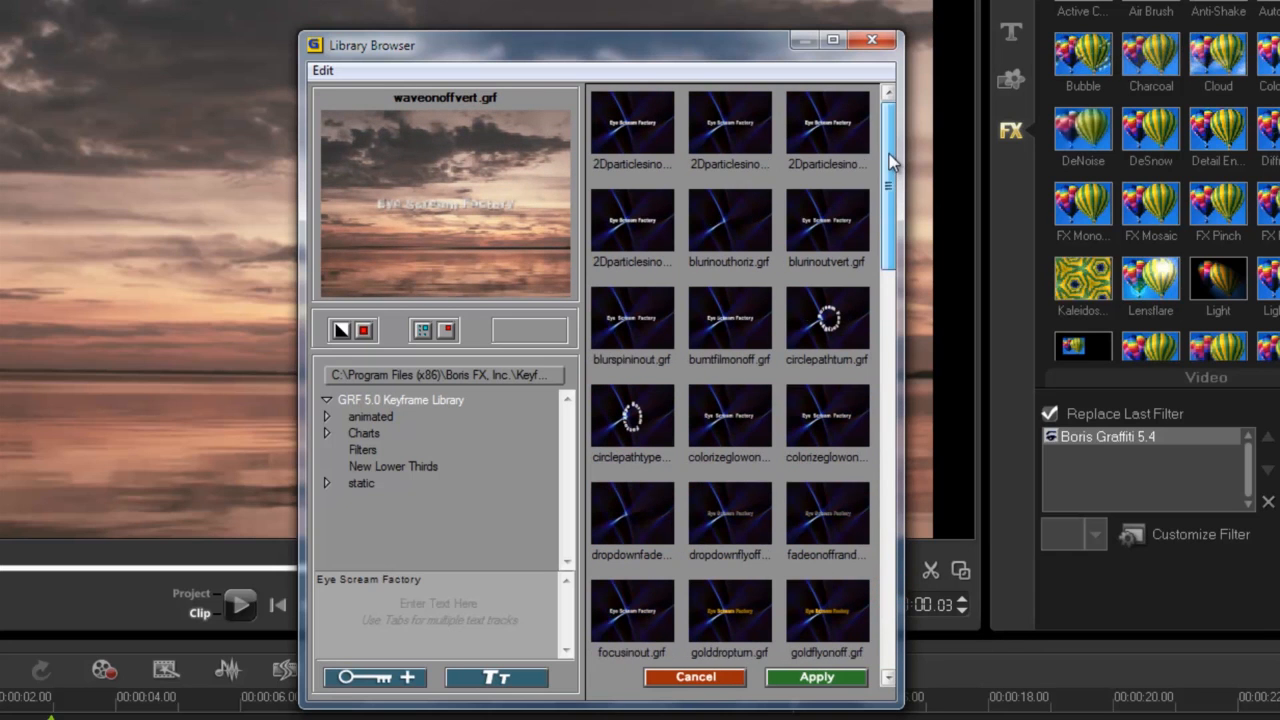
Compare the cool and warm colorize glow presets and select colorizeglowonoffwarm.grf for the title
{"action": "left_click", "coordinate": [750, 432]}
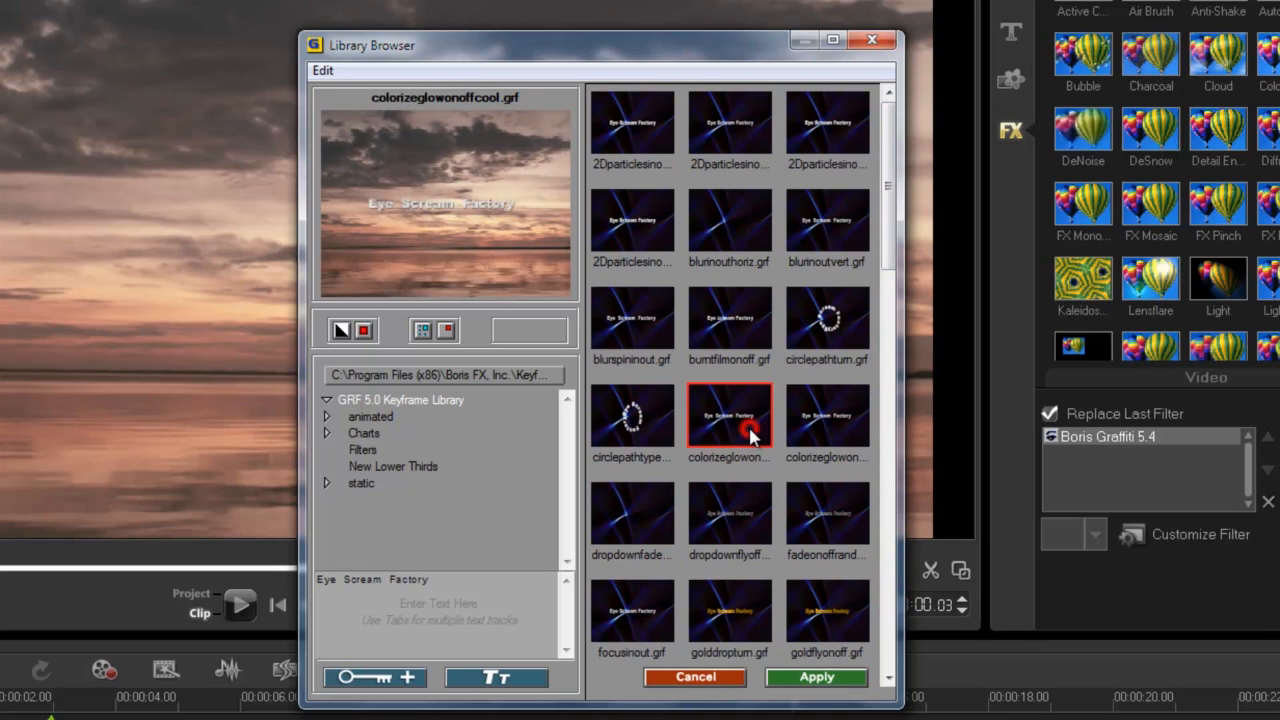
{"action": "left_click", "coordinate": [828, 428]}
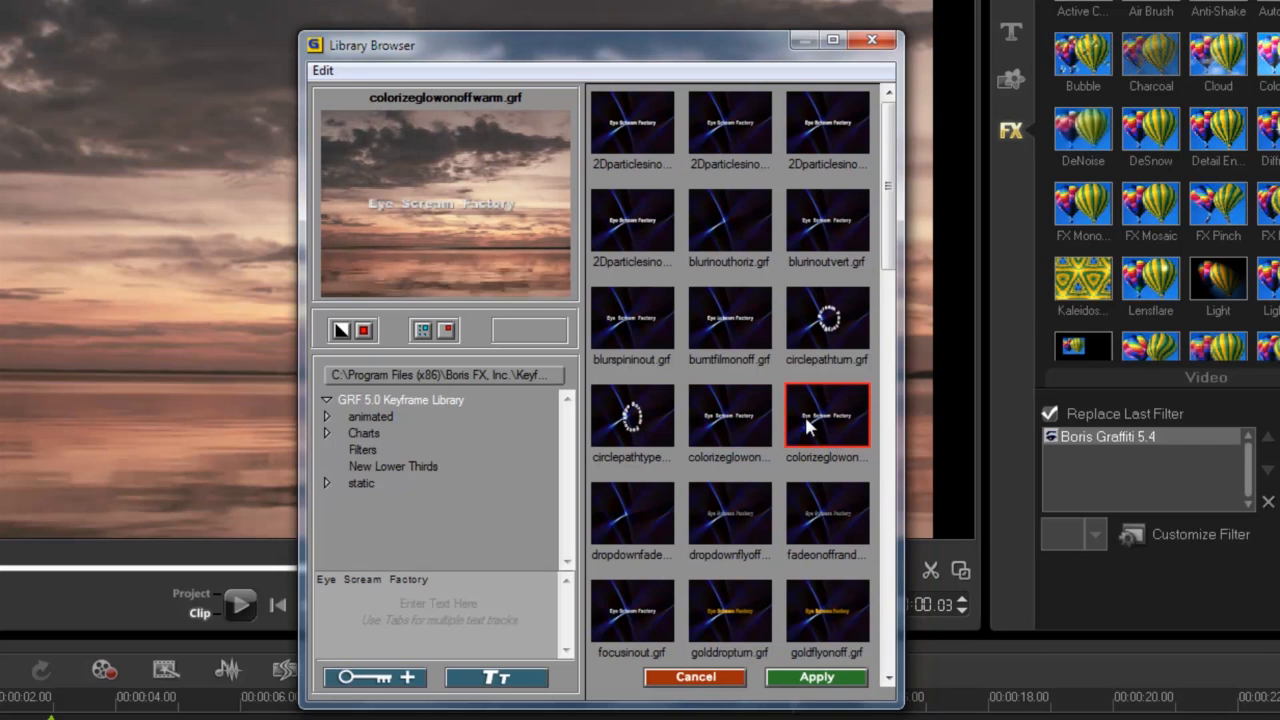
{"action": "left_click", "coordinate": [740, 428]}
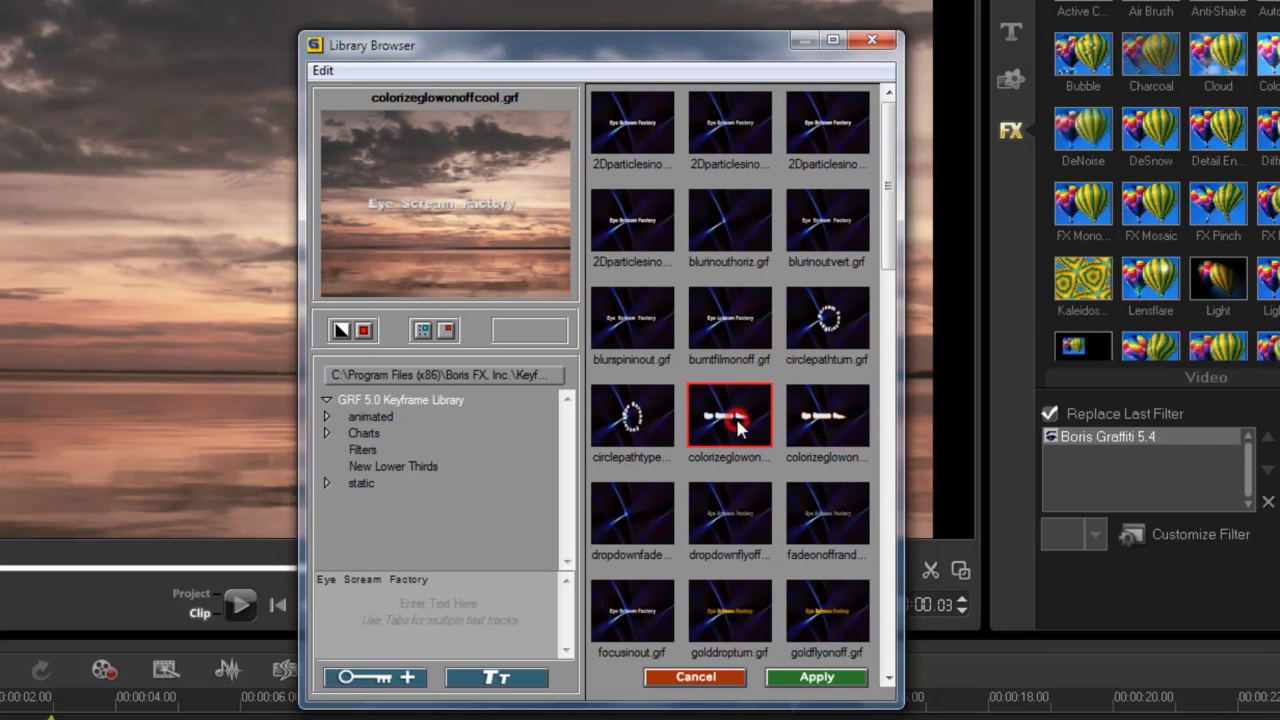
{"action": "left_click", "coordinate": [820, 440]}
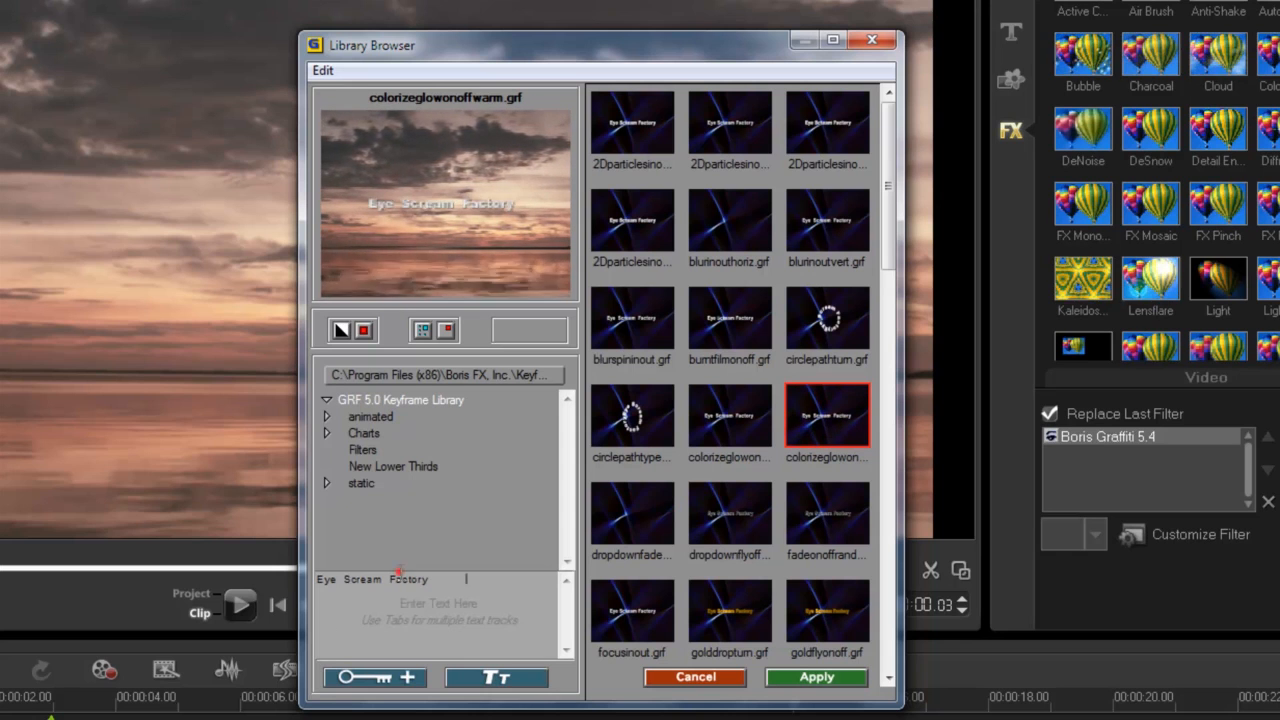
Replace the preset's sample text with "Timelapse is fun!", update the preview and apply the title to the opening clip
{"action": "left_click", "coordinate": [424, 580]}
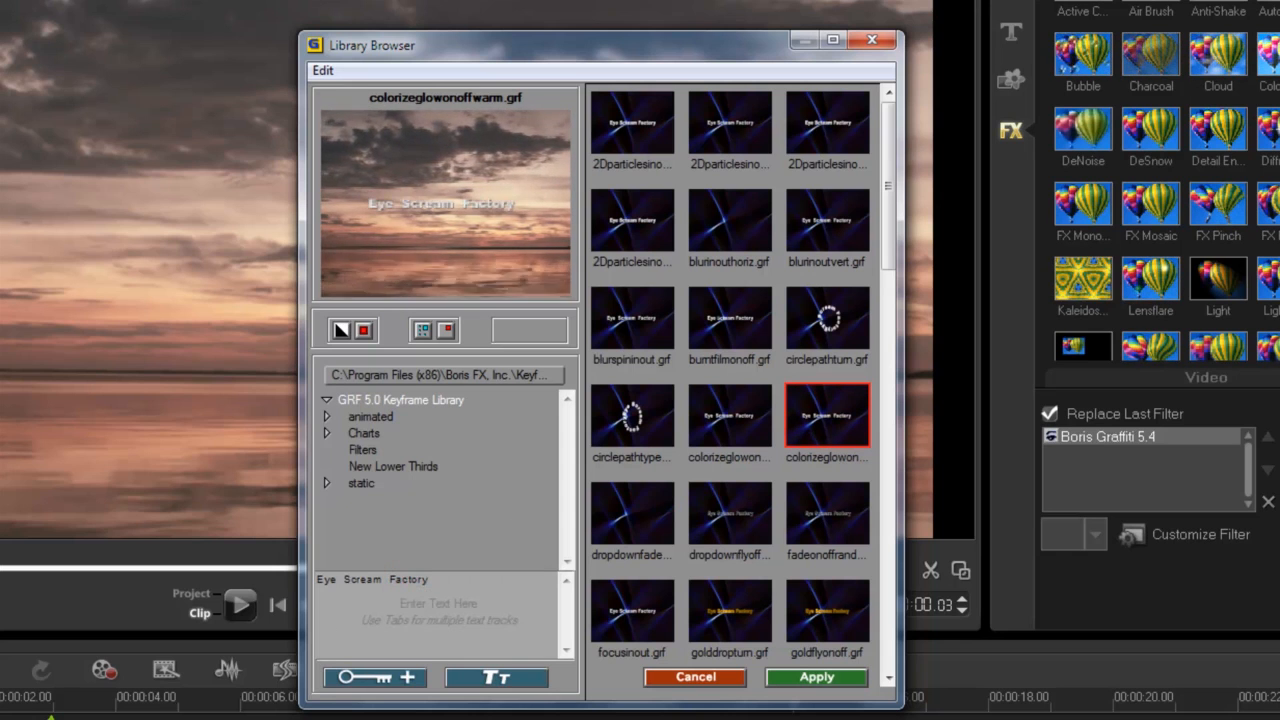
{"action": "triple_click", "coordinate": [429, 580]}
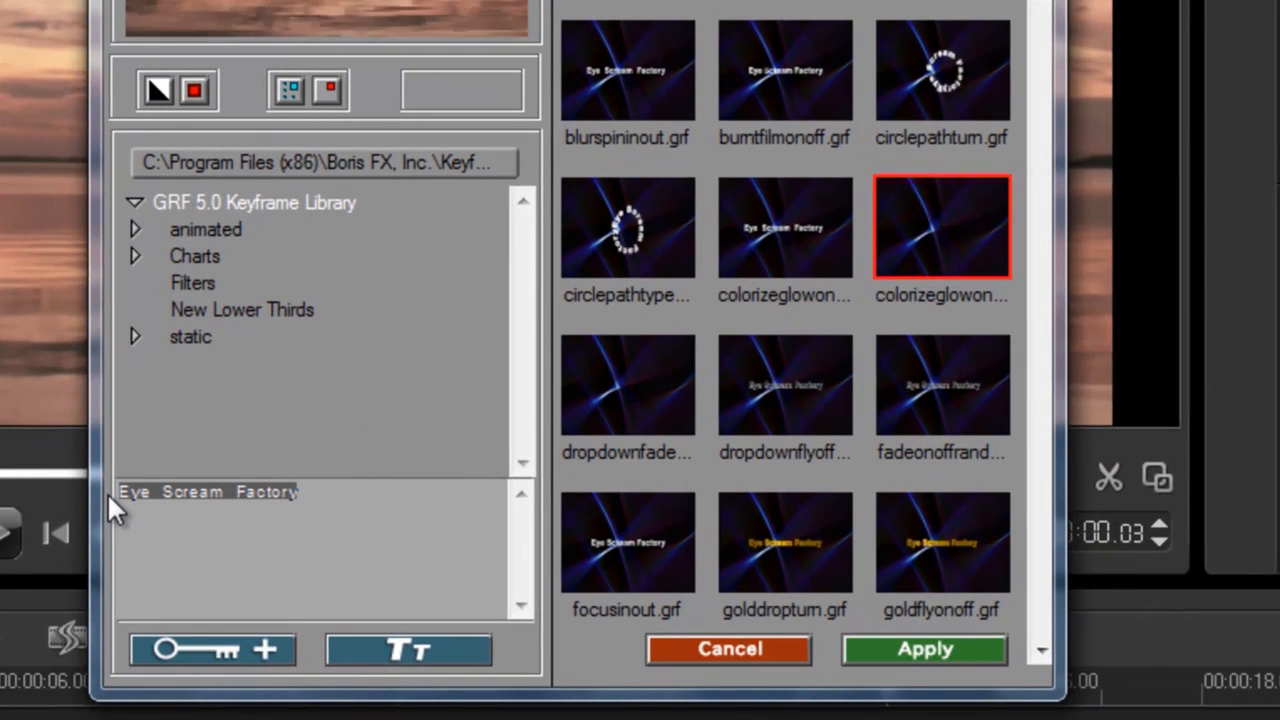
{"action": "type", "text": "Tim"}
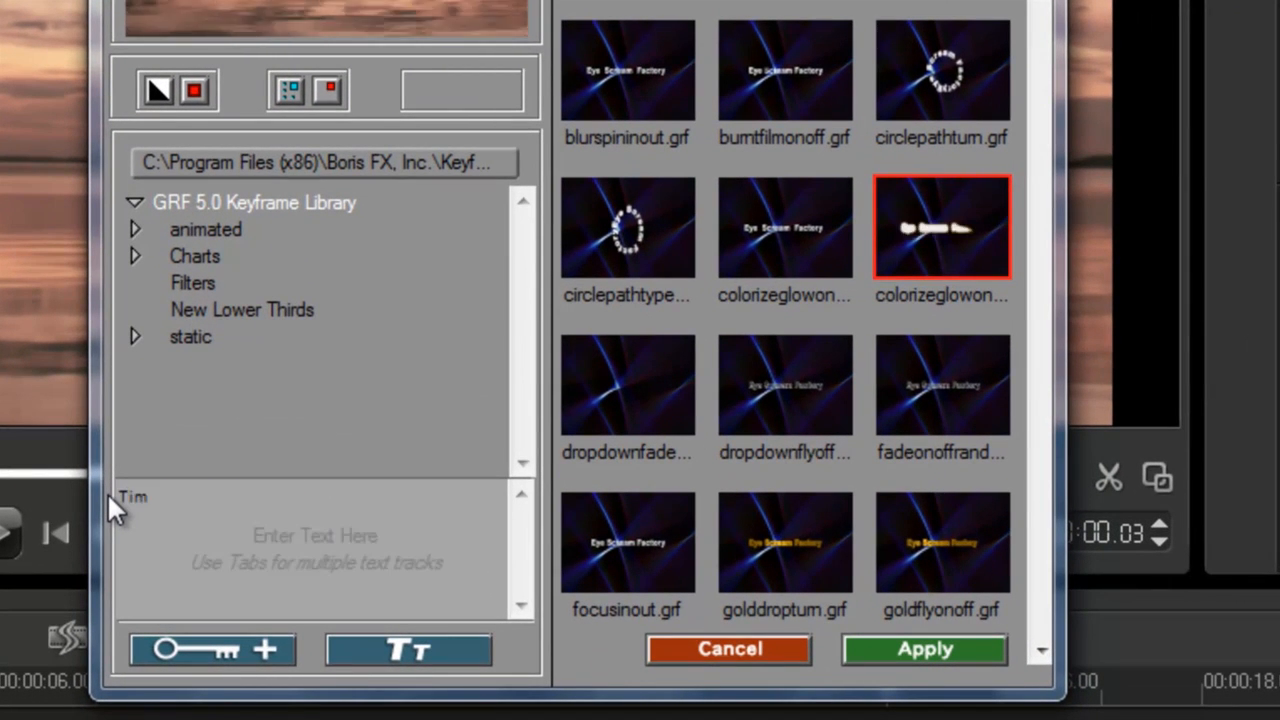
{"action": "type", "text": "eLas"}
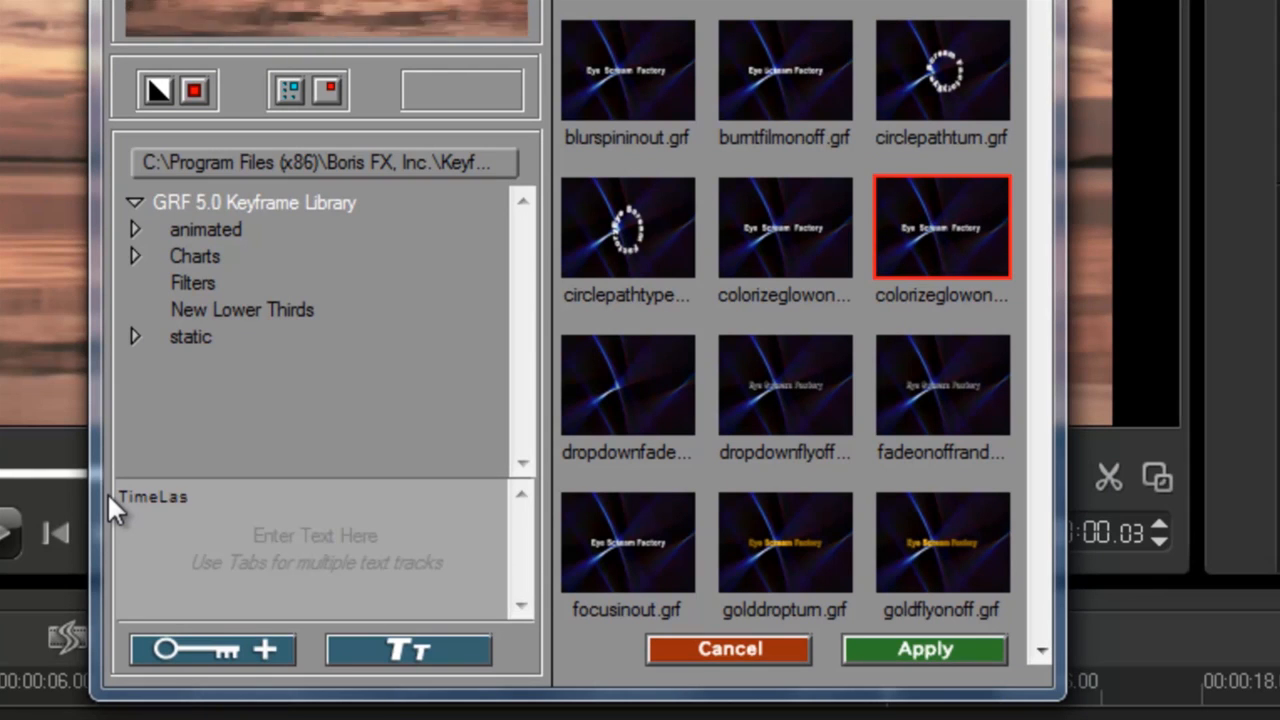
{"action": "key", "text": "BackSpace"}
{"action": "key", "text": "BackSpace"}
{"action": "key", "text": "BackSpace"}
{"action": "type", "text": "lapse is fun!"}
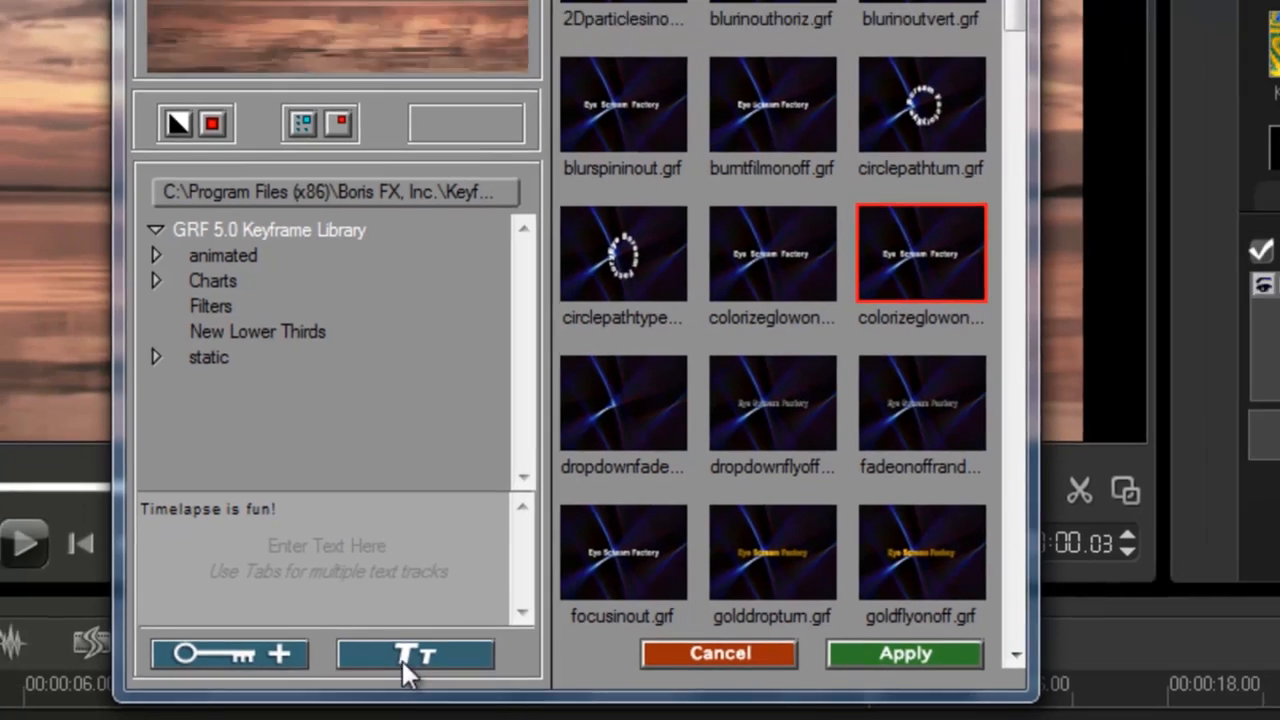
{"action": "left_click", "coordinate": [398, 654]}
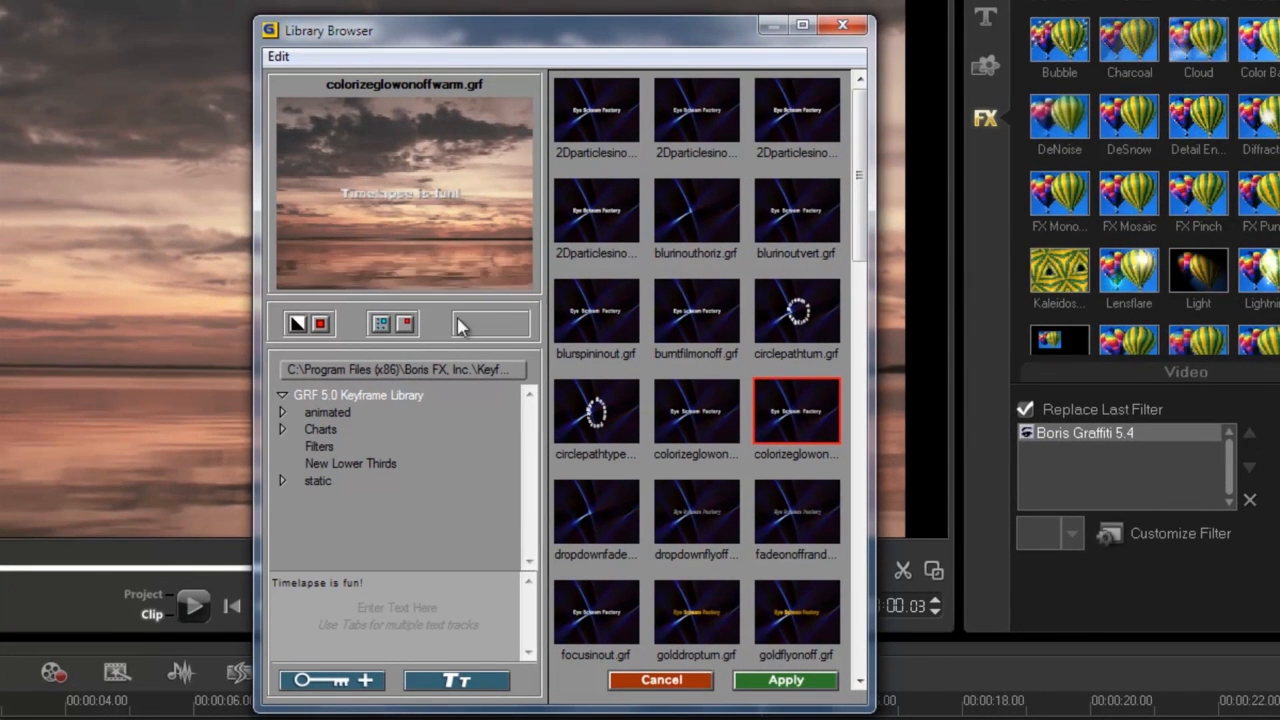
{"action": "left_click", "coordinate": [785, 680]}
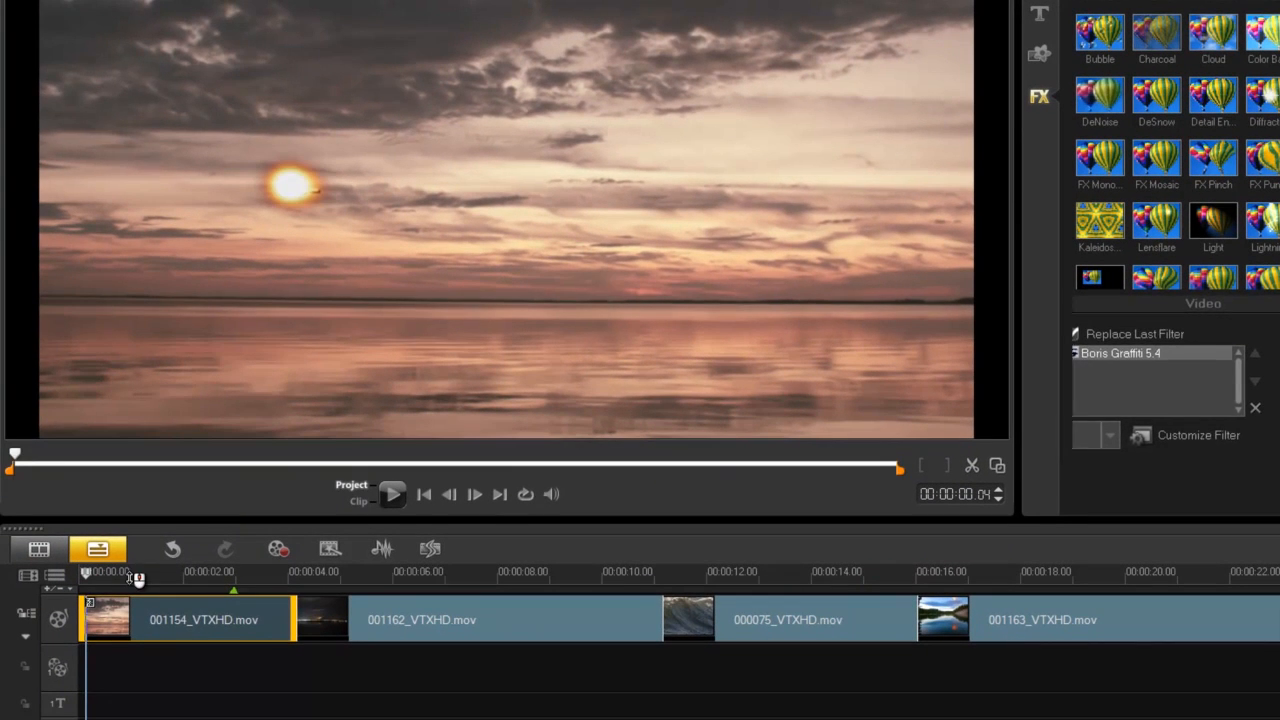
Review the "Timelapse is fun!" title by scrubbing and playing the project timeline over the opening clip
{"action": "left_click", "coordinate": [175, 577]}
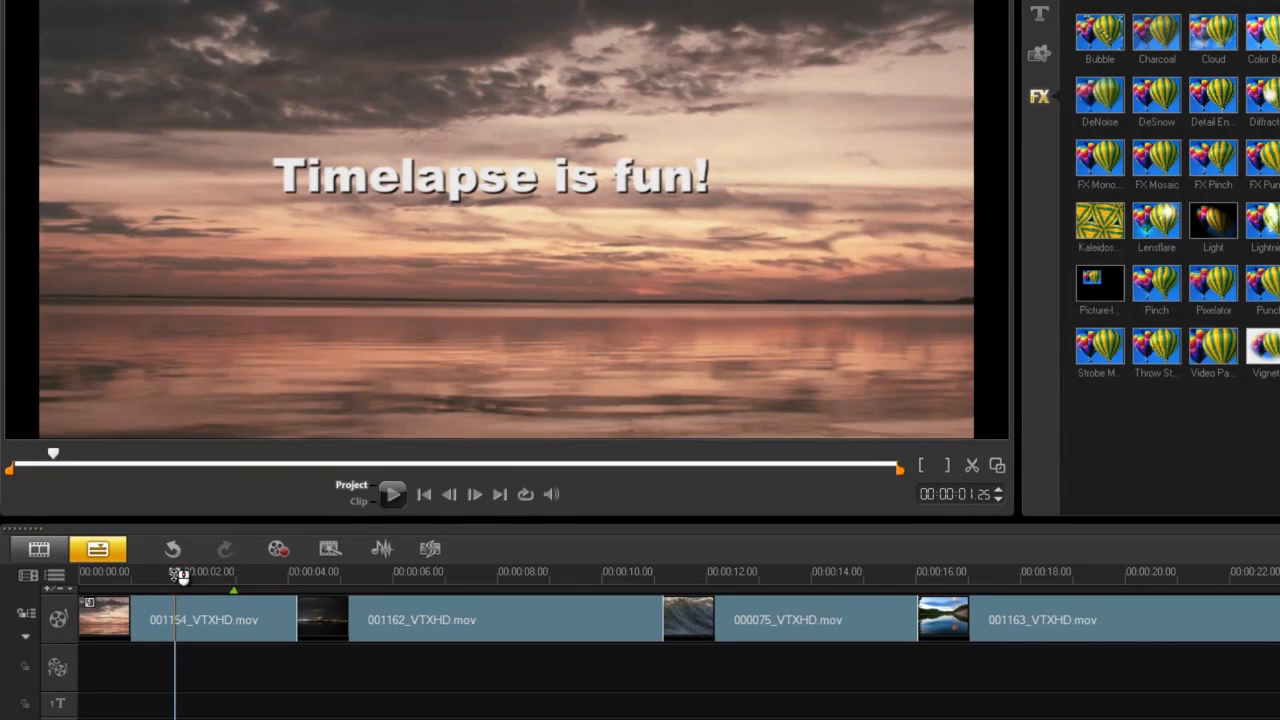
{"action": "mouse_move", "coordinate": [178, 575]}
{"action": "left_mouse_down"}
{"action": "mouse_move", "coordinate": [287, 576]}
{"action": "mouse_move", "coordinate": [84, 576]}
{"action": "mouse_move", "coordinate": [156, 588]}
{"action": "left_mouse_up"}
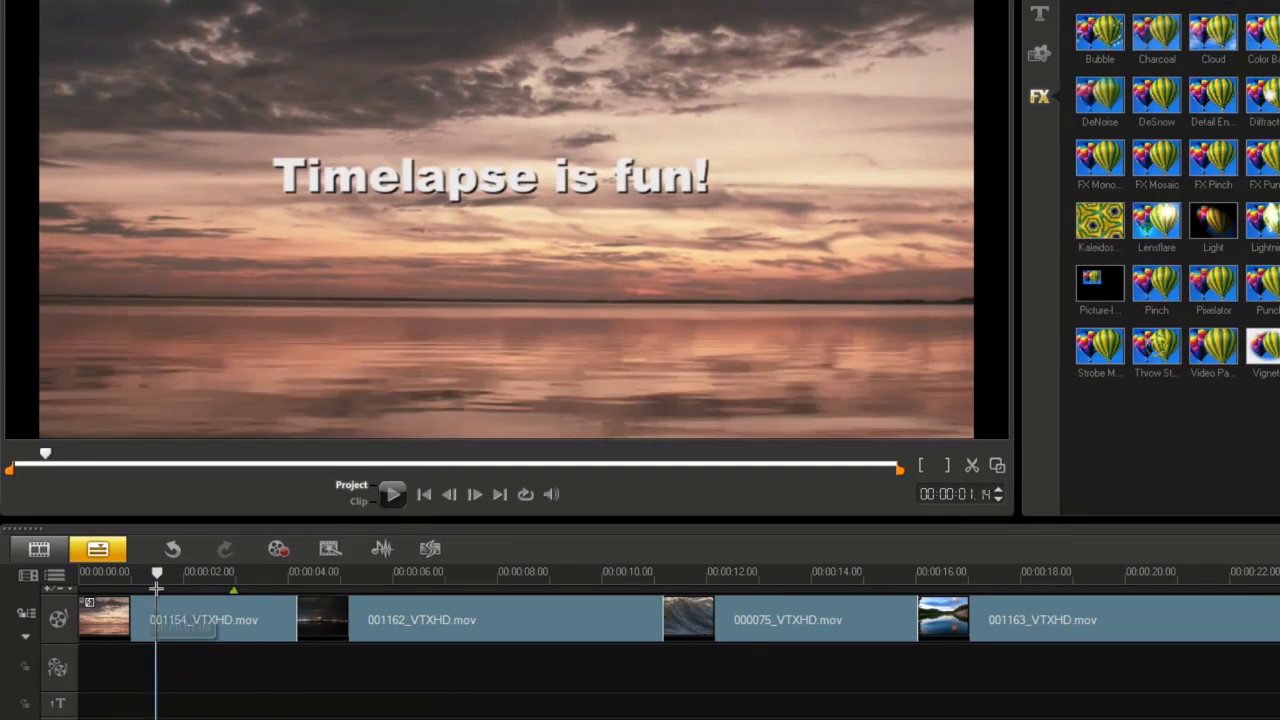
{"action": "key", "text": "space"}
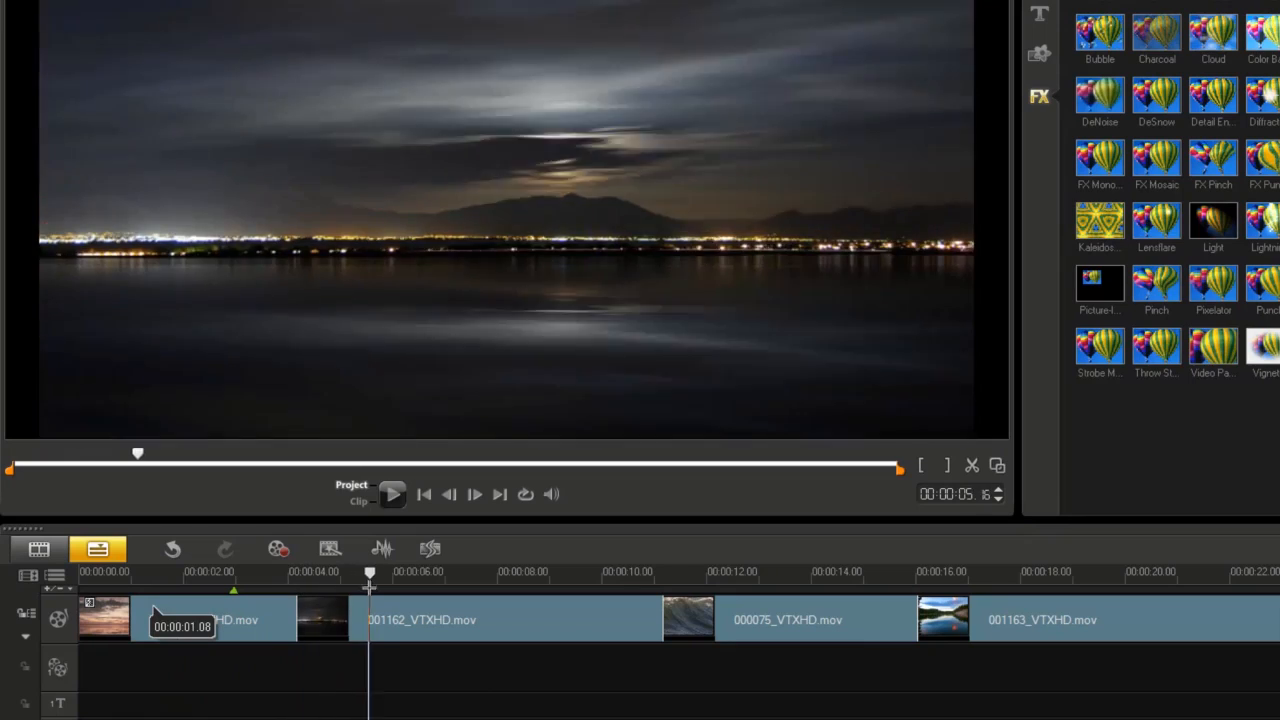
Select the clip 001162_VTXHD.mov and apply the Boris Graffiti filter to it
{"action": "left_click_drag", "start_coordinate": [369, 588], "coordinate": [484, 617]}
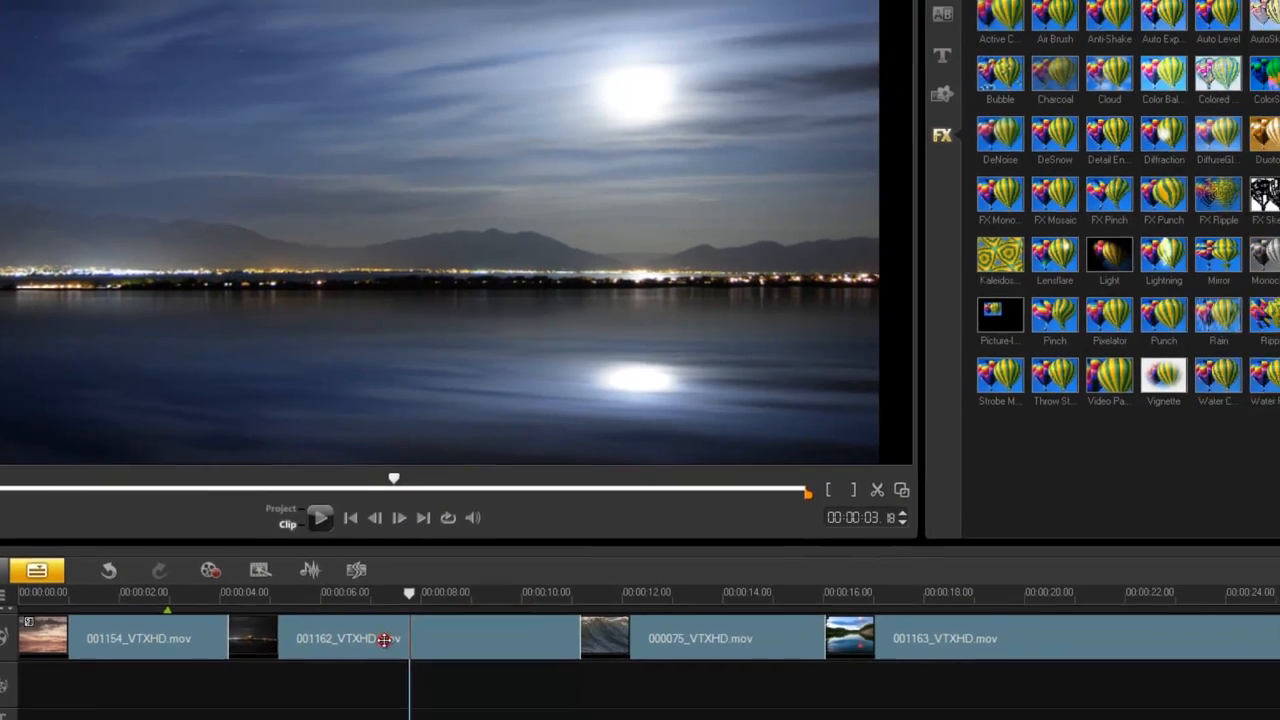
{"action": "left_click", "coordinate": [457, 627]}
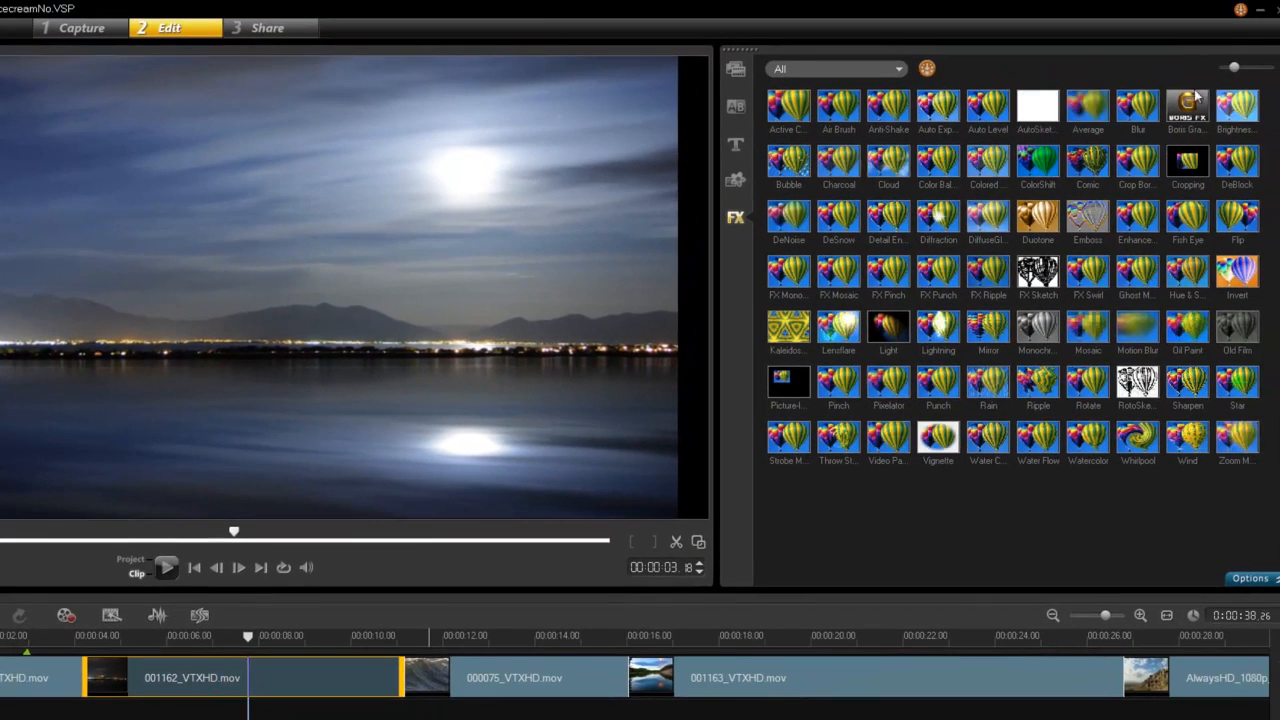
{"action": "left_click", "coordinate": [1038, 212]}
{"action": "left_click_drag", "start_coordinate": [1038, 212], "coordinate": [217, 686]}
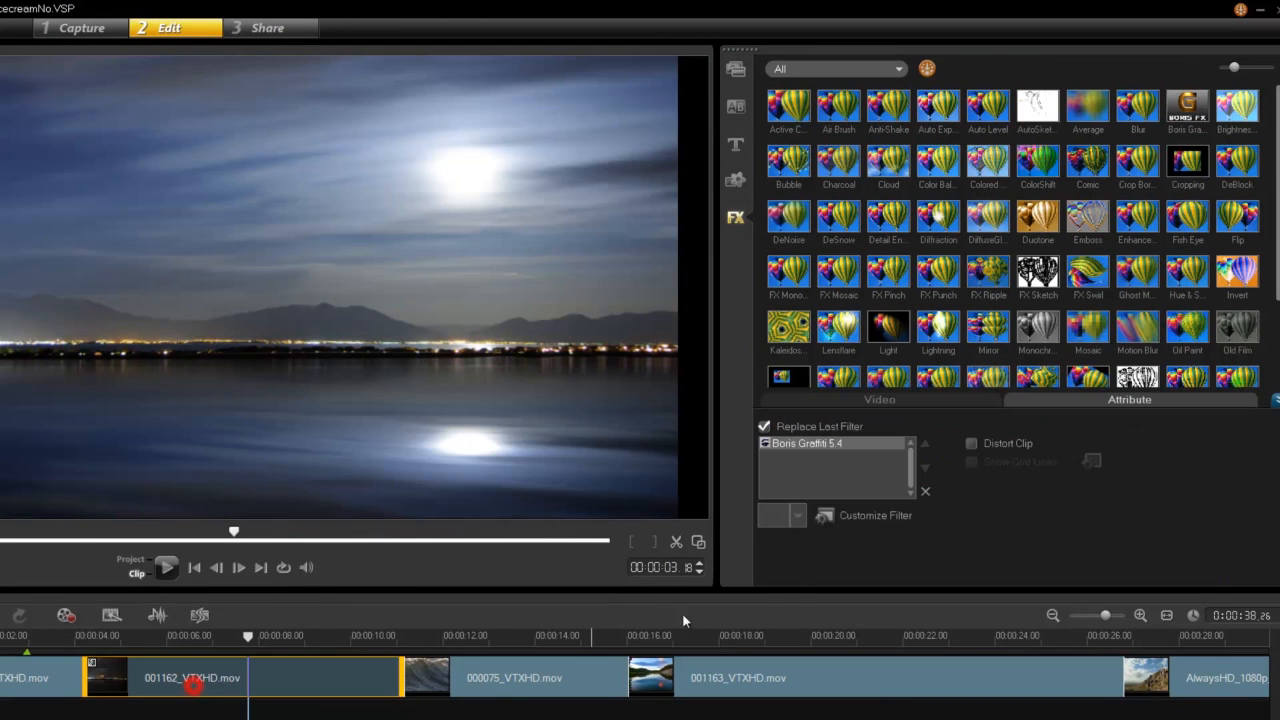
Customize the clip's Boris Graffiti filter with the focusinout.grf preset, preview its animation and open it in the full Graffiti editor
{"action": "left_click", "coordinate": [866, 522]}
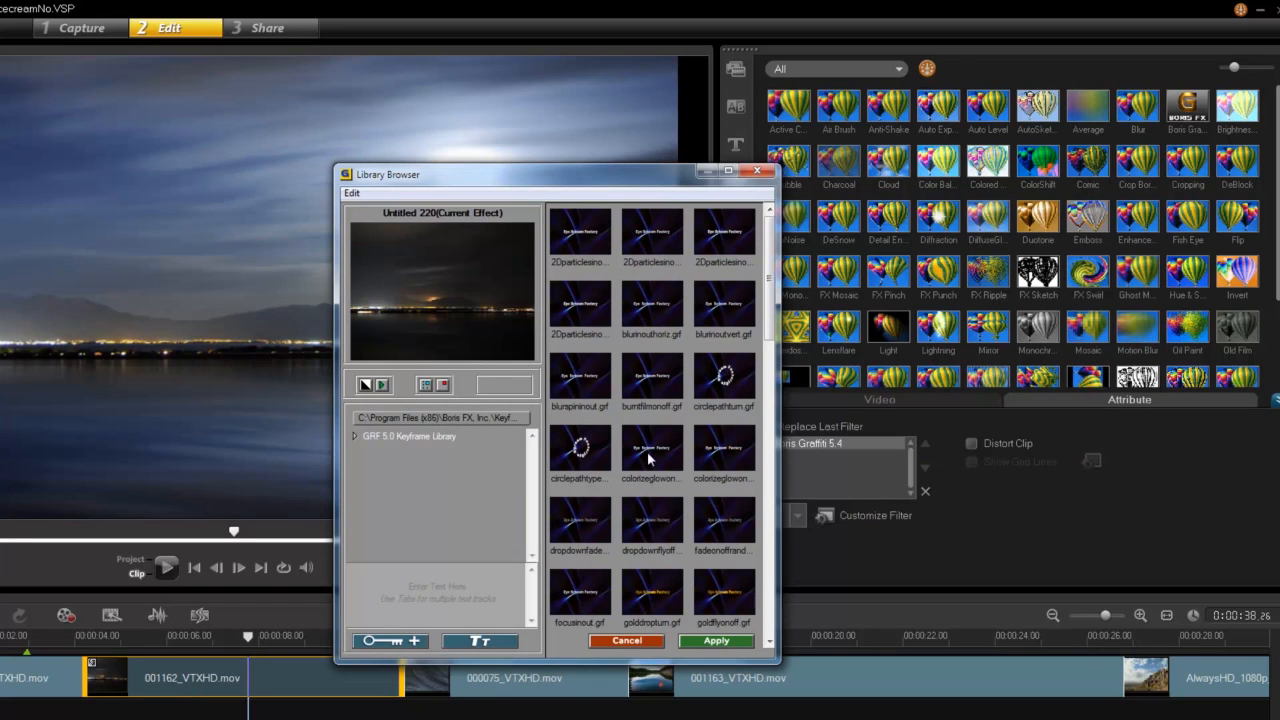
{"action": "left_click", "coordinate": [578, 603]}
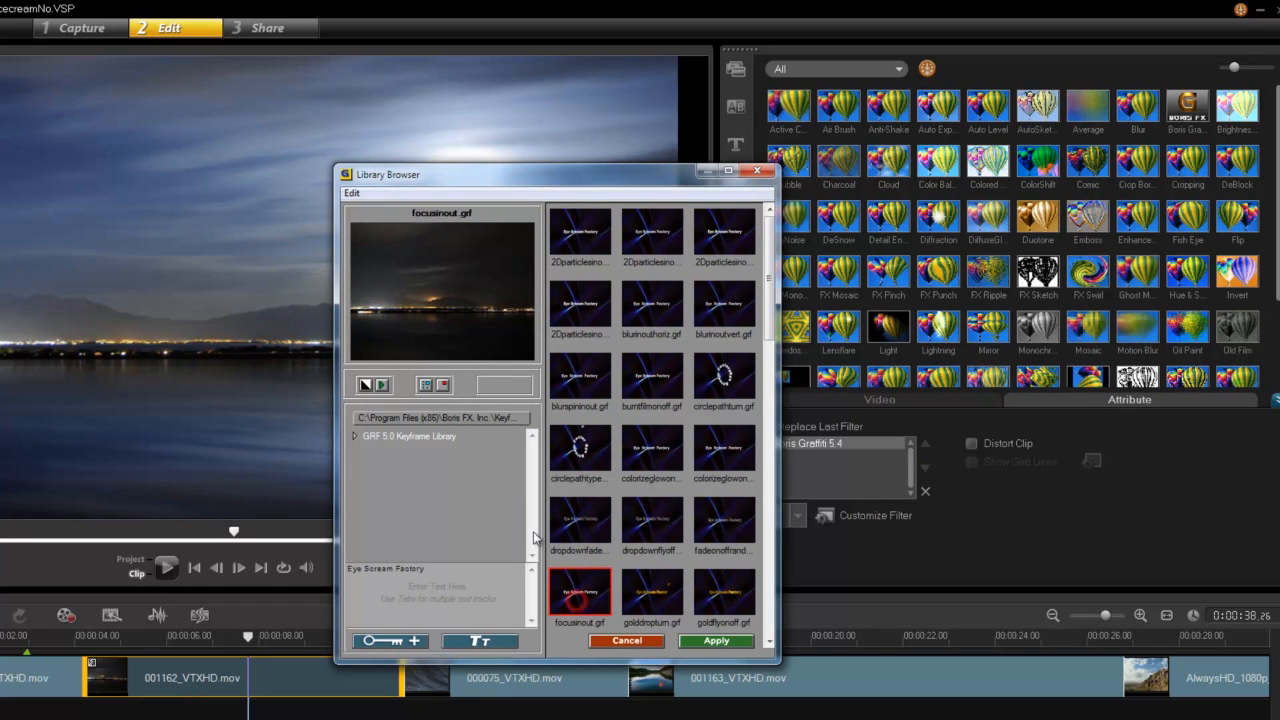
{"action": "left_click", "coordinate": [383, 386]}
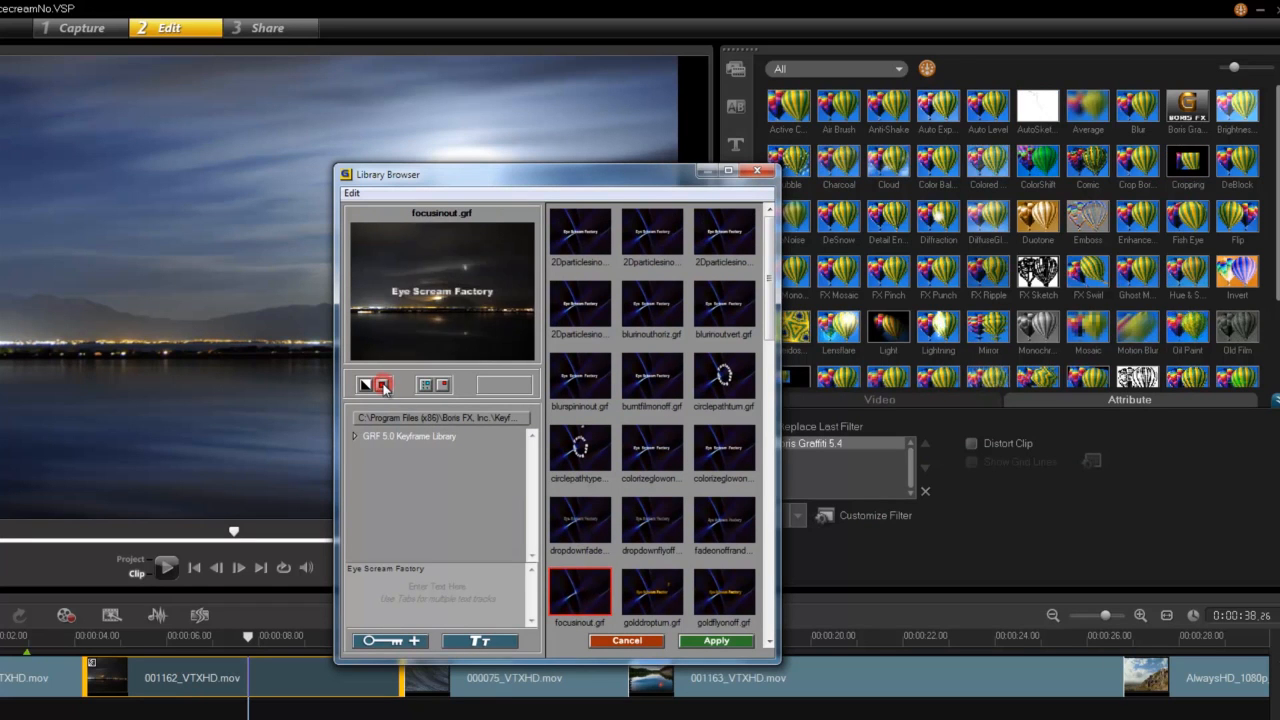
{"action": "left_click", "coordinate": [373, 641]}
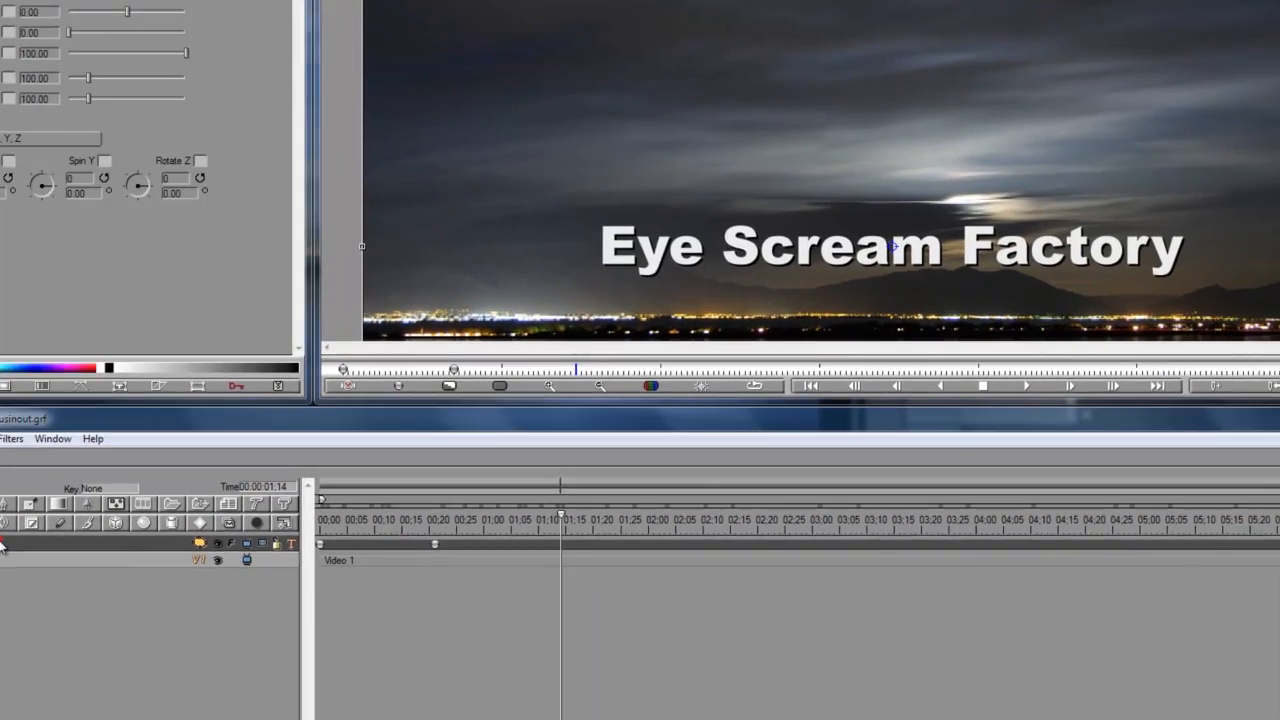
Replace the title track's text with "Again, we are timelapse!" and update the composite
{"action": "double_click", "coordinate": [98, 628]}
{"action": "left_click_drag", "start_coordinate": [481, 382], "coordinate": [448, 410]}
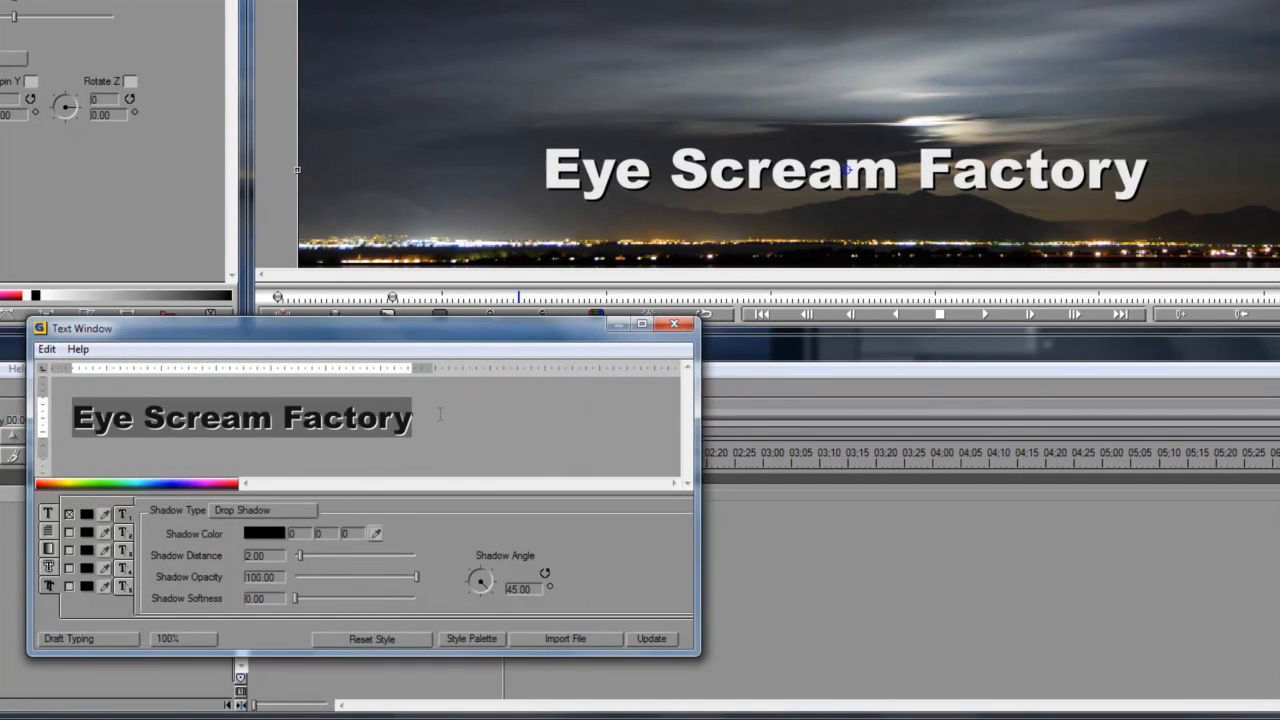
{"action": "type", "text": "Again, we are ti"}
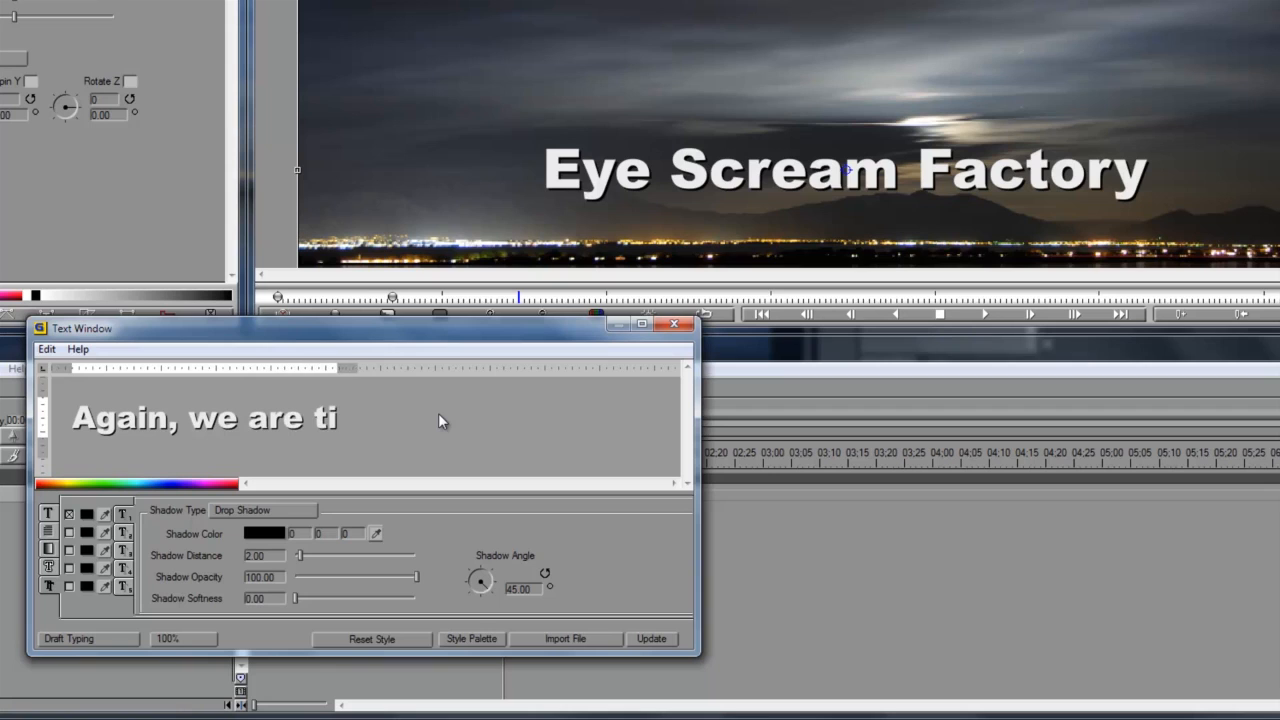
{"action": "type", "text": "melapse!"}
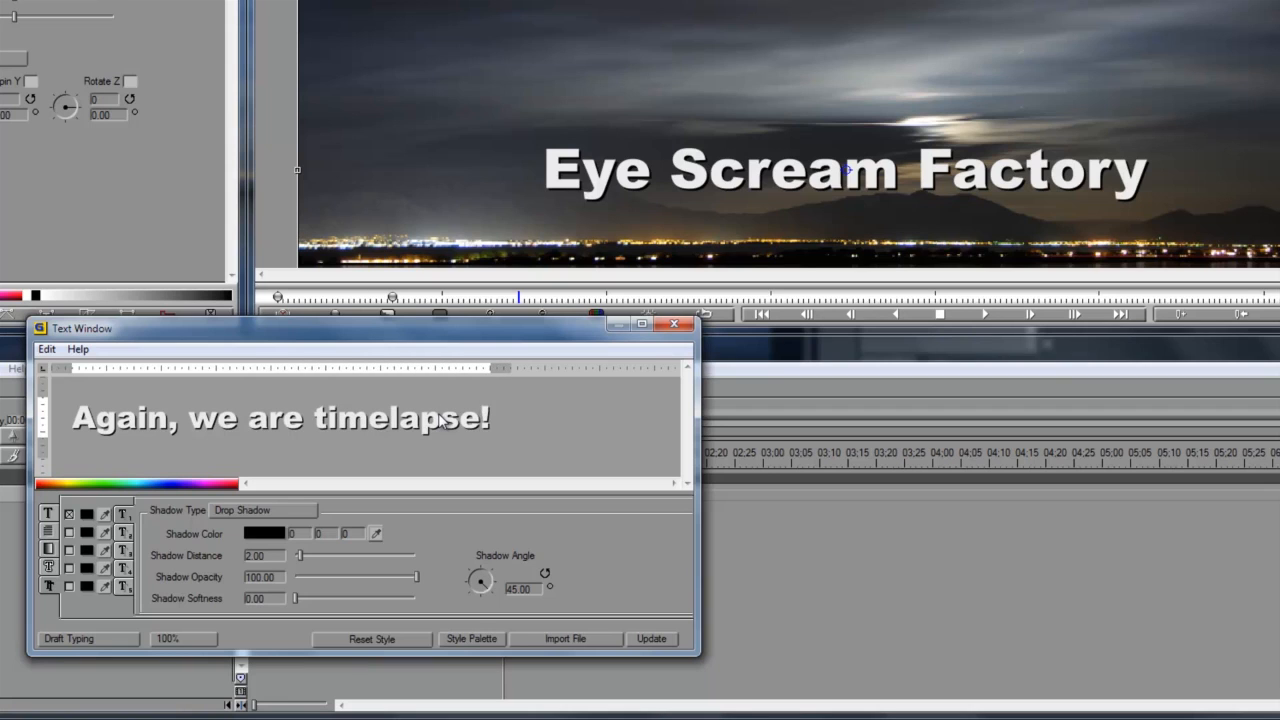
{"action": "left_click", "coordinate": [651, 637]}
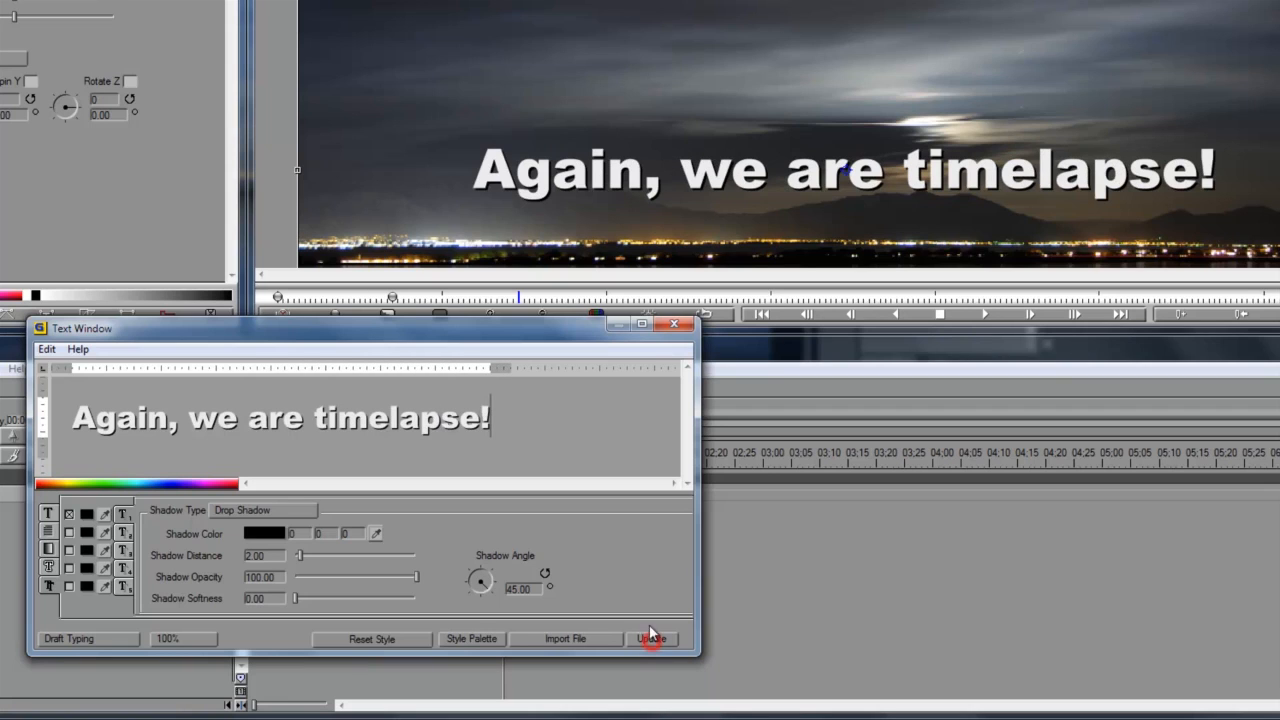
{"action": "left_click", "coordinate": [674, 324]}
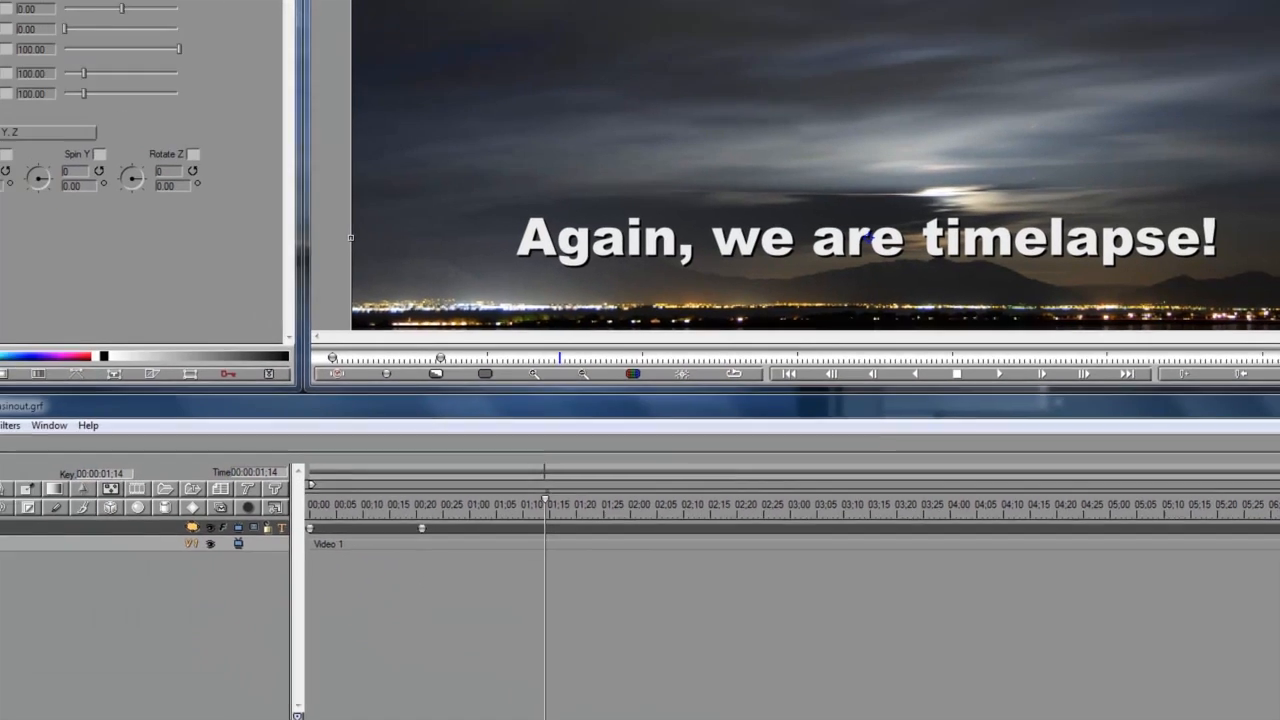
Expand the title container, select its Text track and enable the text's fill
{"action": "left_click", "coordinate": [16, 594]}
{"action": "left_click", "coordinate": [48, 652]}
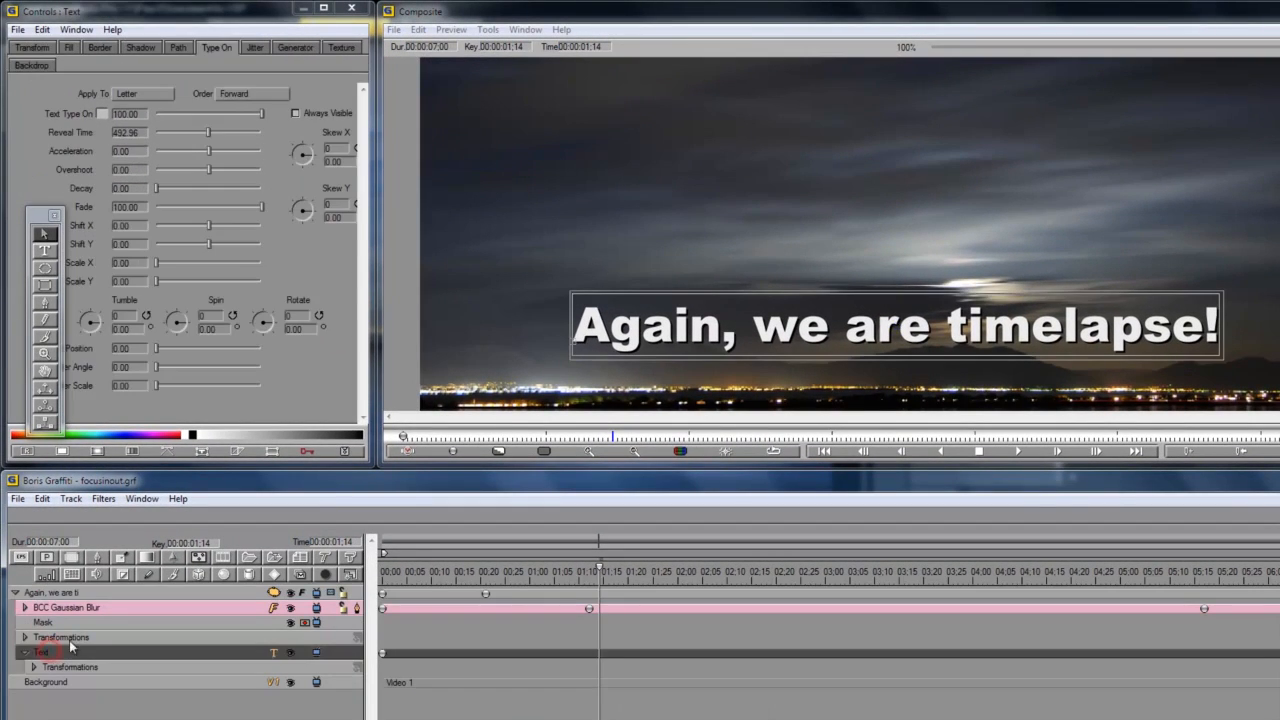
{"action": "left_click", "coordinate": [68, 48]}
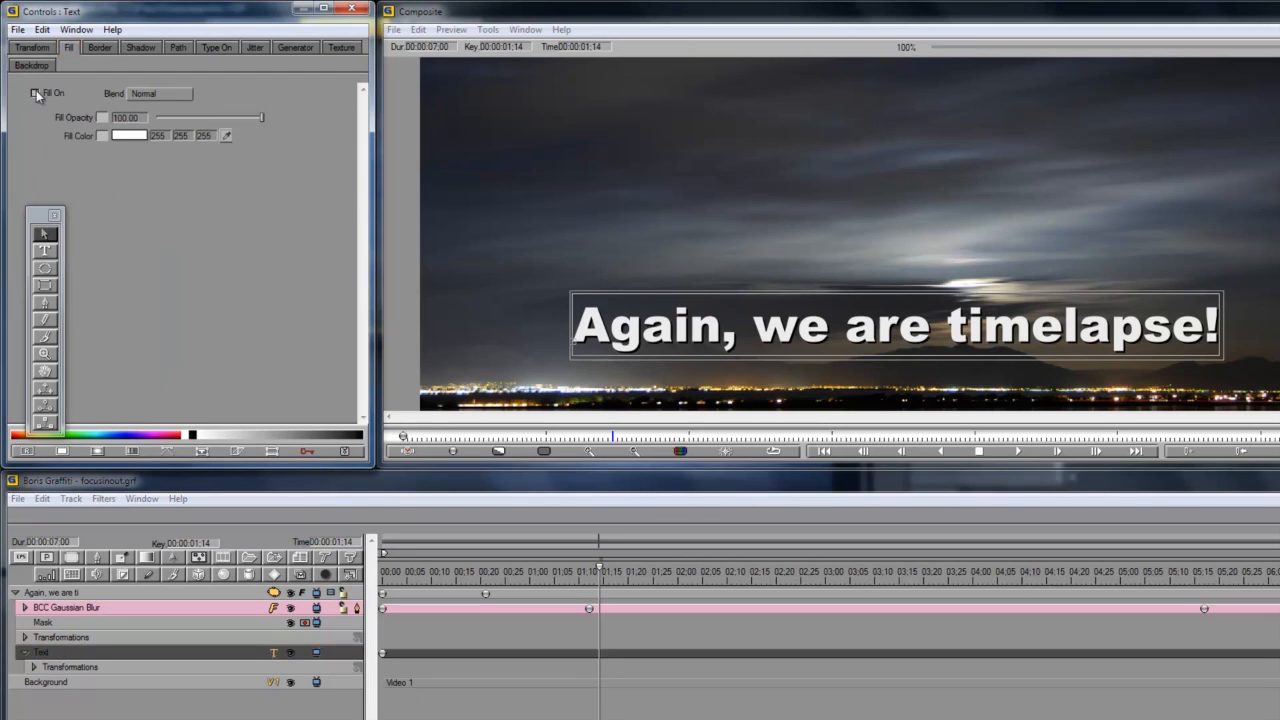
{"action": "left_click", "coordinate": [35, 94]}
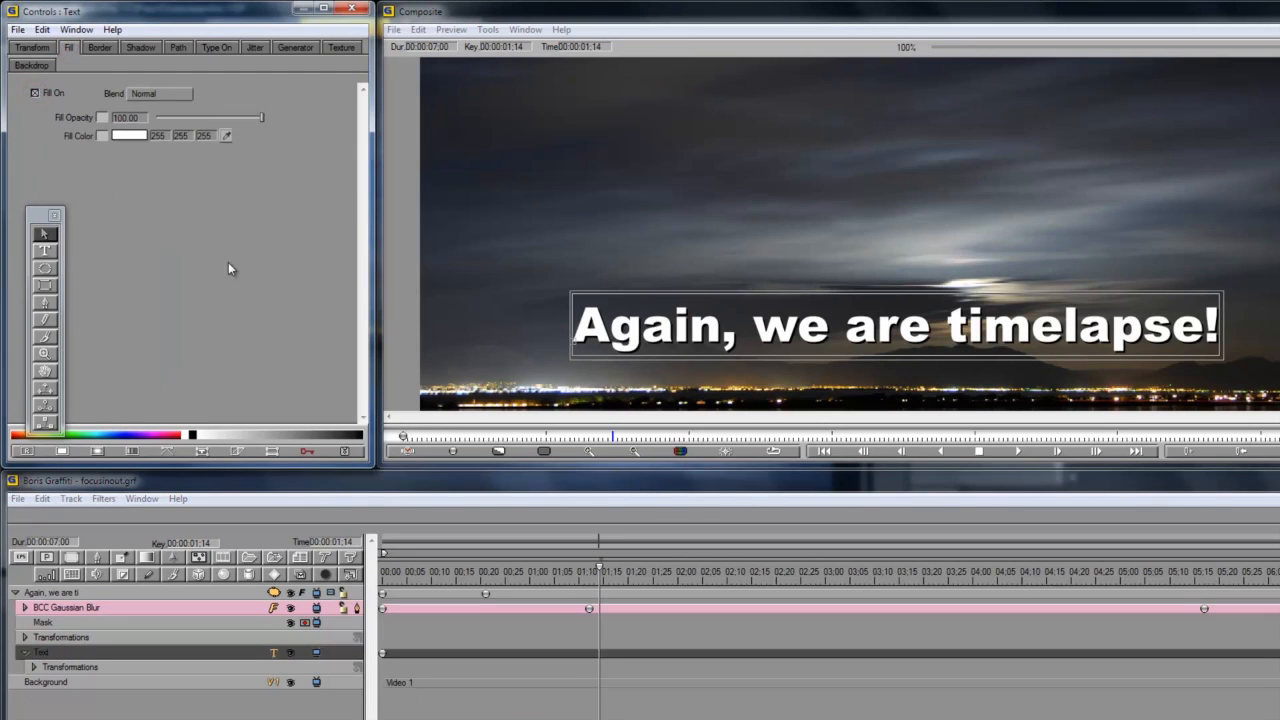
At 00;00;00;22, set the text's fill color to light blue (145, 193, 223) and change that color's interpolation
{"action": "left_click", "coordinate": [490, 574]}
{"action": "left_click", "coordinate": [139, 136]}
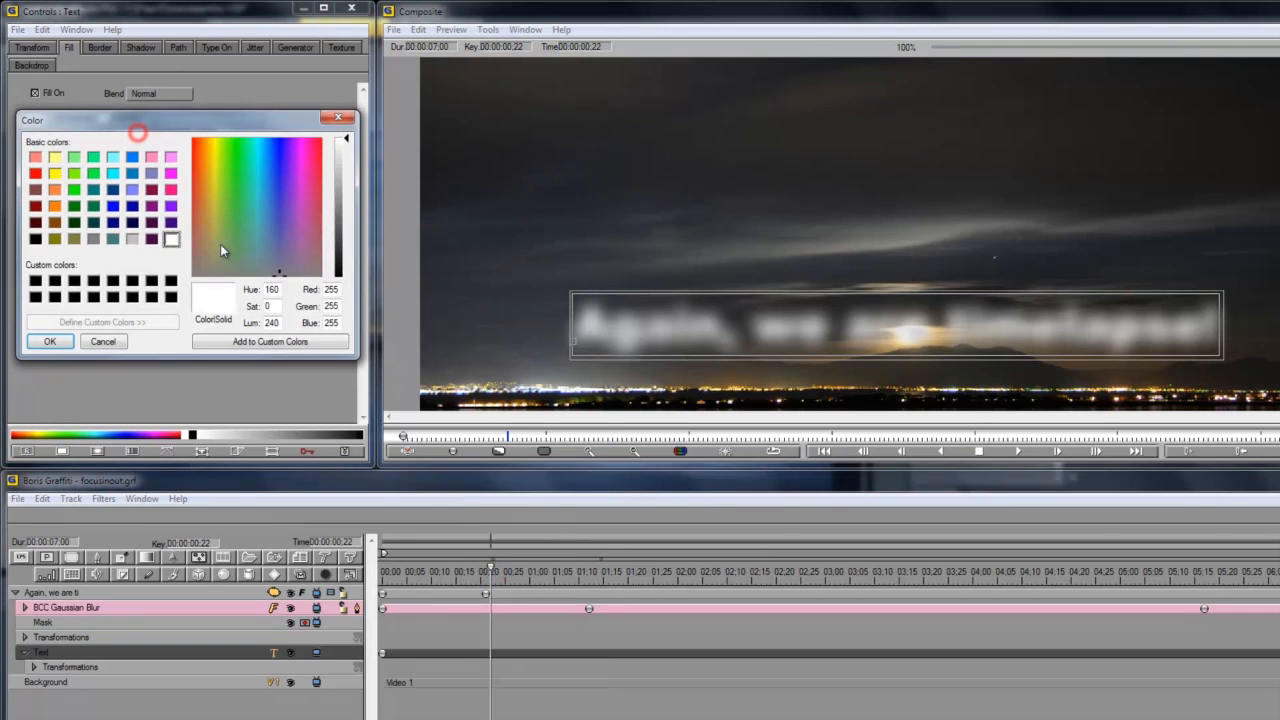
{"action": "left_click", "coordinate": [55, 340]}
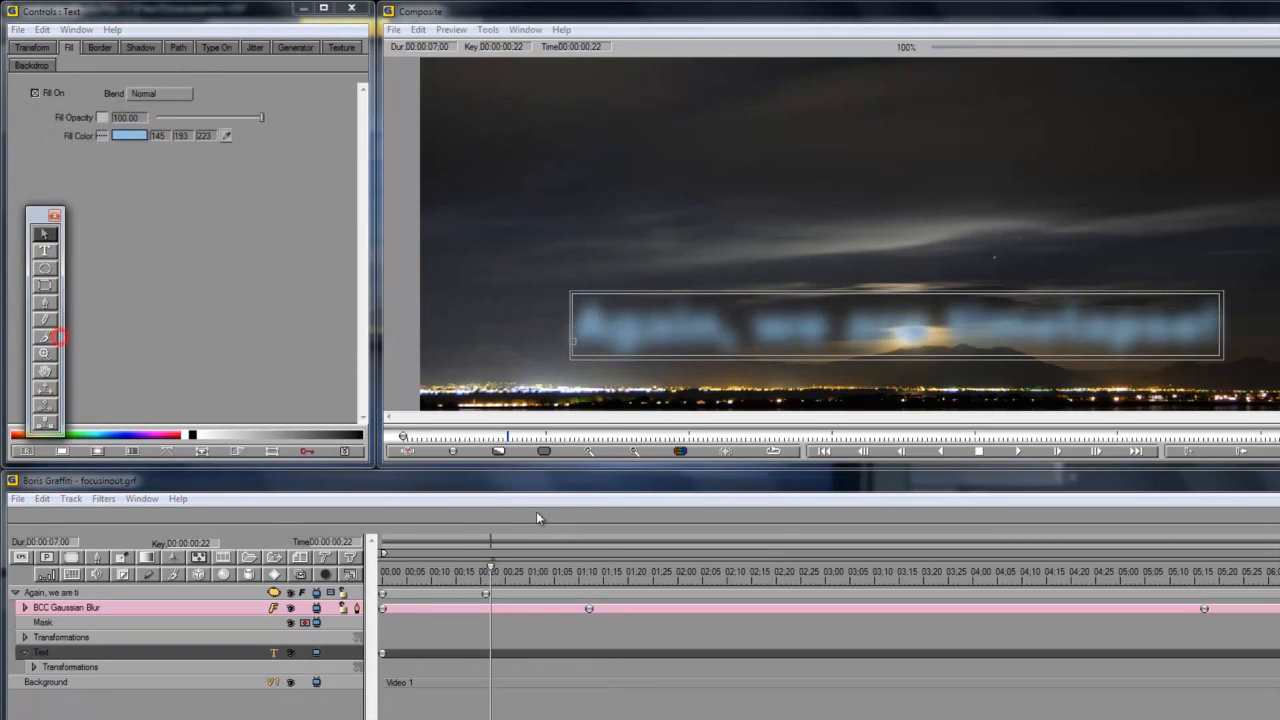
{"action": "left_click", "coordinate": [103, 137]}
{"action": "left_click", "coordinate": [133, 190]}
Set the text's fill color to dark red (118, 29, 31) at 00;00;05;23
{"action": "key", "text": "space"}
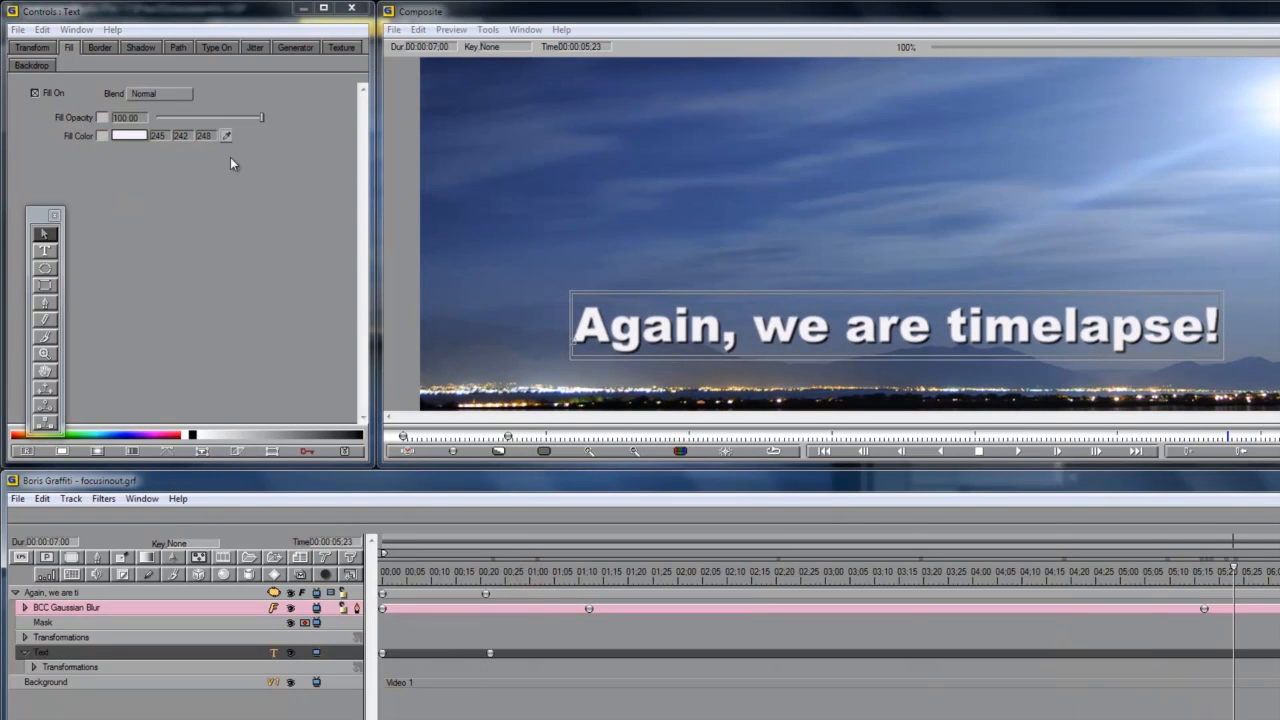
{"action": "left_click", "coordinate": [127, 134]}
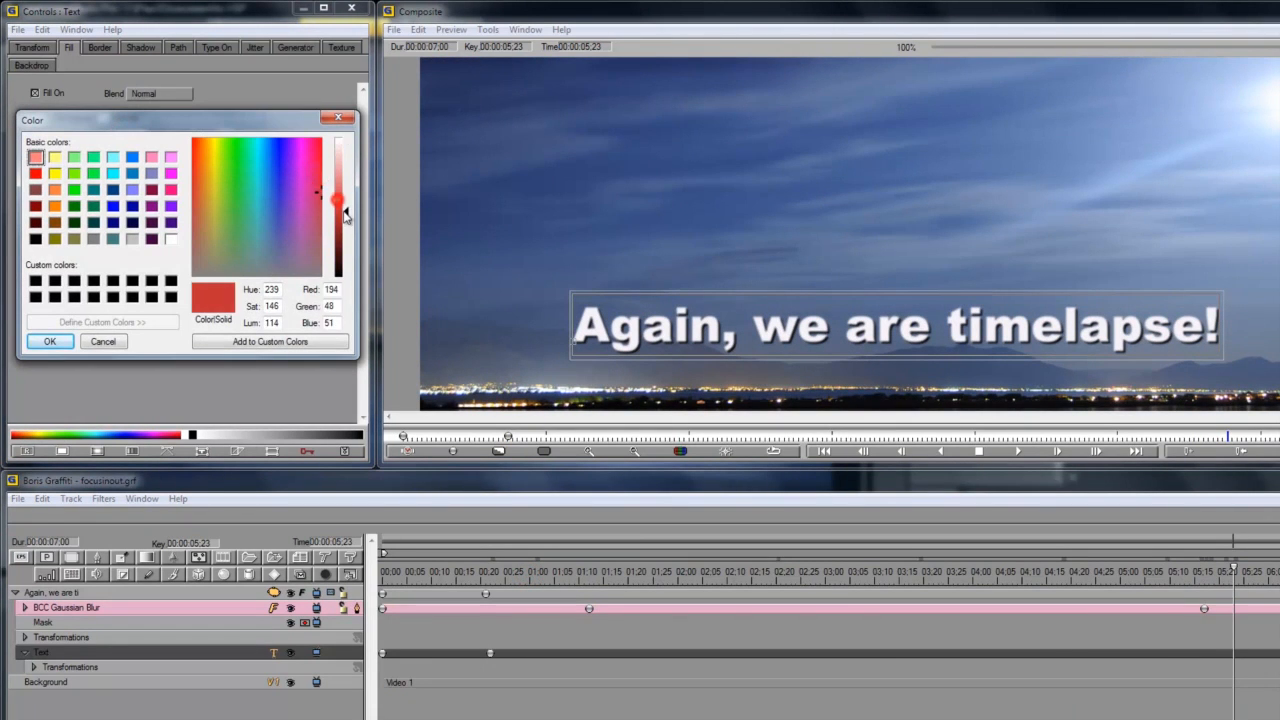
{"action": "left_click", "coordinate": [49, 341]}
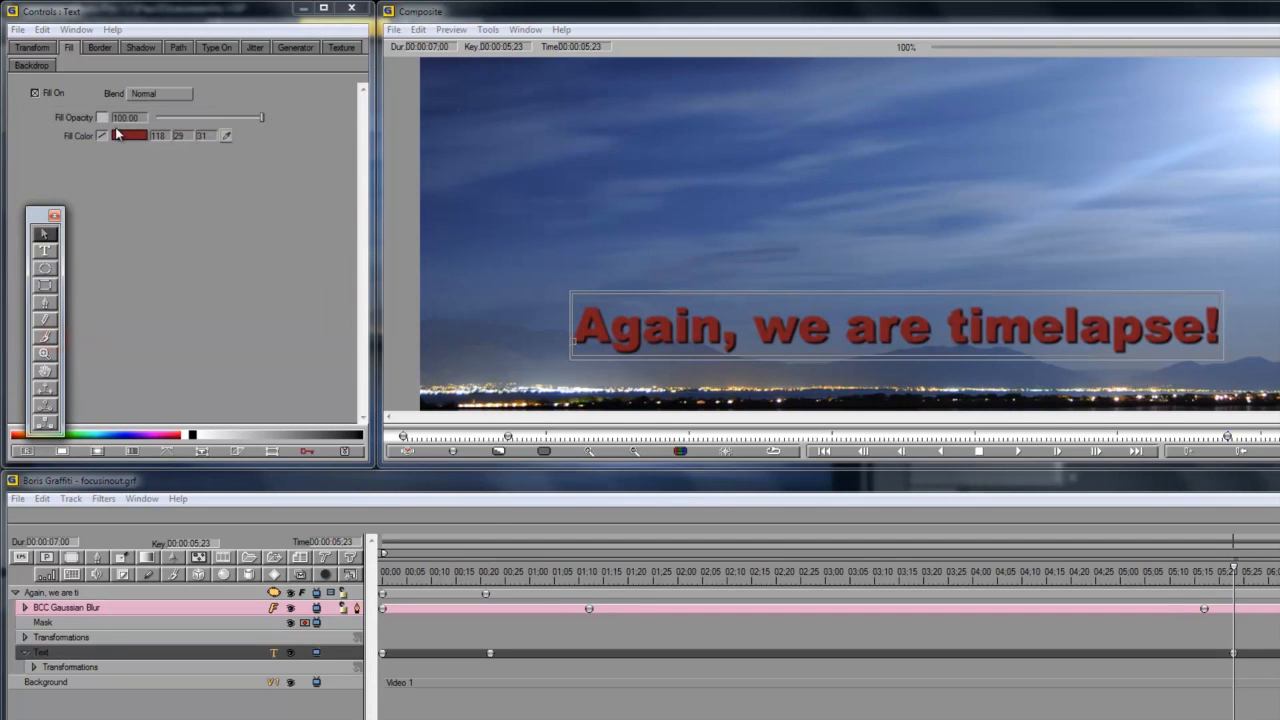
Review the color-changing title by scrubbing through its animation and along the project timeline
{"action": "left_click_drag", "start_coordinate": [1224, 587], "coordinate": [1279, 550]}
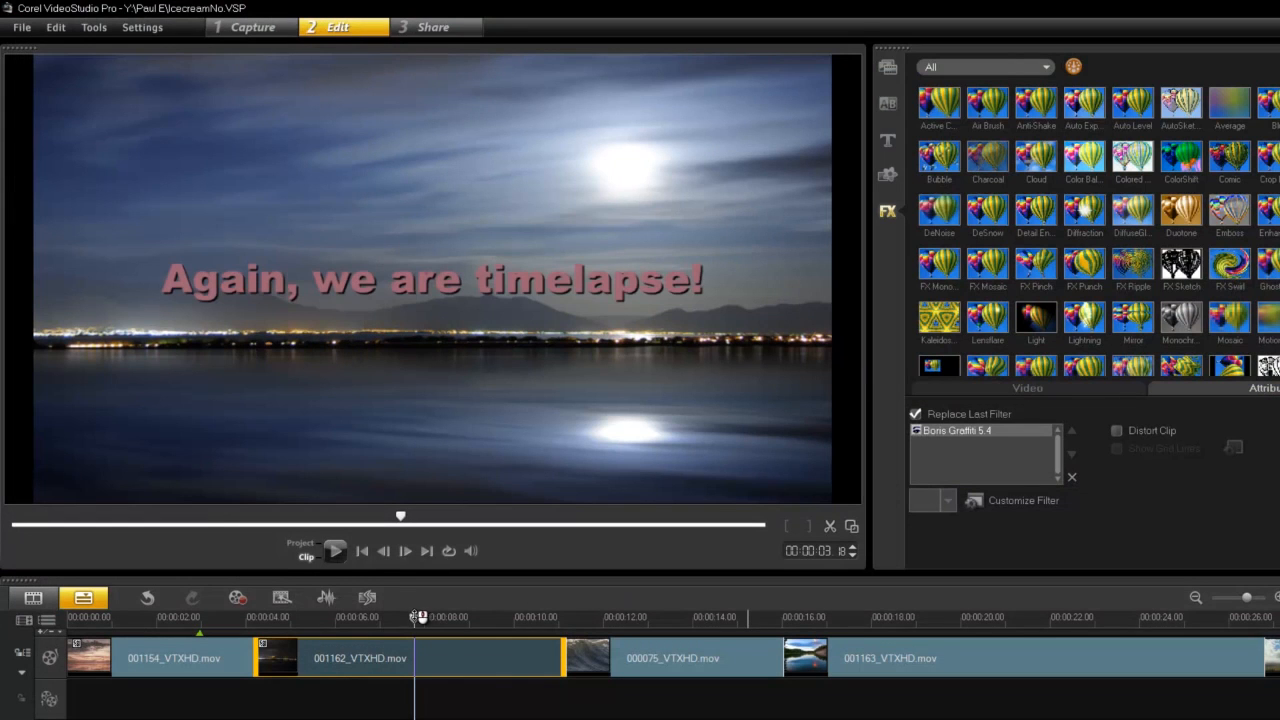
{"action": "left_click", "coordinate": [421, 617]}
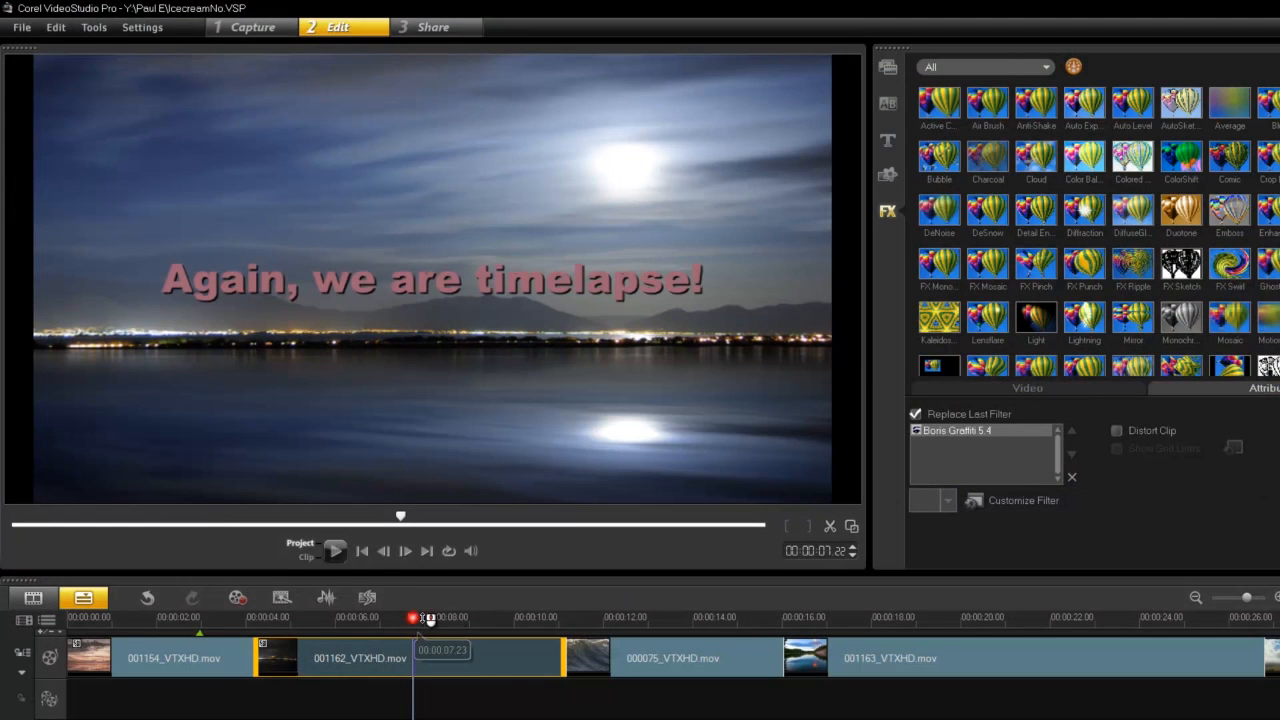
{"action": "left_click_drag", "start_coordinate": [487, 618], "coordinate": [668, 637]}
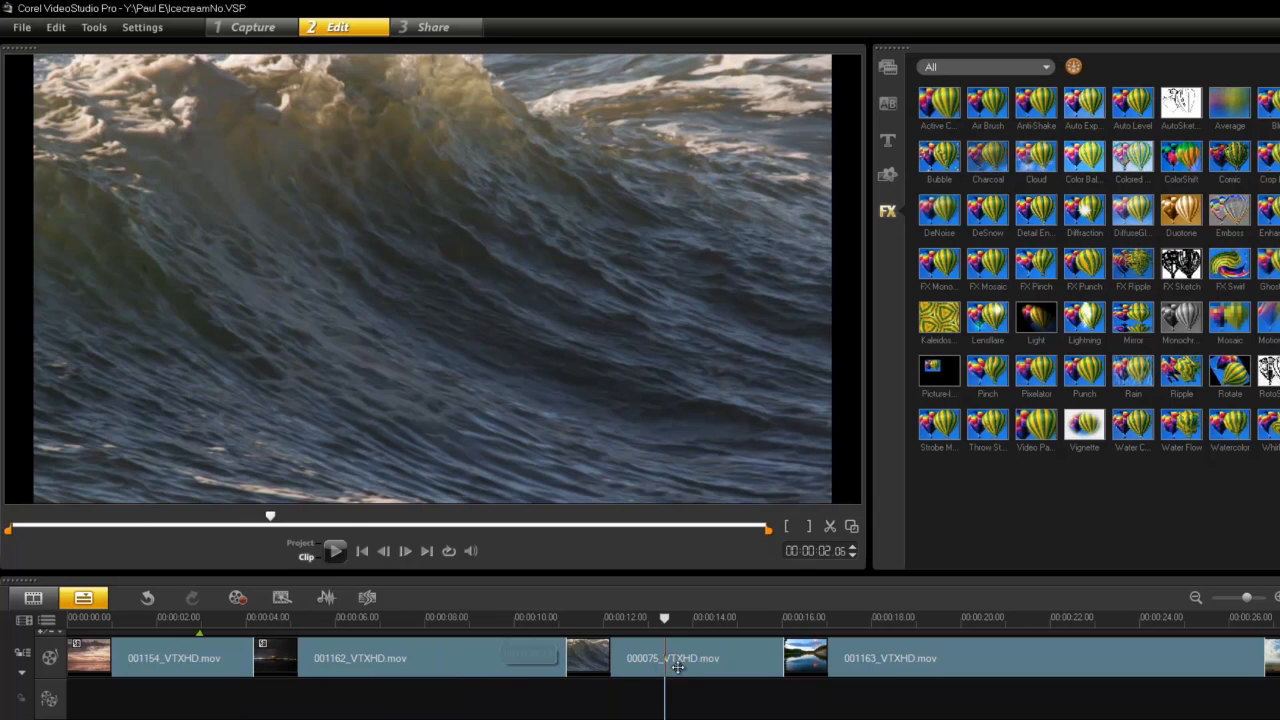
Apply the Boris Graffiti filter to the clip 000075_VTXHD.mov and open it for customizing
{"action": "left_click", "coordinate": [706, 659]}
{"action": "left_click_drag", "start_coordinate": [1268, 162], "coordinate": [692, 662]}
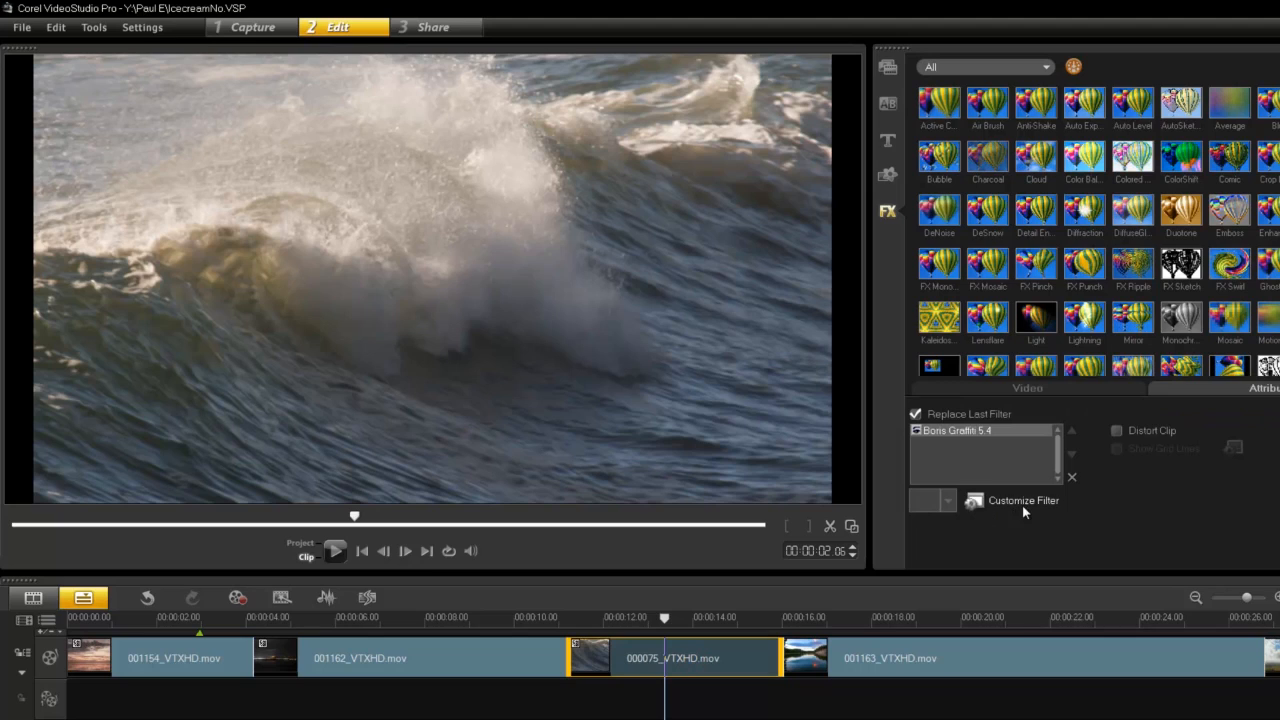
{"action": "left_click", "coordinate": [1022, 505]}
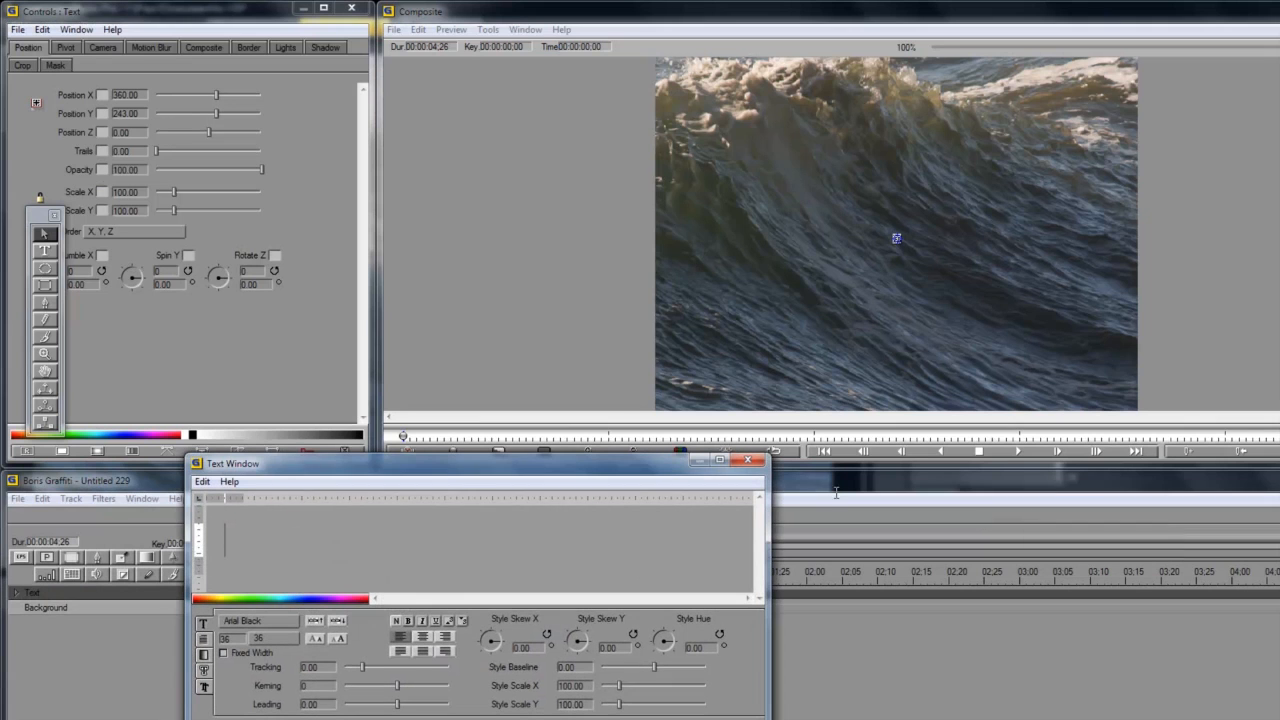
Close the empty text editor and open the Library Browser for the wave clip's title
{"action": "left_click", "coordinate": [747, 459]}
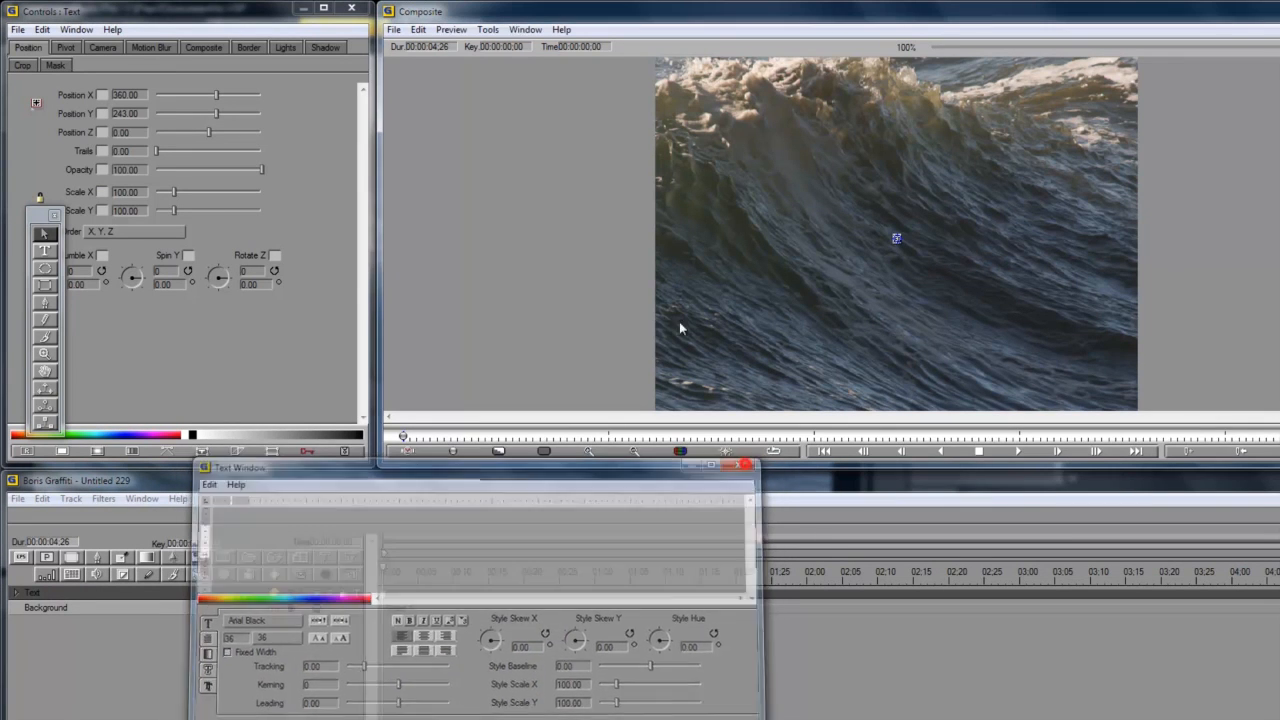
{"action": "left_click", "coordinate": [451, 29]}
{"action": "mouse_move", "coordinate": [486, 34]}
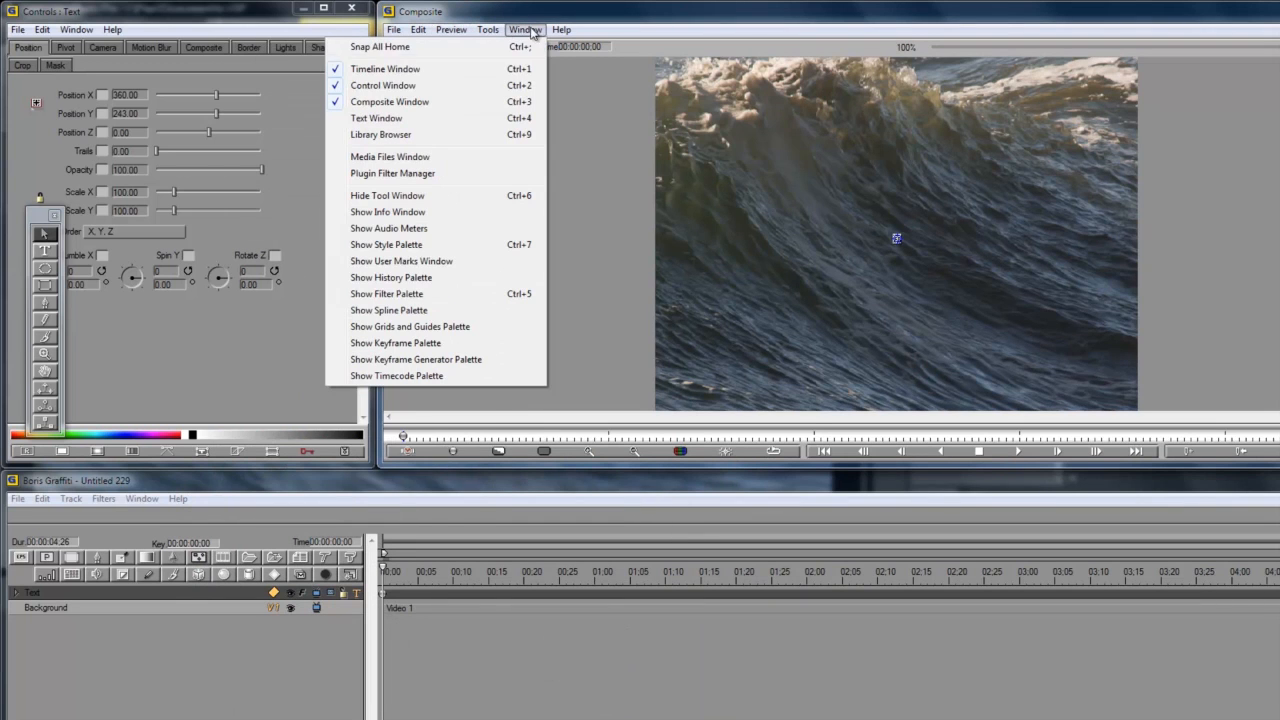
{"action": "left_click", "coordinate": [440, 136]}
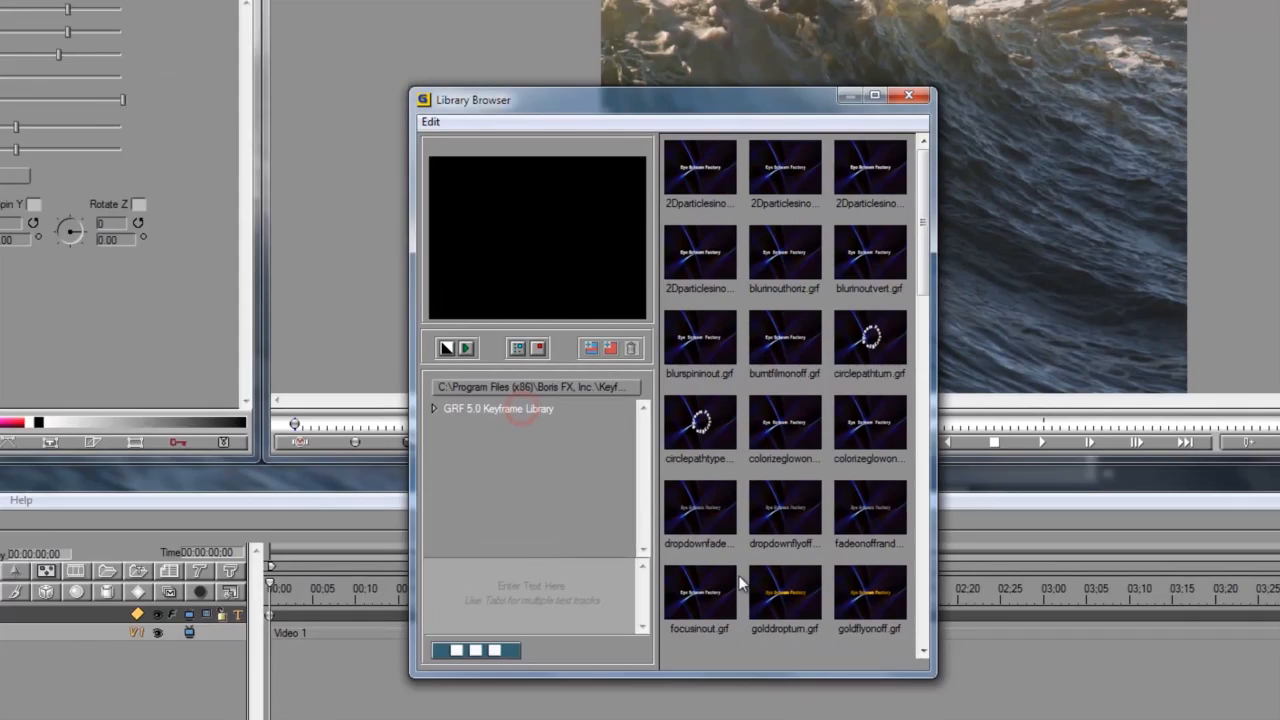
Browse the keyframe library's title presets from focusinout.grf onward and play a preview of rippleonoff.grf
{"action": "left_click", "coordinate": [760, 561]}
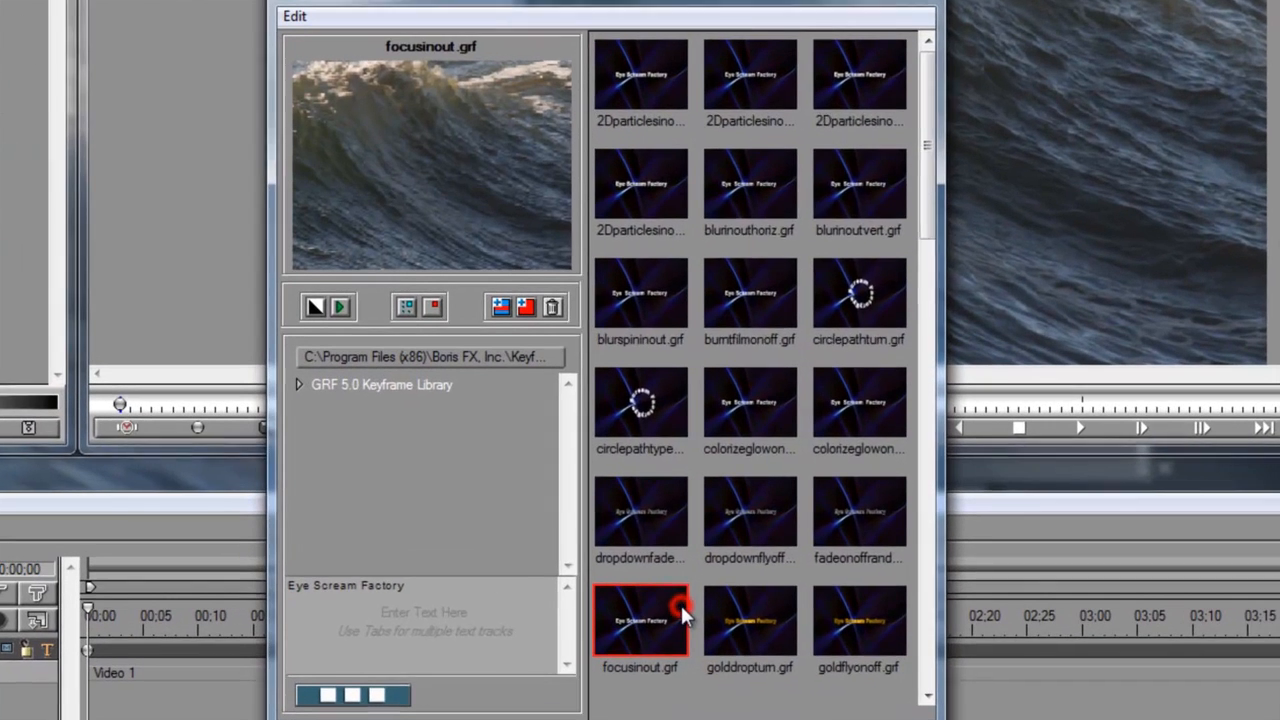
{"action": "key", "text": "Down"}
{"action": "key", "text": "Down"}
{"action": "key", "text": "Down"}
{"action": "key", "text": "Right"}
{"action": "key", "text": "Right"}
{"action": "key", "text": "Down"}
{"action": "key", "text": "Down"}
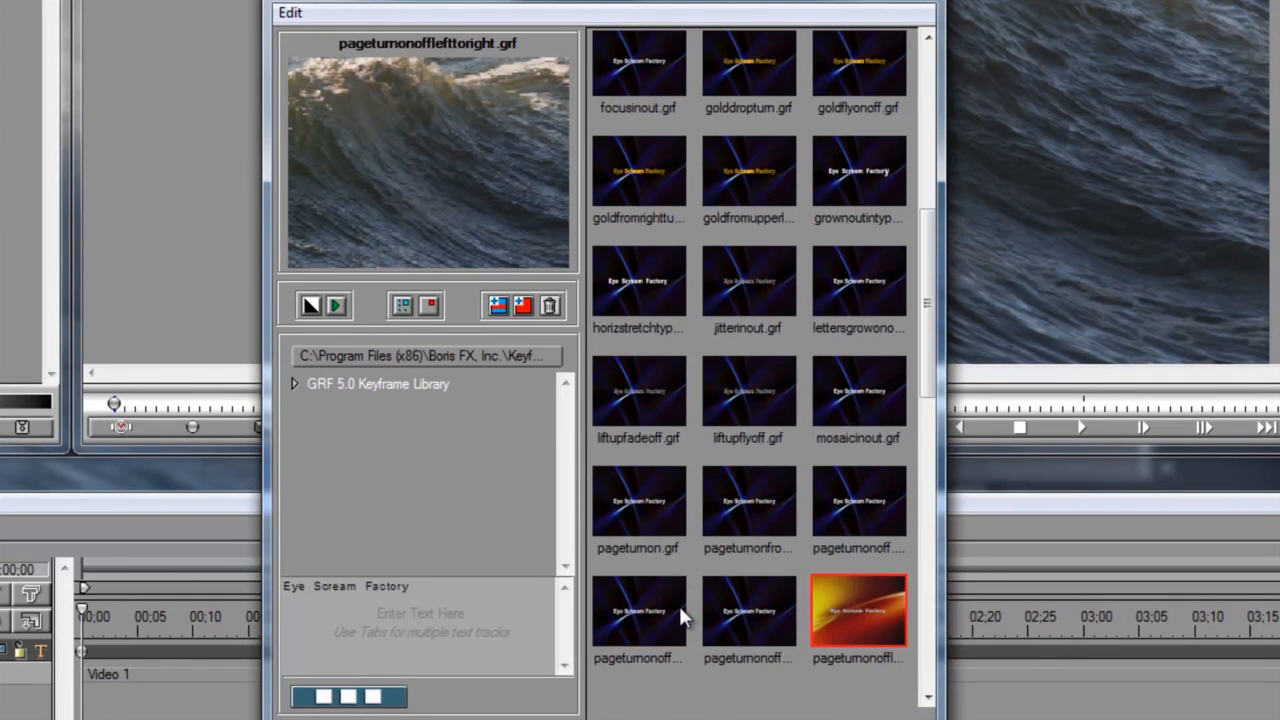
{"action": "key", "text": "Right"}
{"action": "key", "text": "Down"}
{"action": "key", "text": "Down"}
{"action": "left_click", "coordinate": [624, 511]}
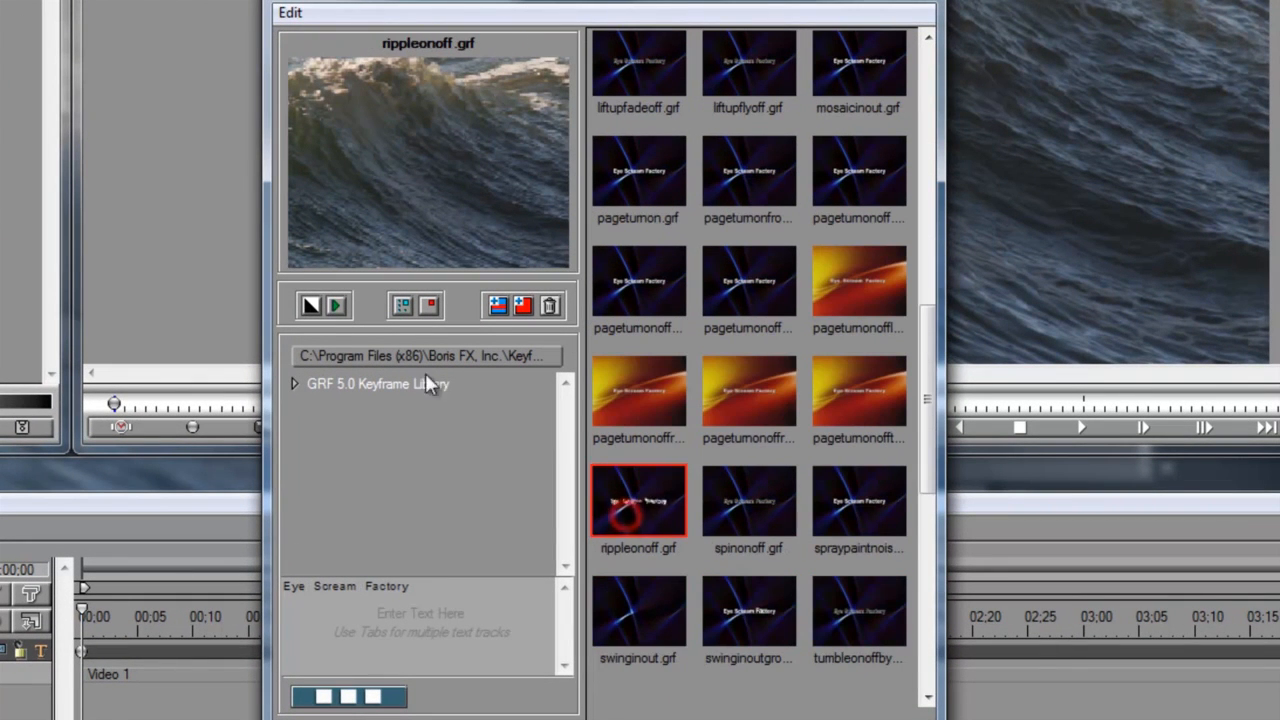
{"action": "left_click", "coordinate": [333, 307]}
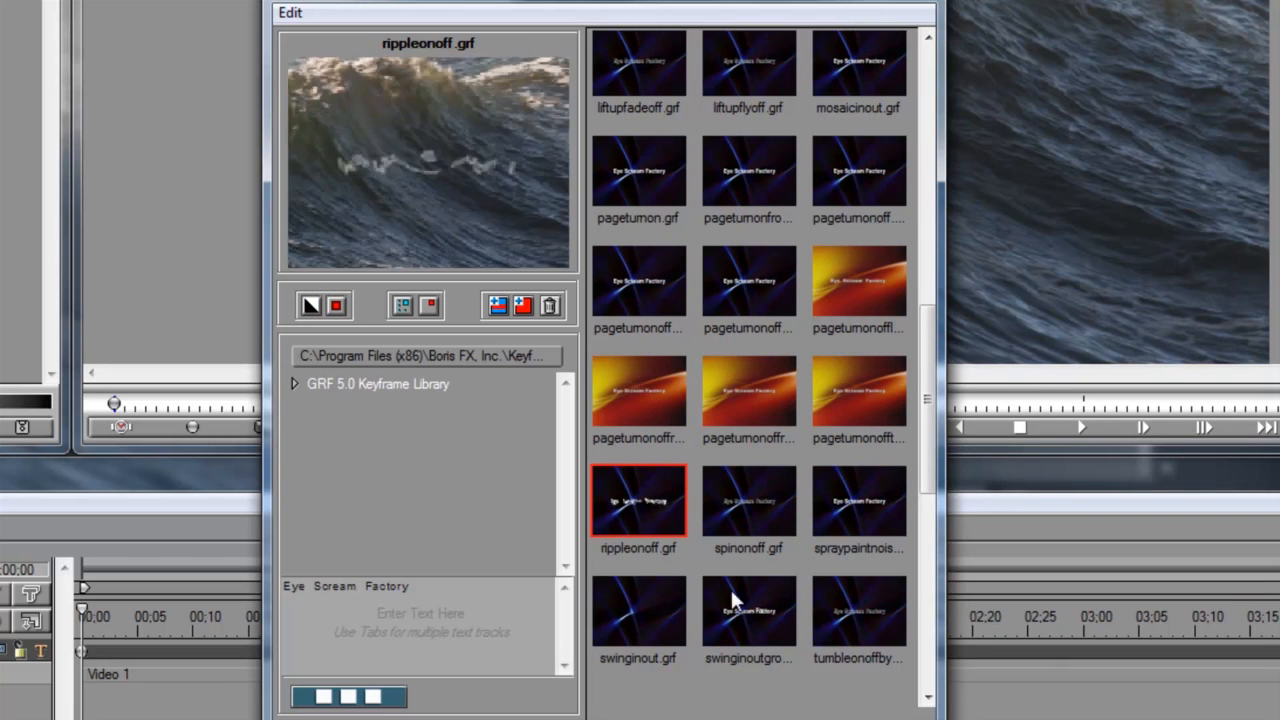
Preview the waveonoffhoriz.grf and waveonoffsmall.grf presets from further down the library
{"action": "left_click_drag", "start_coordinate": [940, 380], "coordinate": [930, 482]}
{"action": "left_click", "coordinate": [748, 620]}
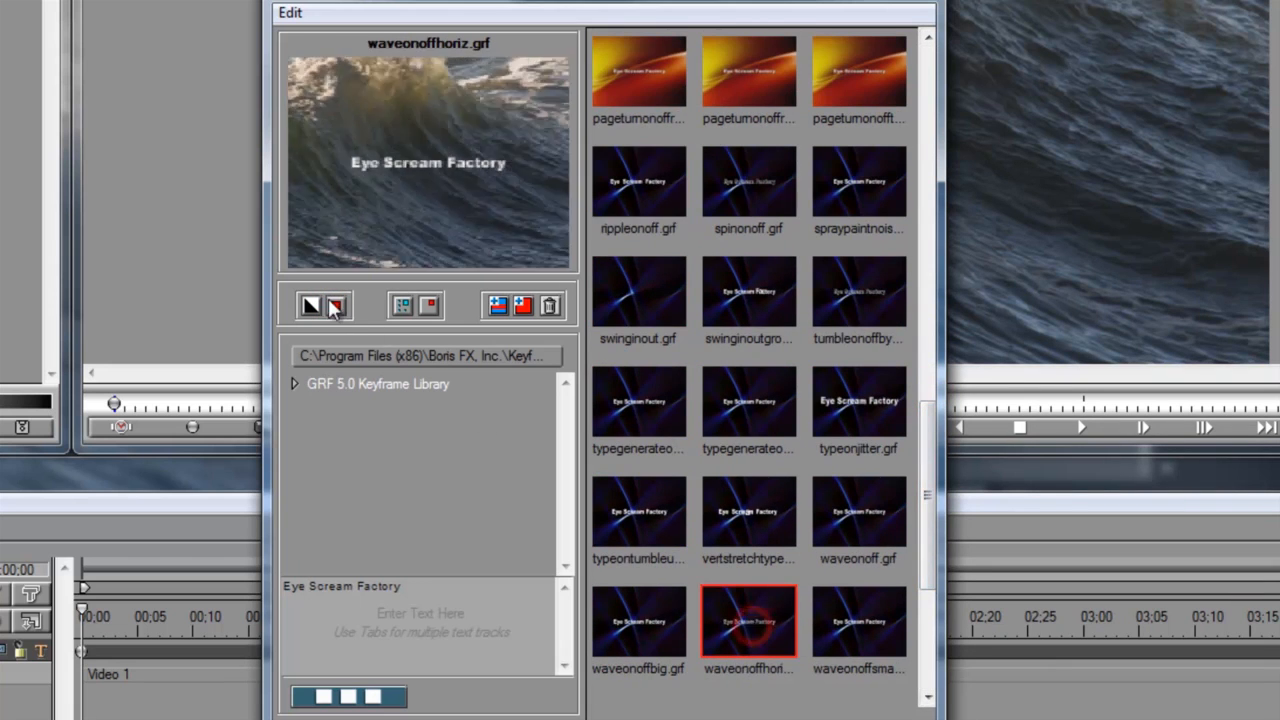
{"action": "left_click", "coordinate": [845, 616]}
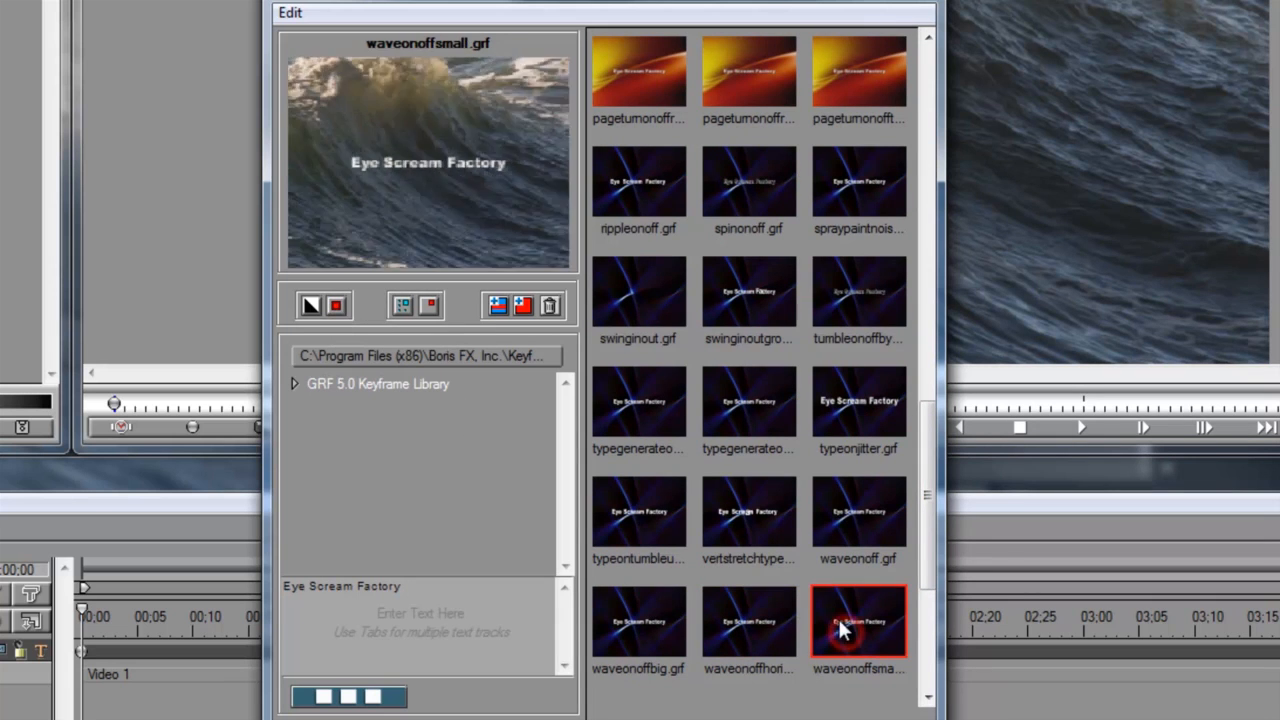
Load the rippleonoff.grf preset without saving the current effect settings and scrub through its animation
{"action": "left_click", "coordinate": [638, 192]}
{"action": "double_click", "coordinate": [636, 191]}
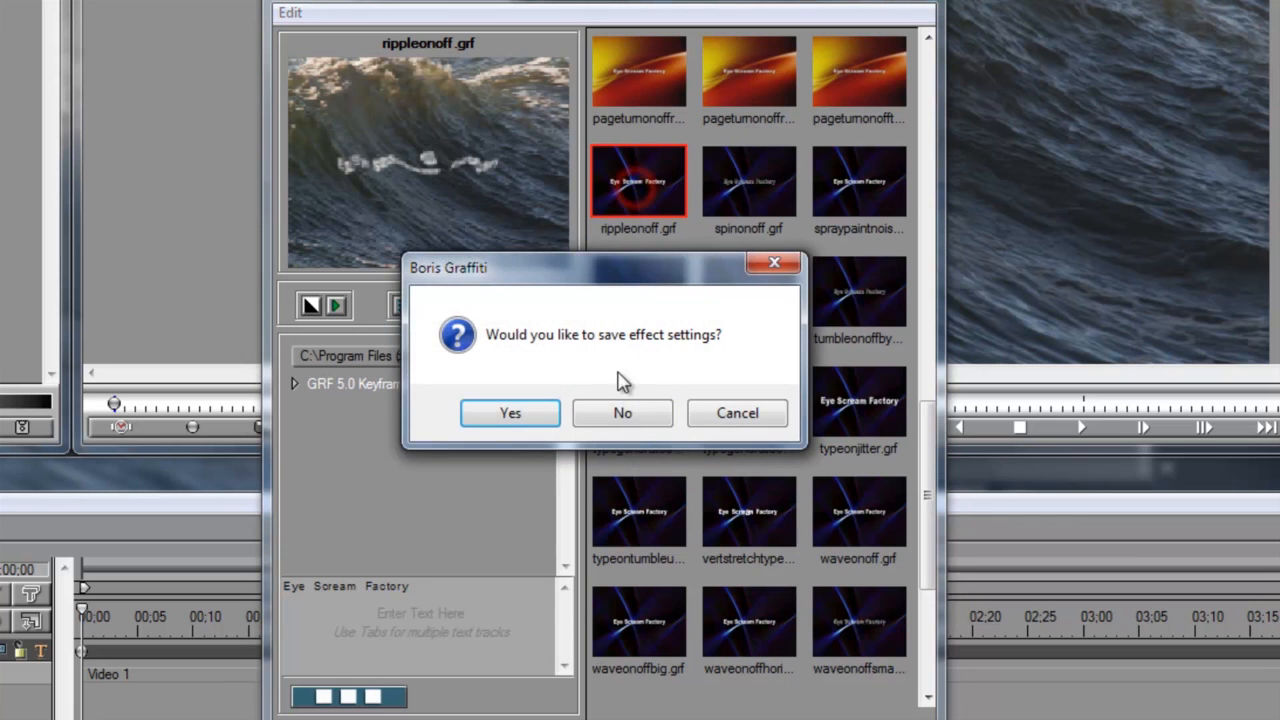
{"action": "left_click", "coordinate": [622, 413]}
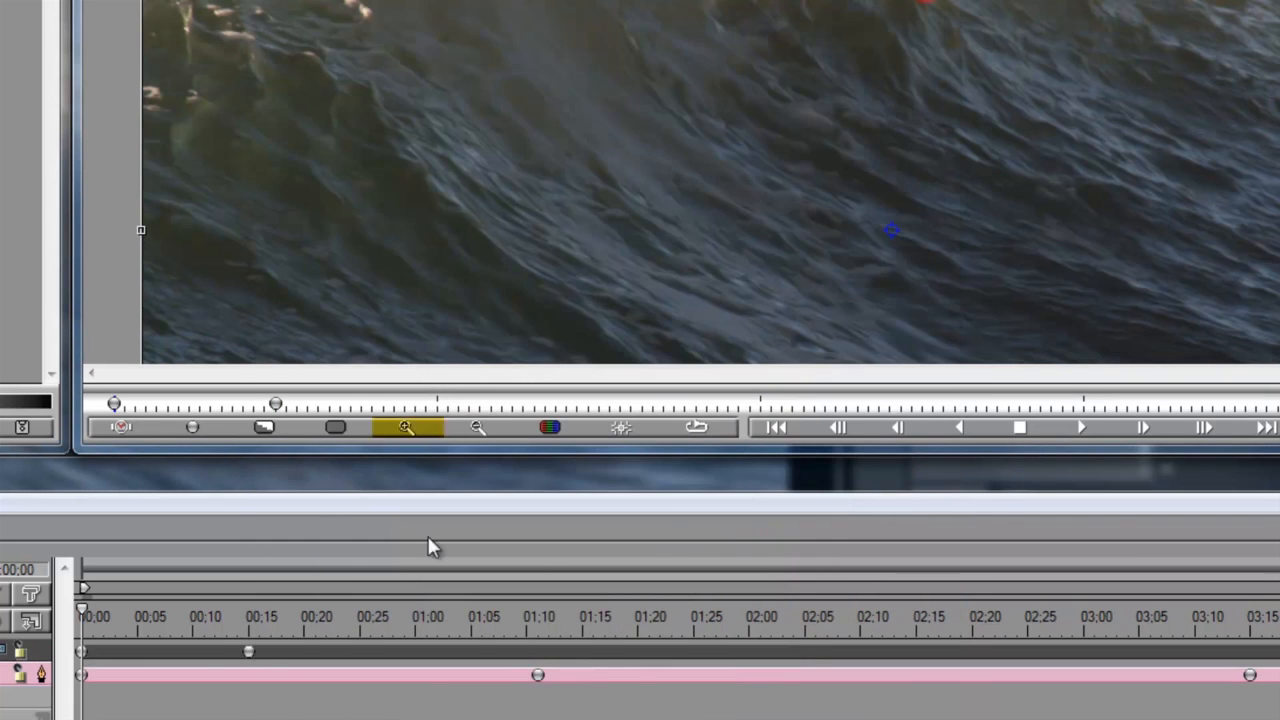
{"action": "left_click_drag", "start_coordinate": [204, 618], "coordinate": [530, 654]}
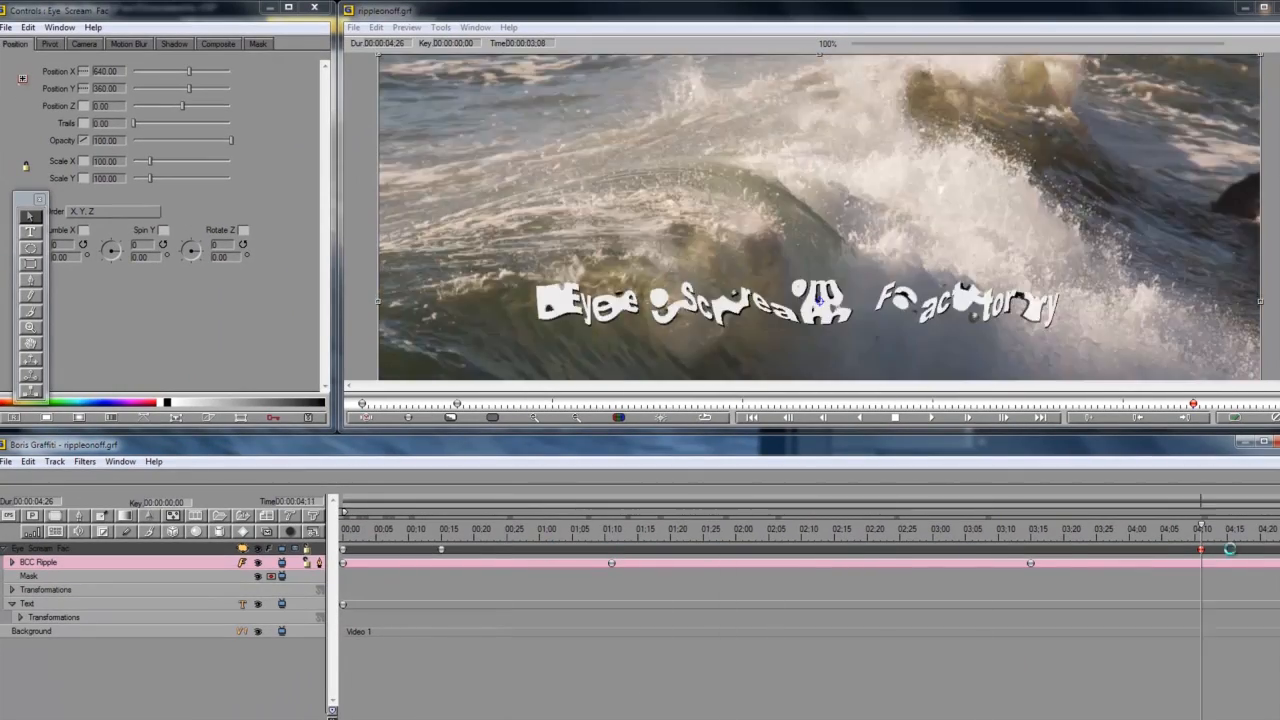
{"action": "left_click_drag", "start_coordinate": [698, 550], "coordinate": [590, 536]}
Select the whole "Eye Scream Factory" title for editing and turn off its drop shadow
{"action": "double_click", "coordinate": [112, 549]}
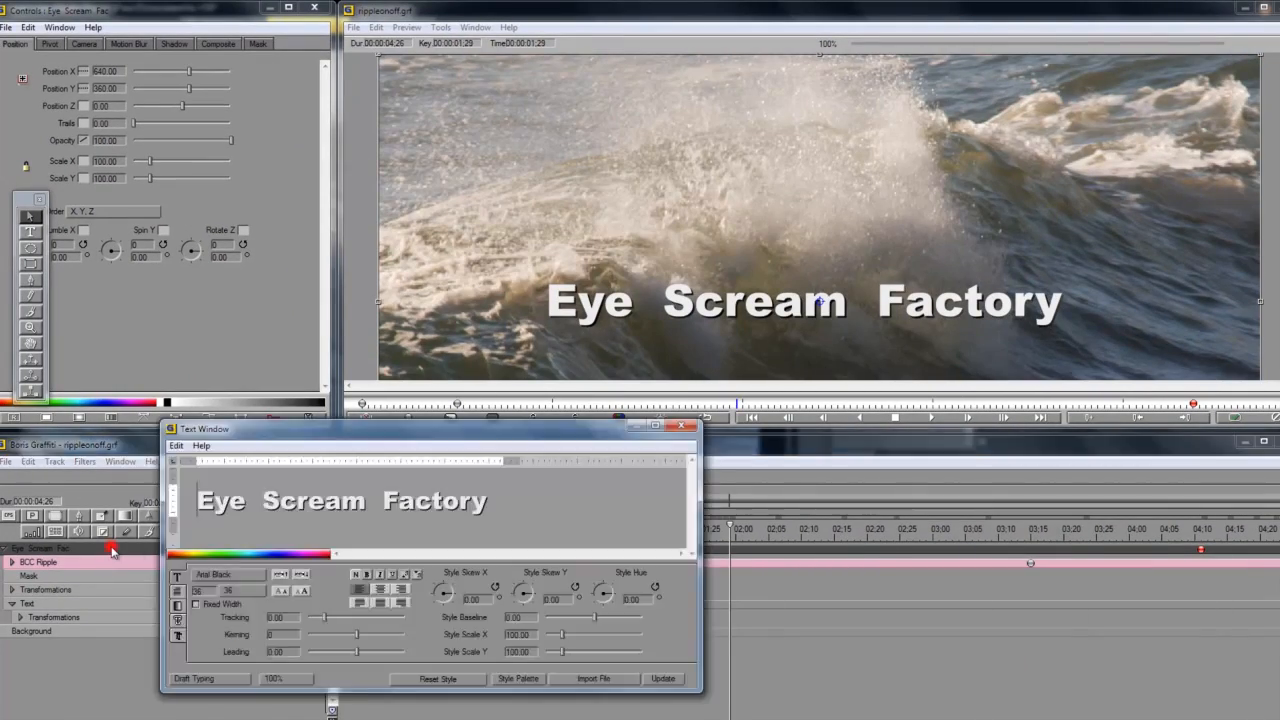
{"action": "left_click_drag", "start_coordinate": [512, 517], "coordinate": [160, 513]}
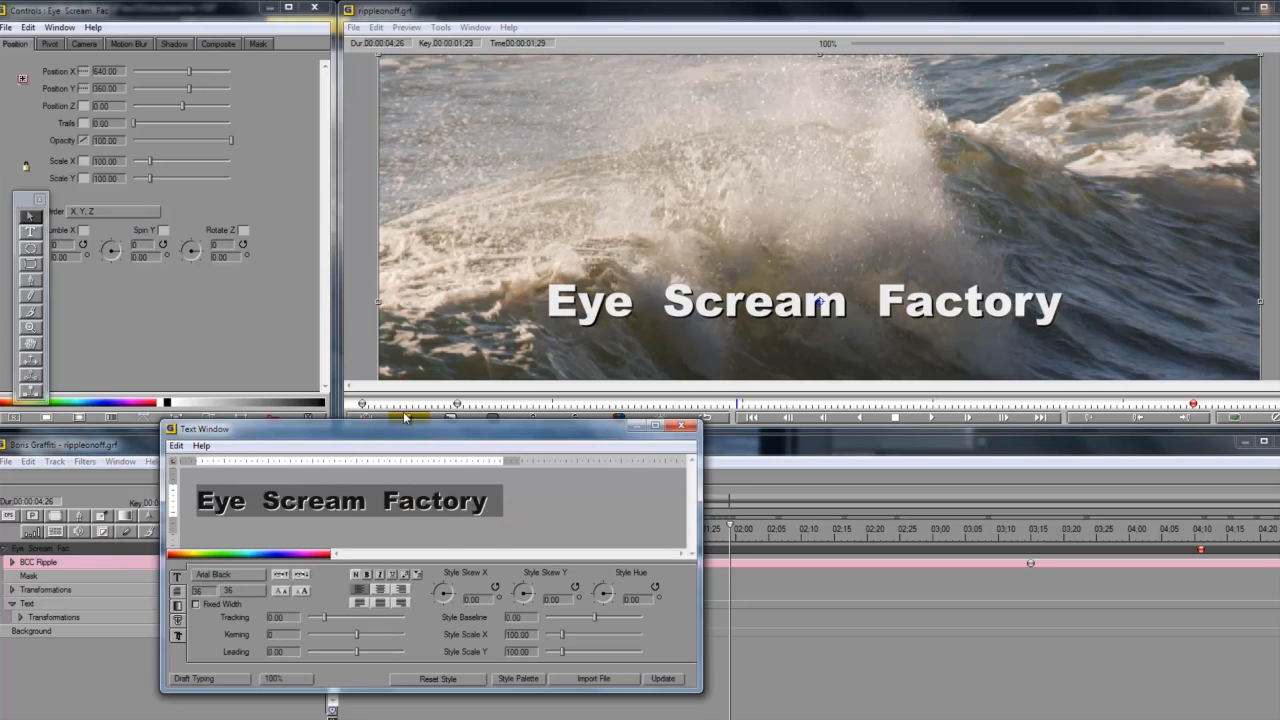
{"action": "left_click_drag", "start_coordinate": [392, 432], "coordinate": [381, 231]}
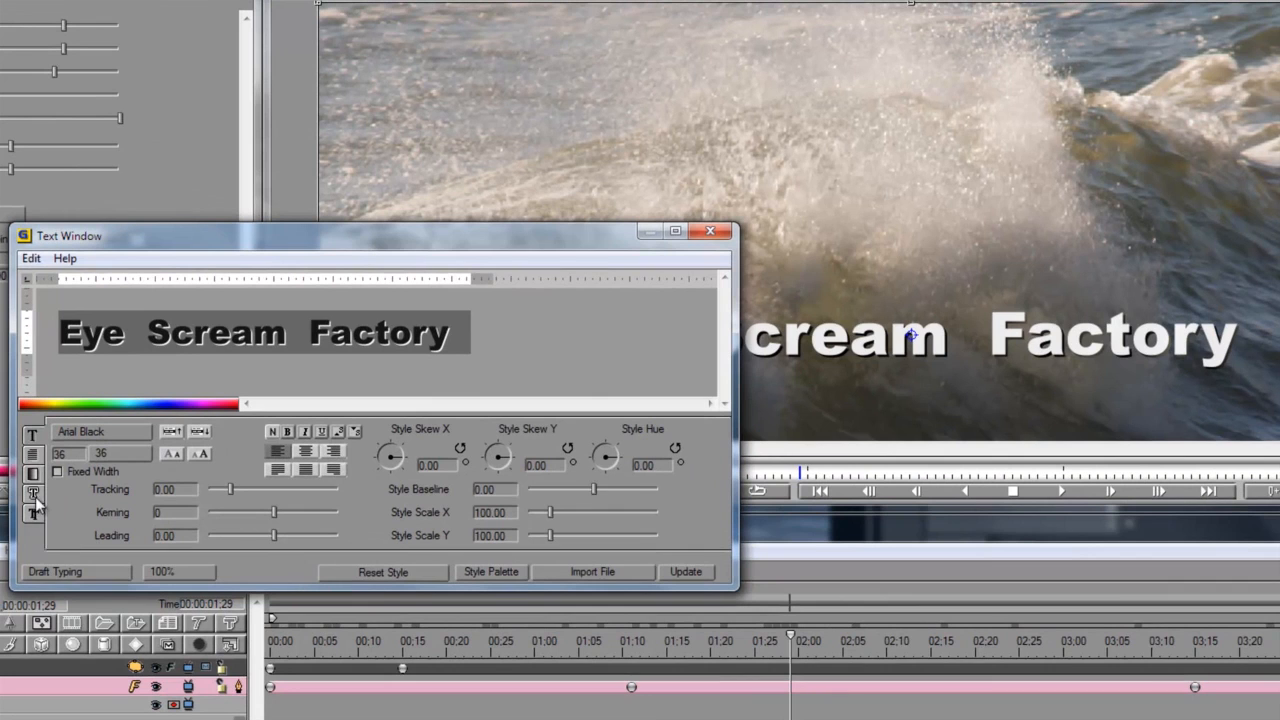
{"action": "left_click", "coordinate": [34, 511]}
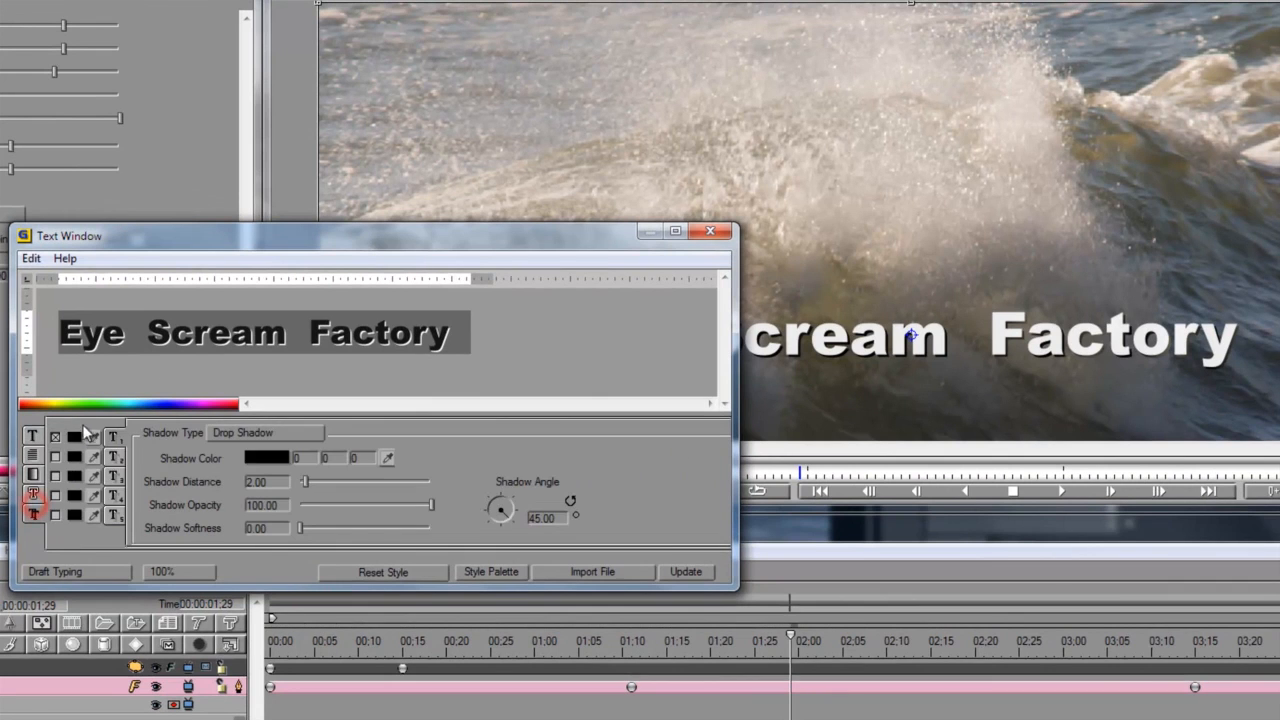
{"action": "left_click", "coordinate": [55, 437]}
Enable the first plain edge on the title text with an edge softness of 3.85 and update the title
{"action": "left_click", "coordinate": [33, 494]}
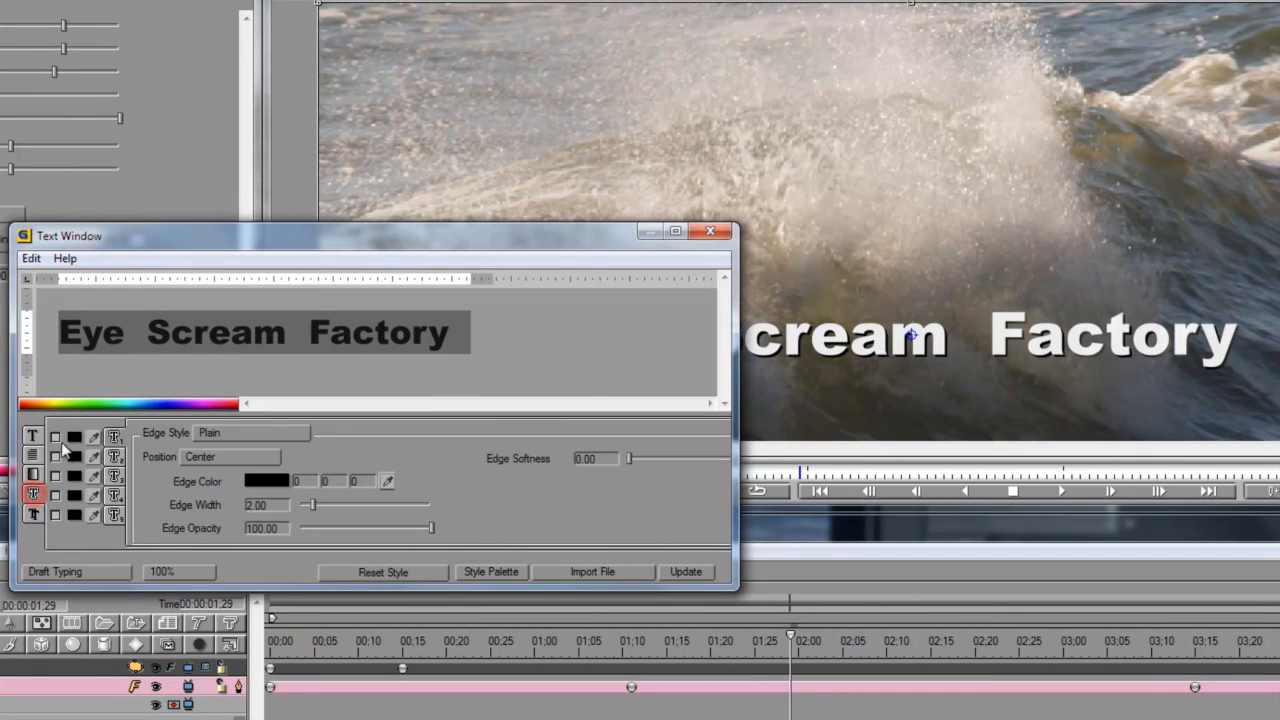
{"action": "left_click", "coordinate": [55, 437]}
{"action": "left_click_drag", "start_coordinate": [645, 458], "coordinate": [713, 458]}
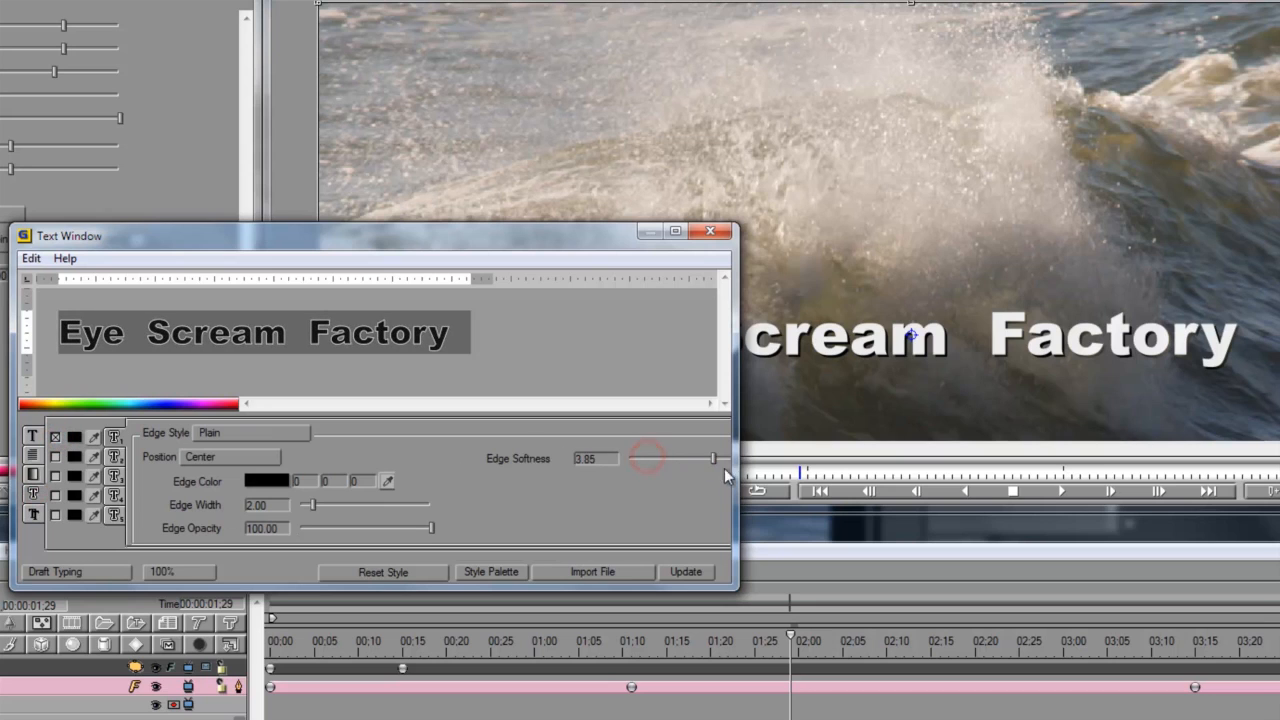
{"action": "left_click", "coordinate": [692, 572]}
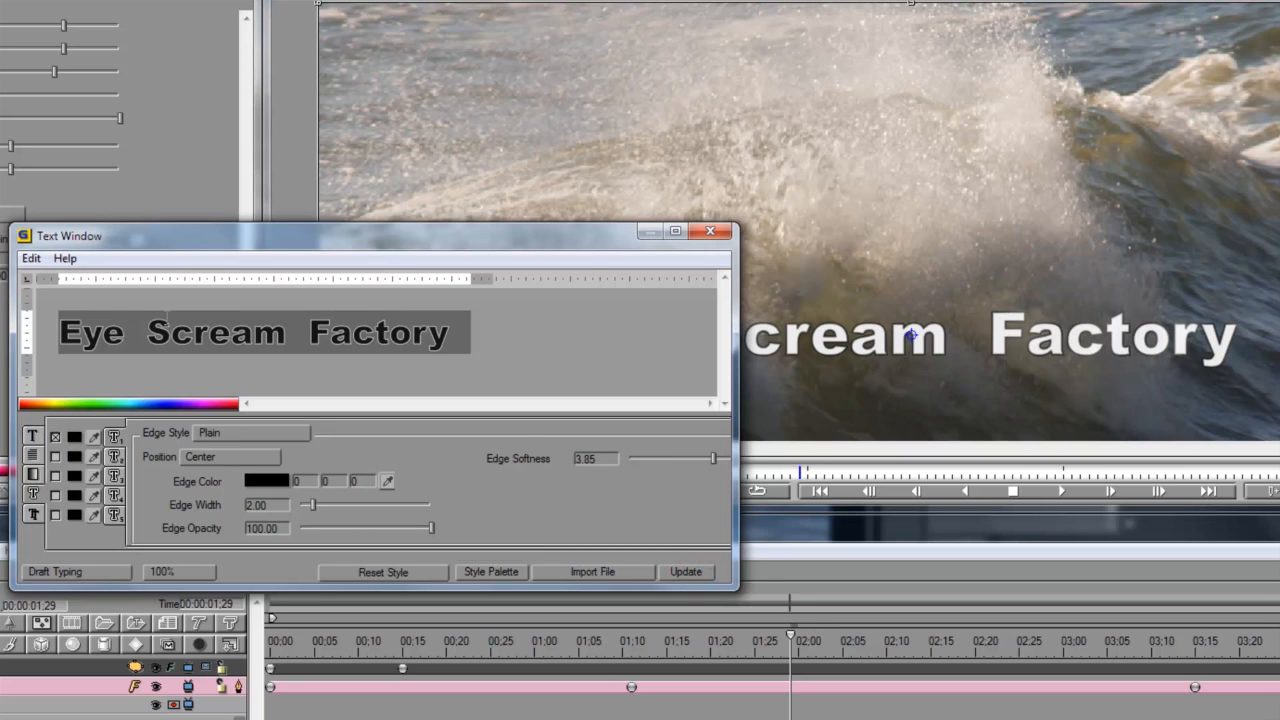
Set the title's fill color to dark slate blue (54, 68, 83) by sampling it and update the title
{"action": "left_click", "coordinate": [32, 472]}
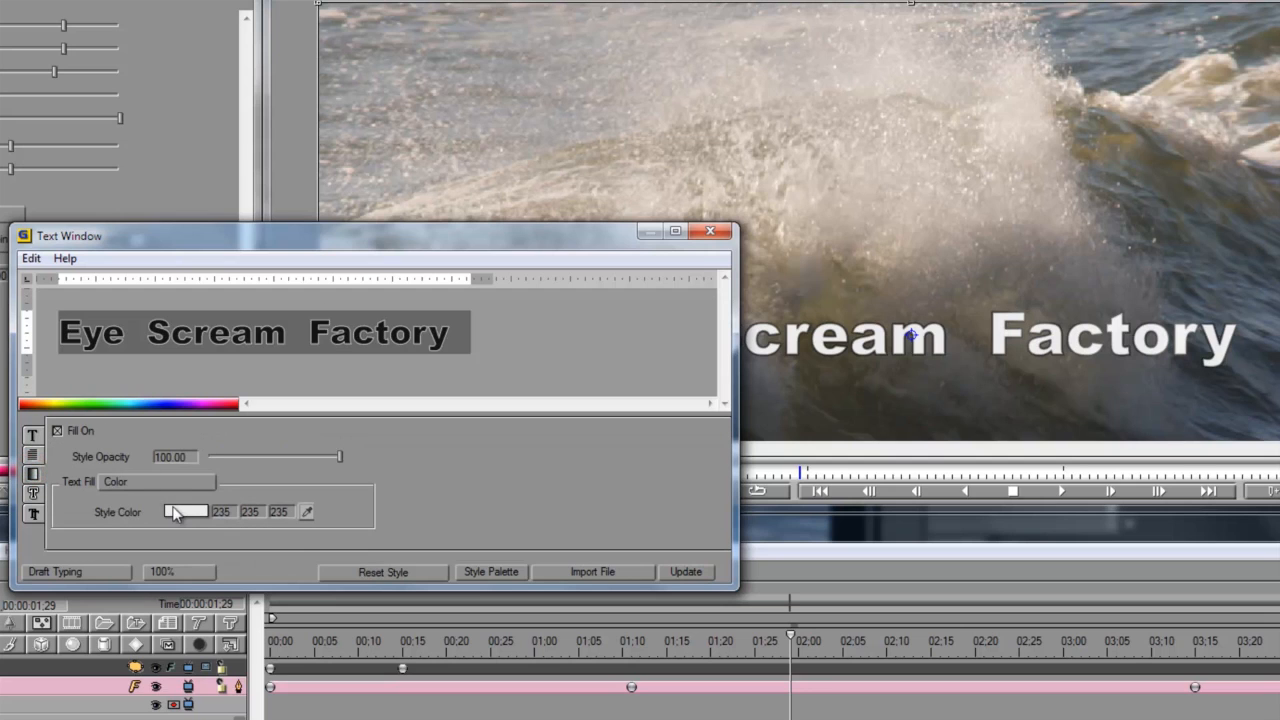
{"action": "left_click", "coordinate": [307, 512]}
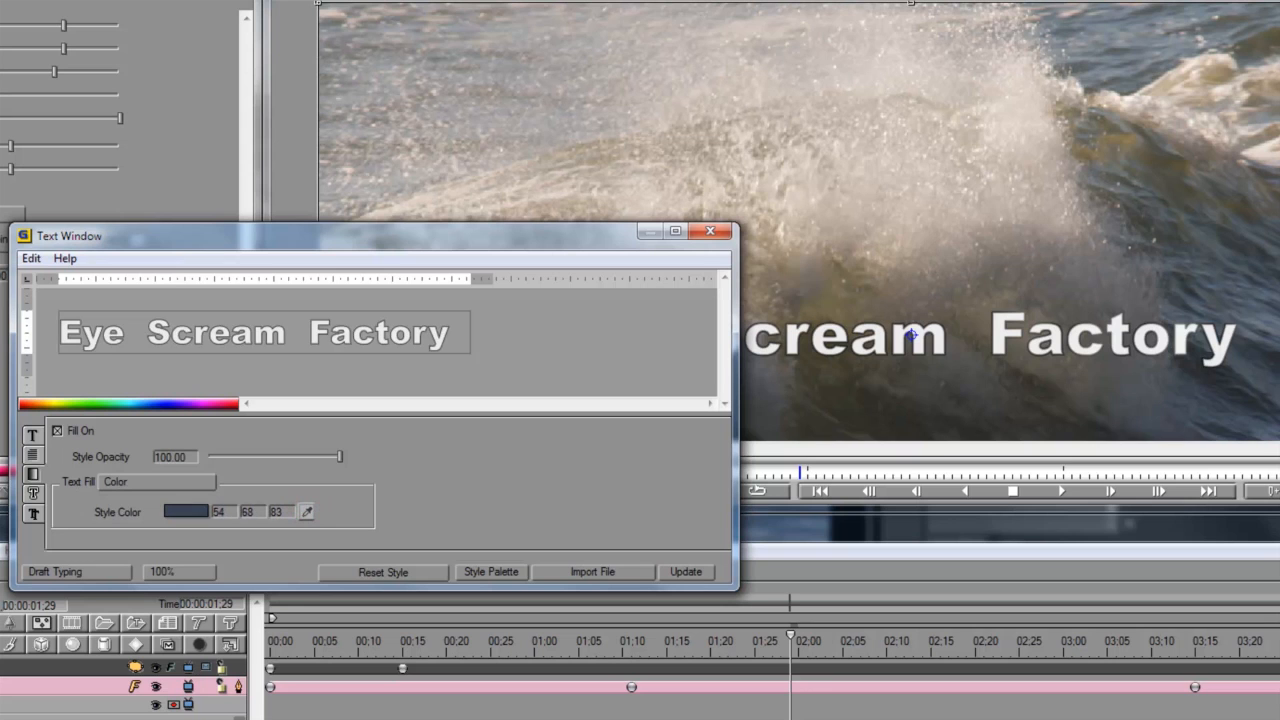
{"action": "left_click", "coordinate": [700, 574]}
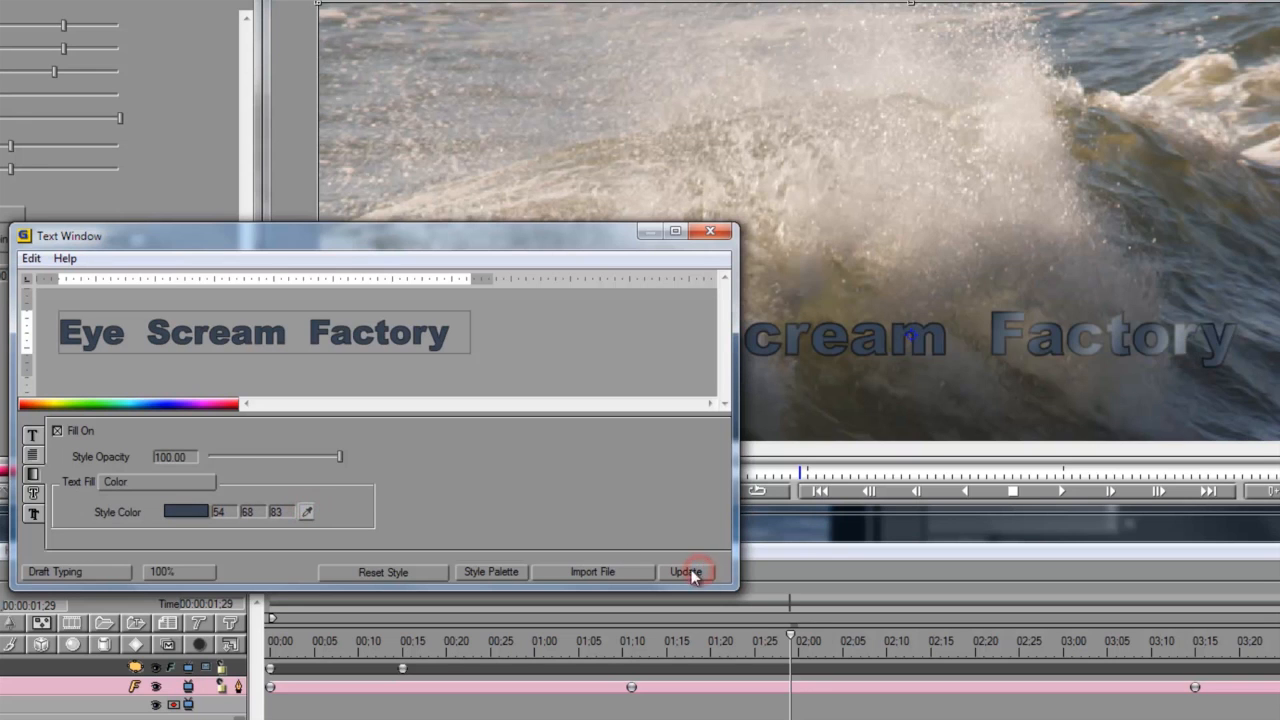
Close the text editor, scrub through the rippling title, and apply the effect to preview it in the project
{"action": "left_click_drag", "start_coordinate": [523, 259], "coordinate": [607, 264]}
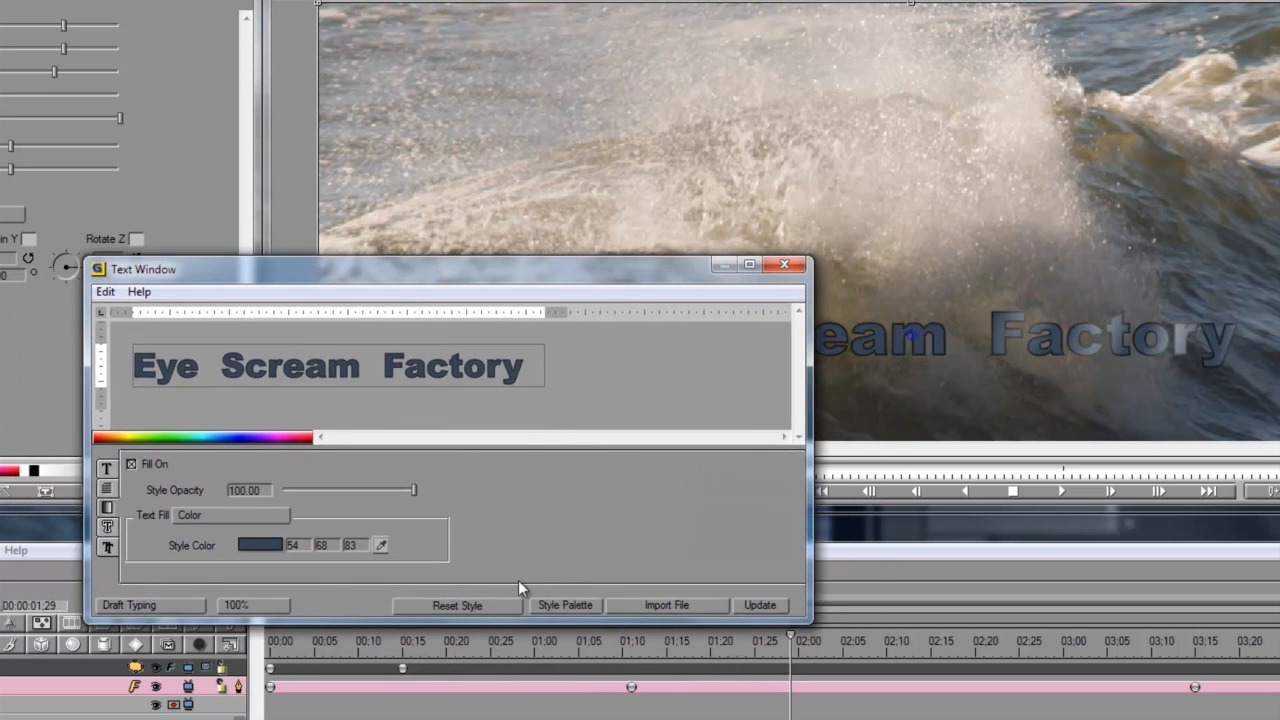
{"action": "left_click", "coordinate": [783, 267]}
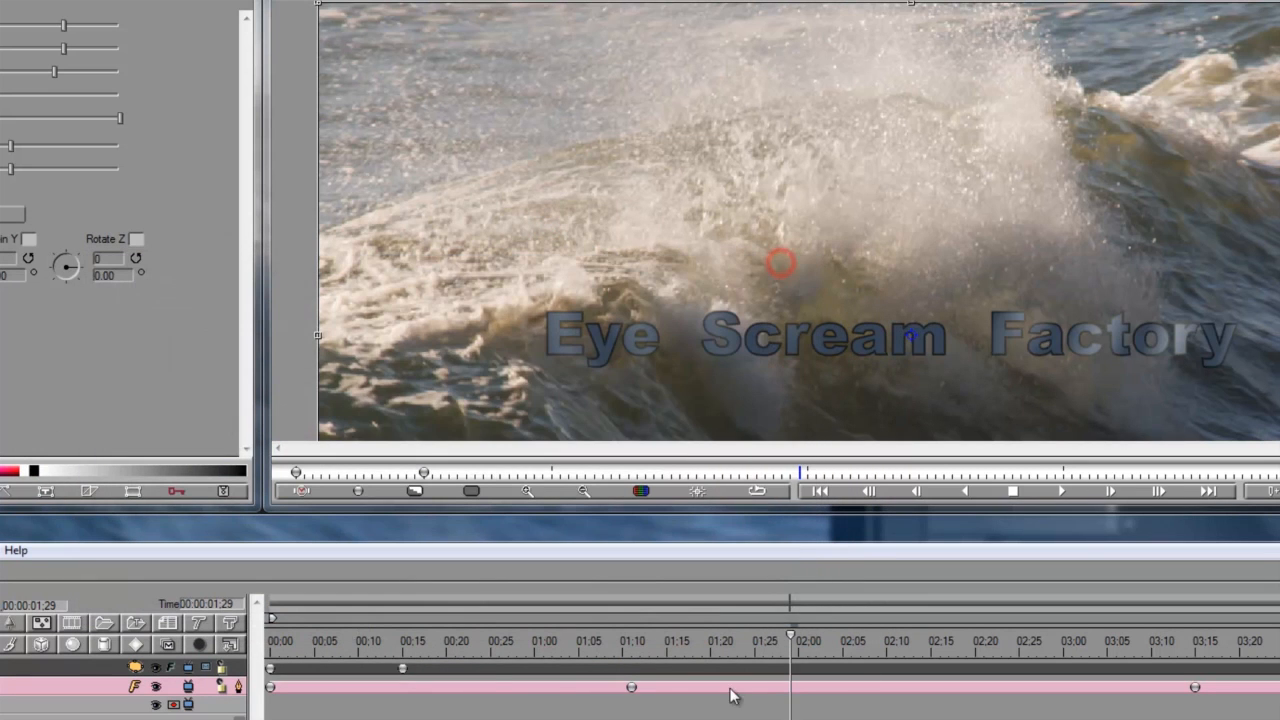
{"action": "left_click_drag", "start_coordinate": [463, 642], "coordinate": [1279, 635]}
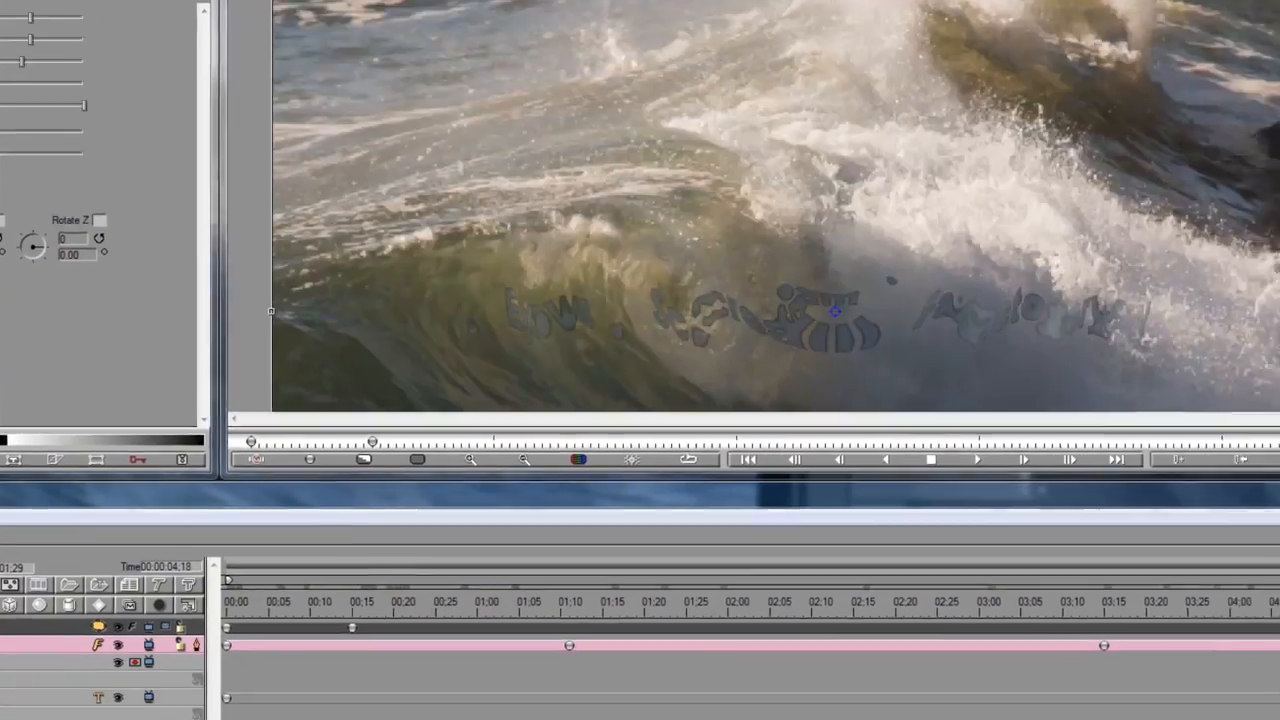
{"action": "left_click", "coordinate": [1192, 407]}
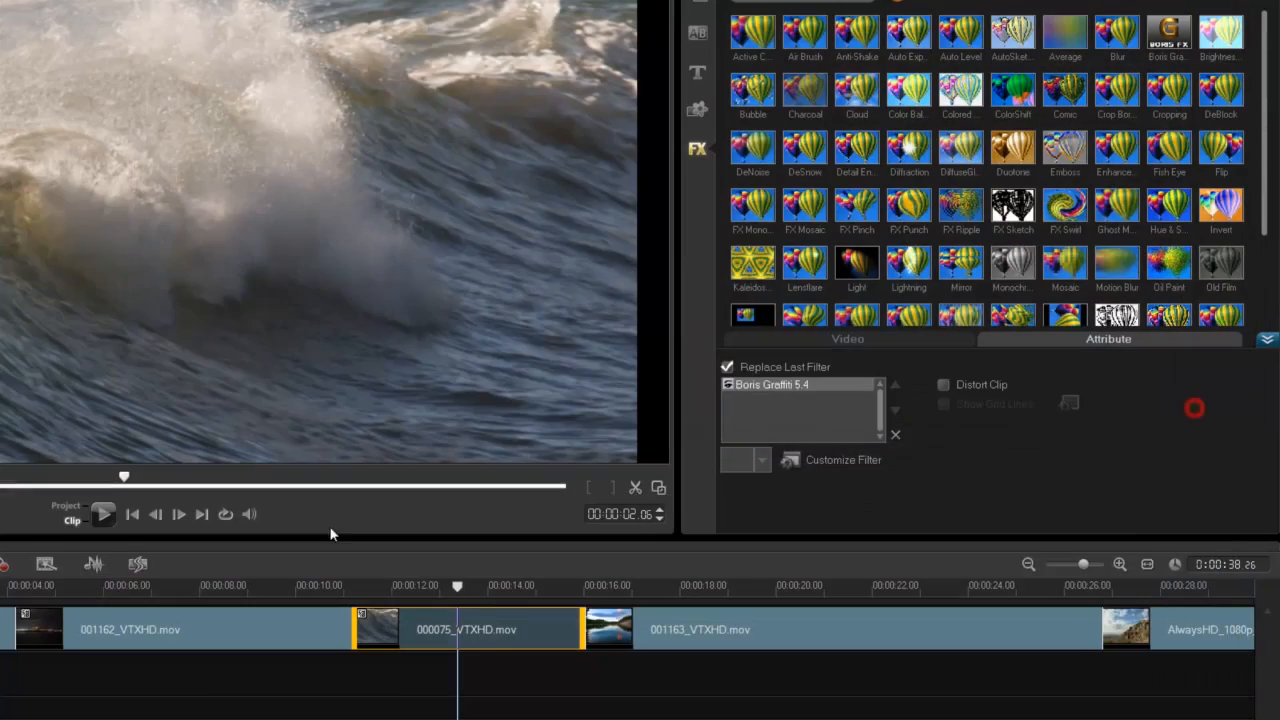
{"action": "left_click", "coordinate": [459, 587]}
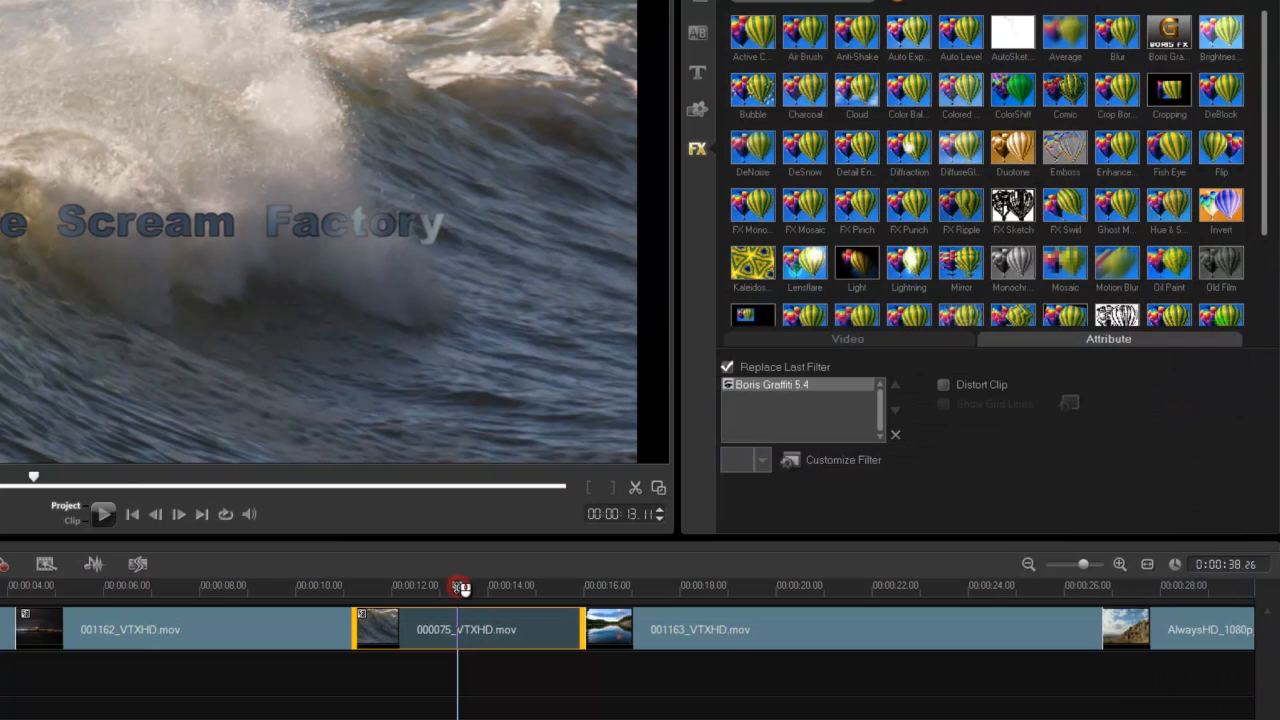
Apply the Boris Graffiti filter to the lake clip 001163_VTXHD.mov and open it for customizing
{"action": "left_click", "coordinate": [731, 645]}
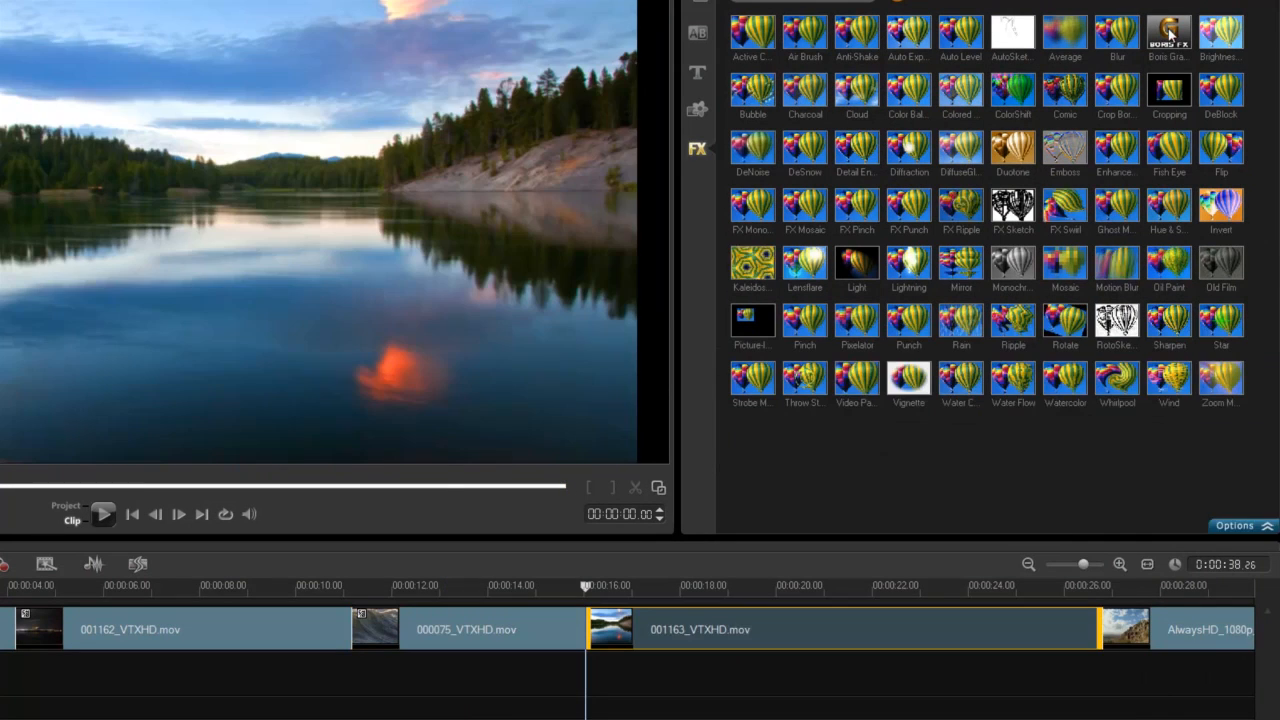
{"action": "left_click_drag", "start_coordinate": [1169, 30], "coordinate": [694, 629]}
{"action": "left_click", "coordinate": [842, 465]}
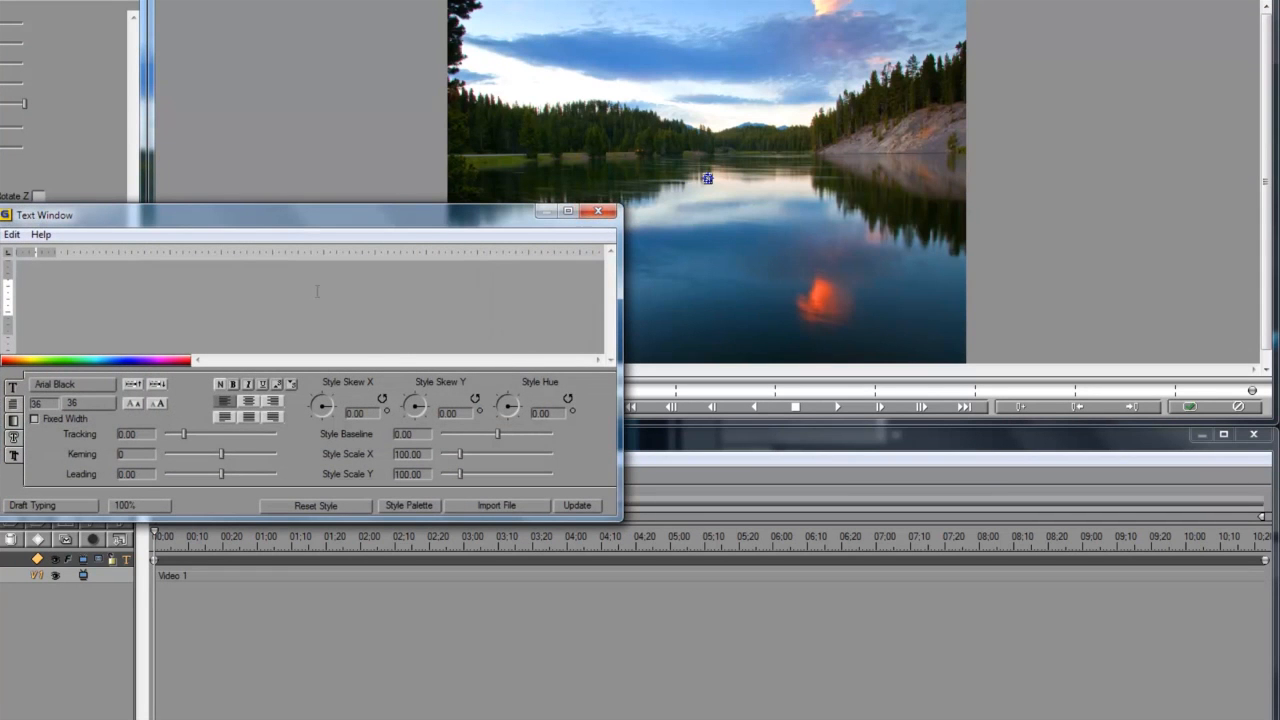
Close the blank text editor and open the Library Browser for the lake clip's title
{"action": "left_click", "coordinate": [598, 212]}
{"action": "left_click", "coordinate": [8, 2]}
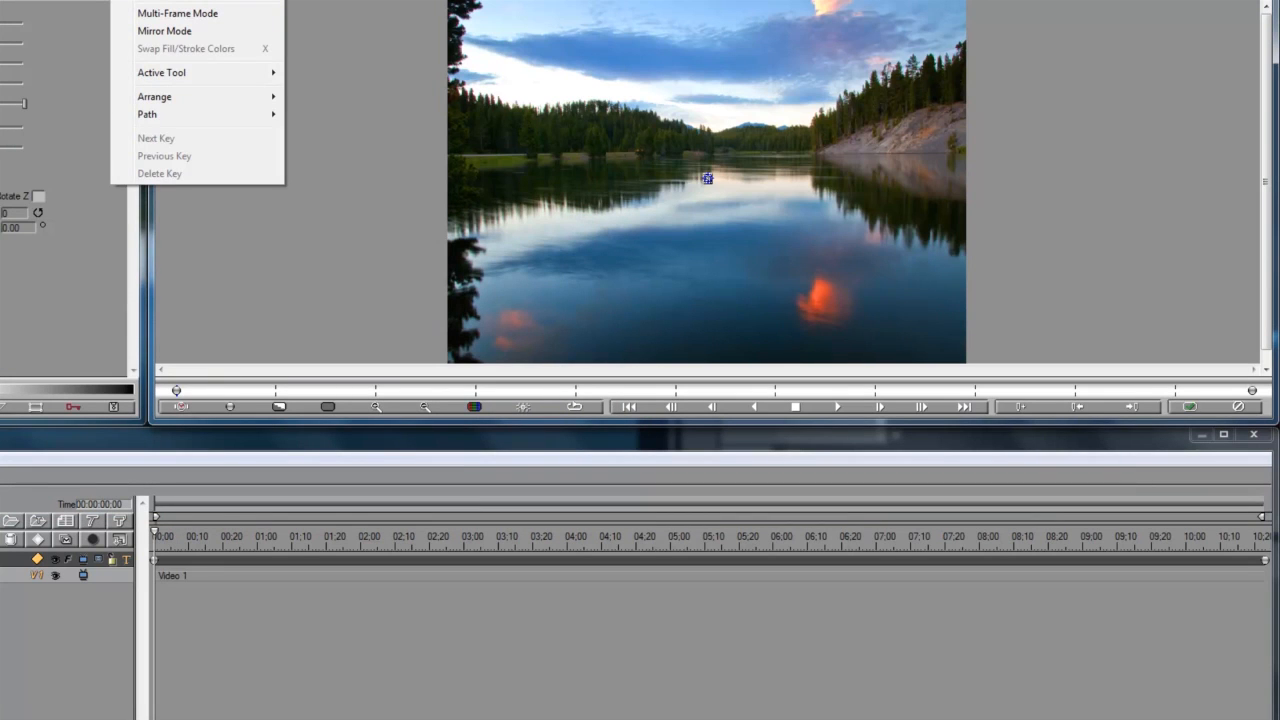
{"action": "left_click", "coordinate": [214, 68]}
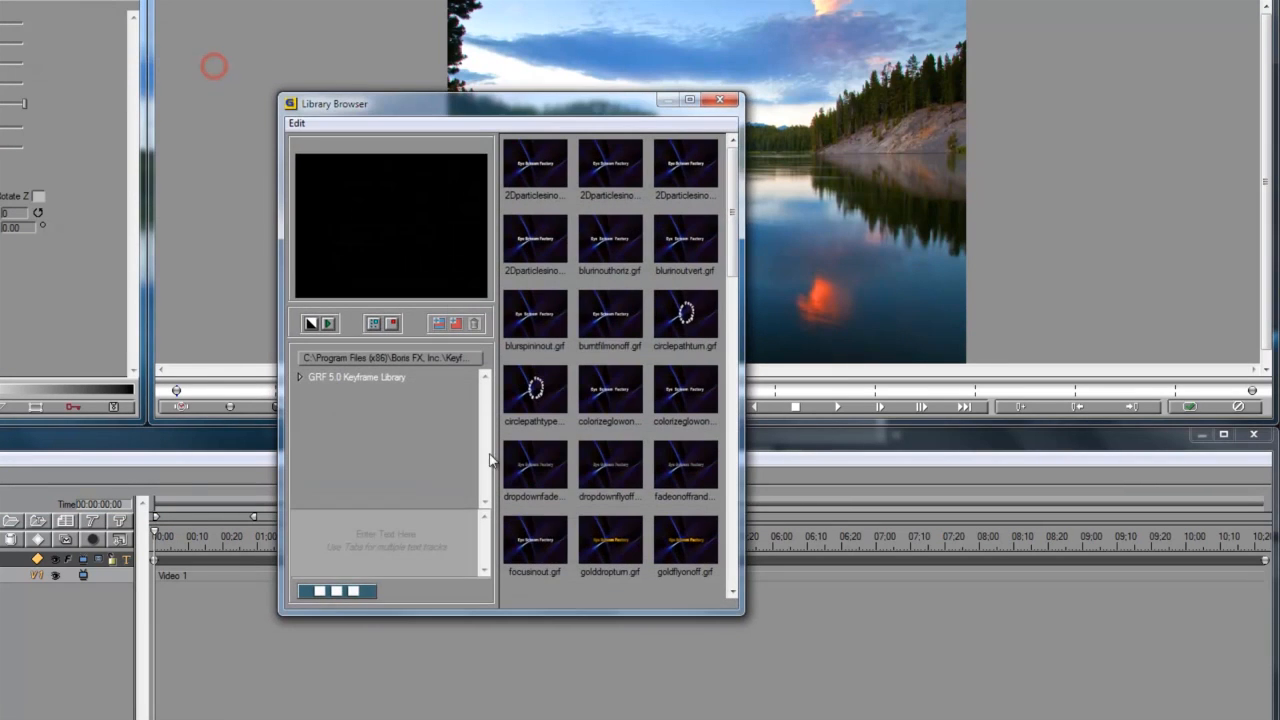
Load the grownoutintypeon.grf preset without saving the current effect settings and close the Library Browser
{"action": "left_click", "coordinate": [544, 541]}
{"action": "left_click", "coordinate": [697, 545]}
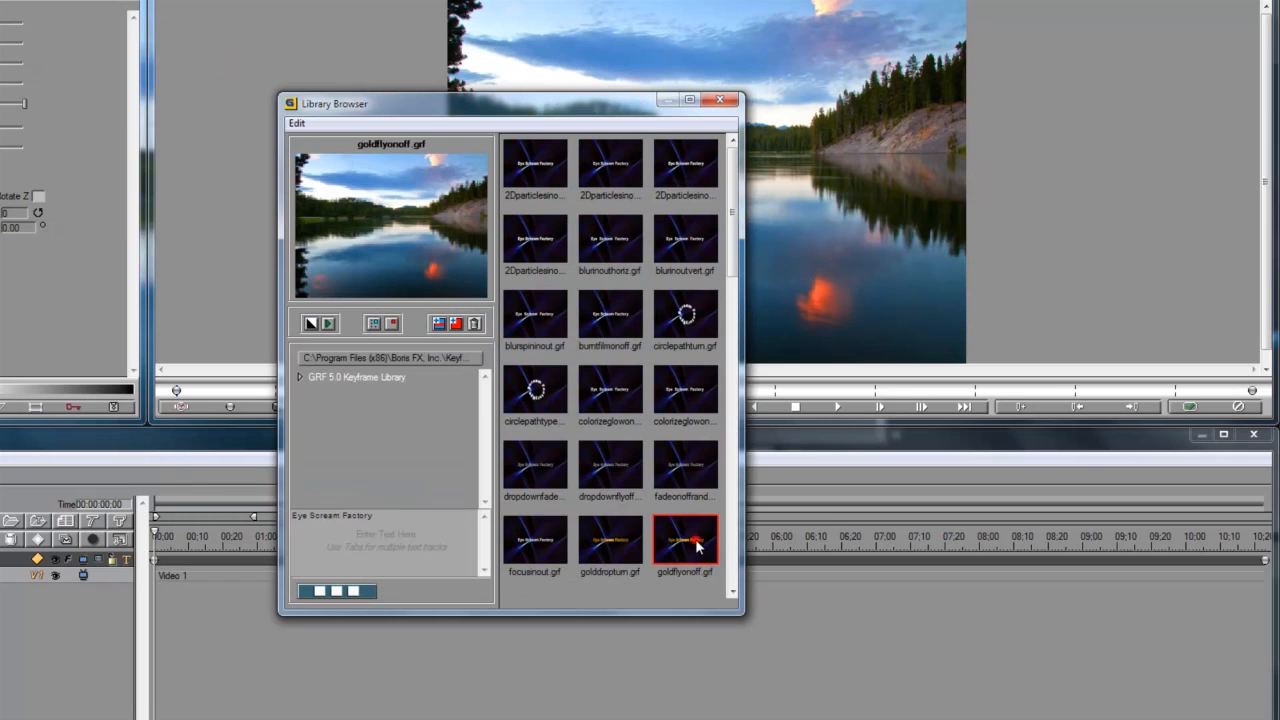
{"action": "key", "text": "Right"}
{"action": "key", "text": "Right"}
{"action": "key", "text": "Right"}
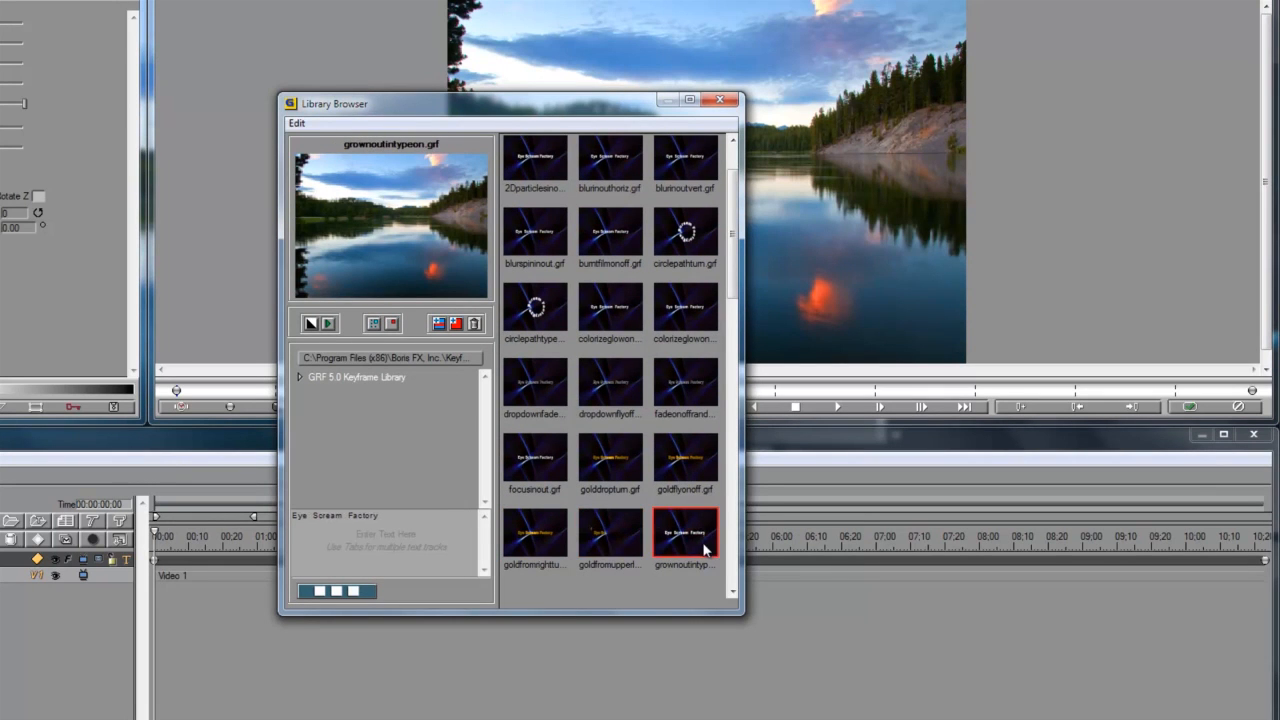
{"action": "double_click", "coordinate": [693, 548]}
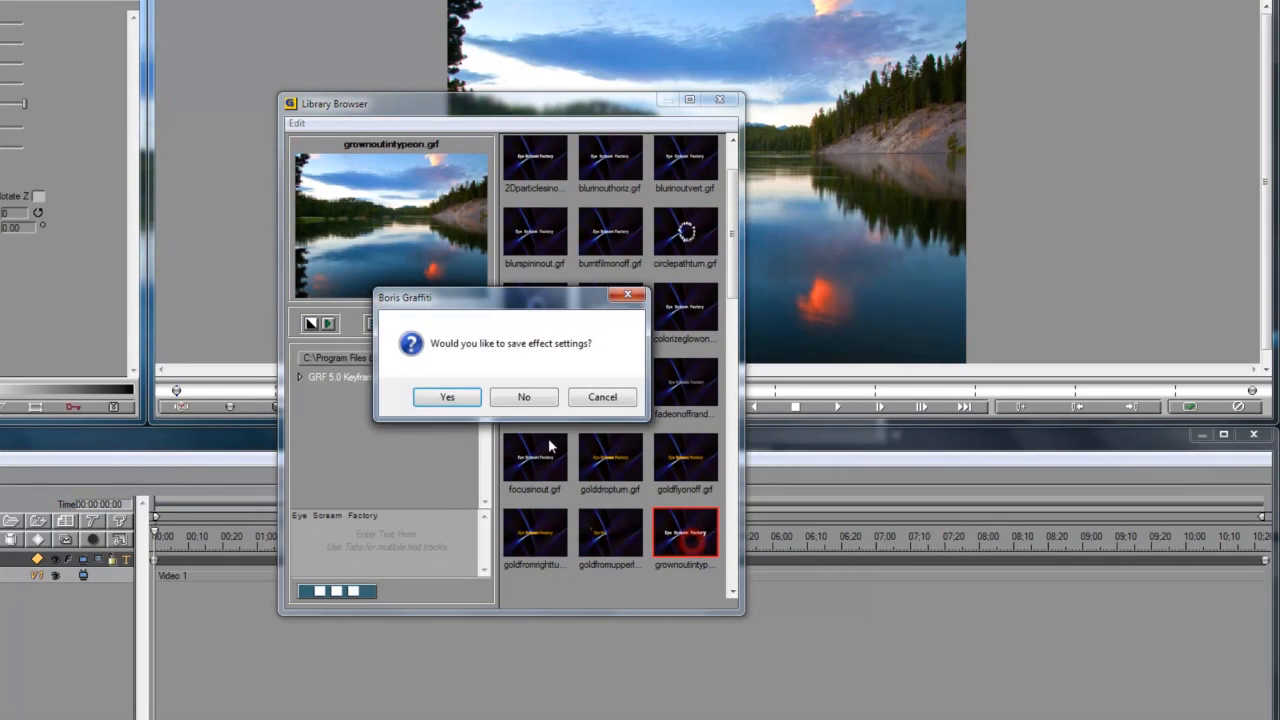
{"action": "left_click", "coordinate": [510, 399]}
{"action": "left_click", "coordinate": [712, 100]}
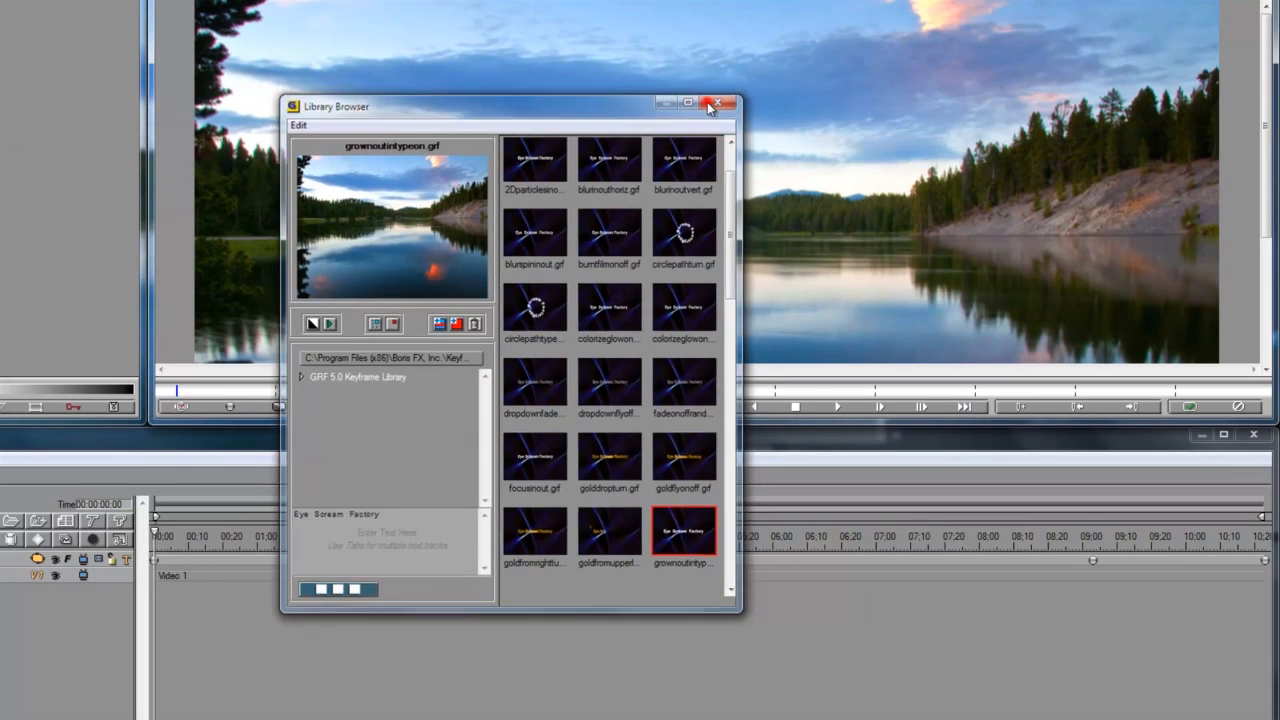
Scrub the title animation to 00:00:04:29 and examine the Type On settings of its expanded text track
{"action": "left_click_drag", "start_coordinate": [183, 541], "coordinate": [670, 533]}
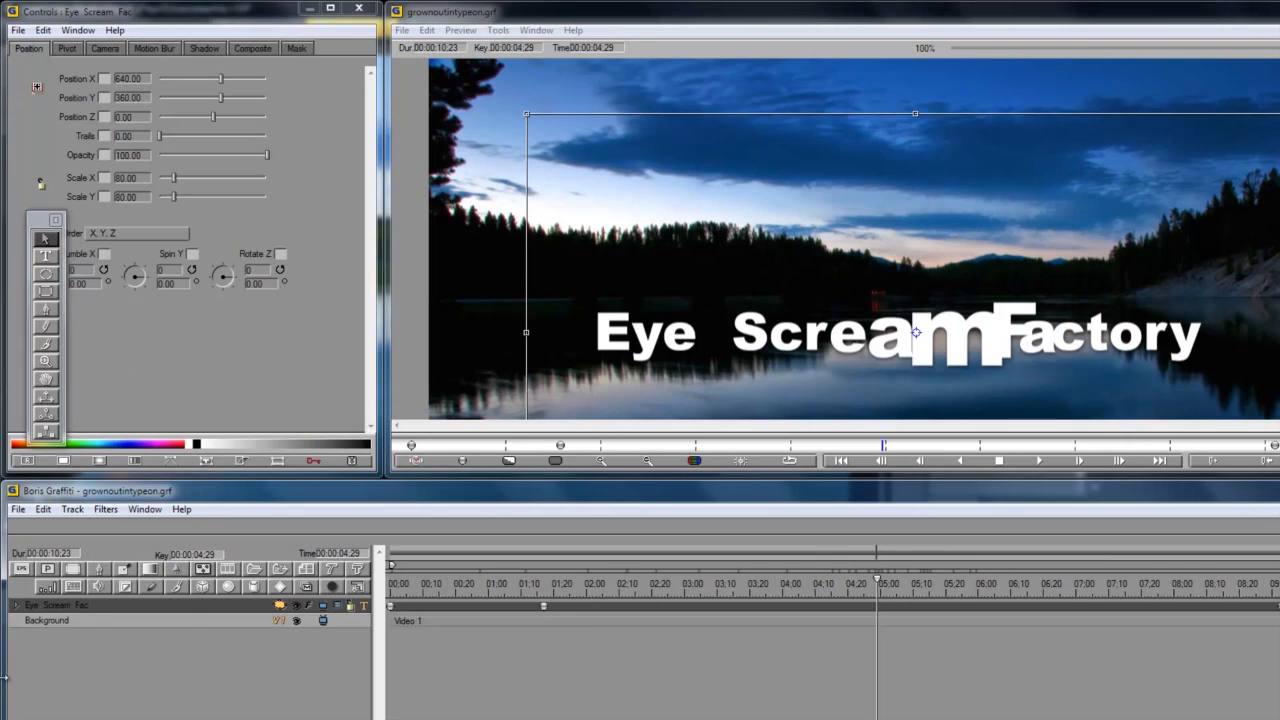
{"action": "left_click", "coordinate": [16, 606]}
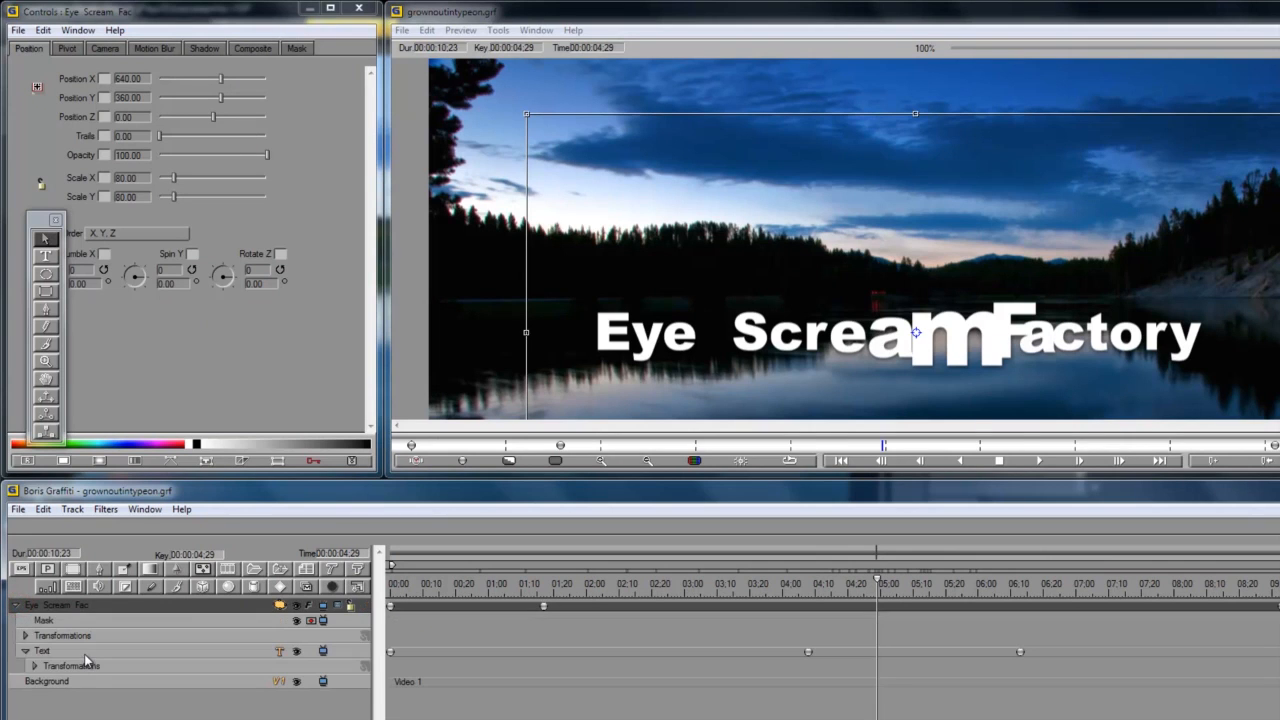
{"action": "left_click", "coordinate": [55, 652]}
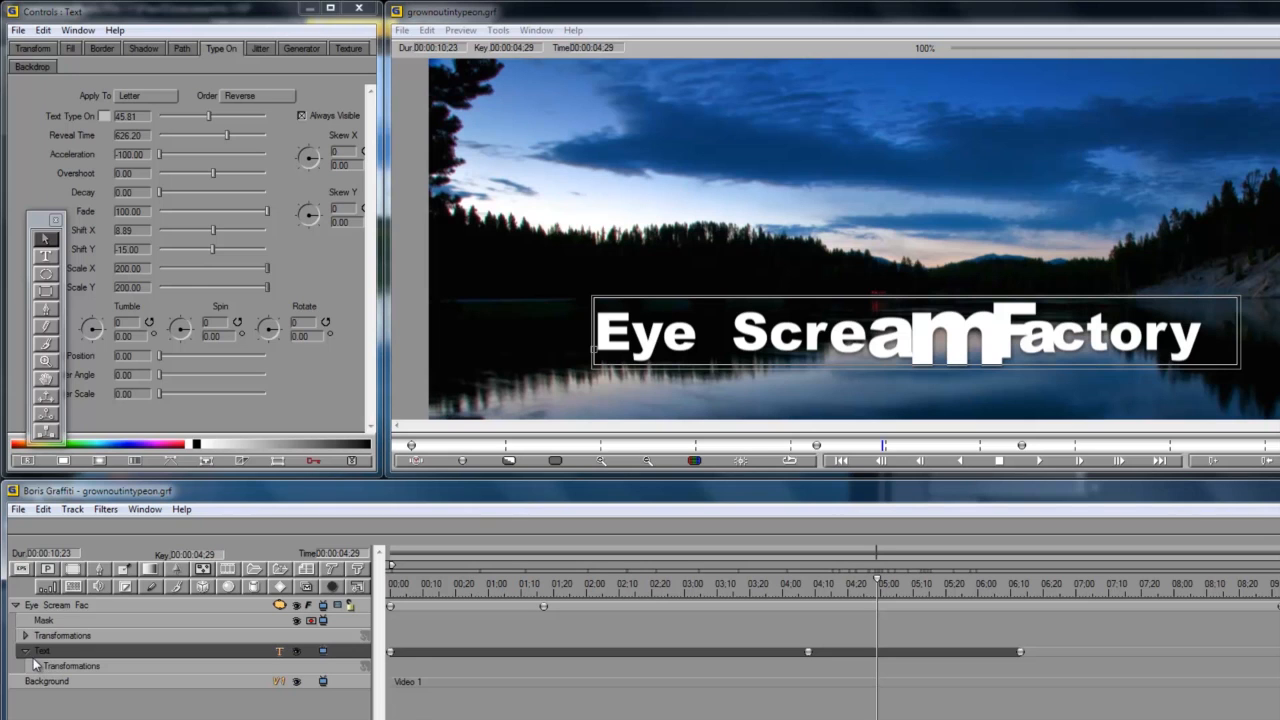
Collapse the text track's contents and duplicate the whole Eye Scream Factory title track
{"action": "left_click", "coordinate": [26, 653]}
{"action": "left_click", "coordinate": [80, 606]}
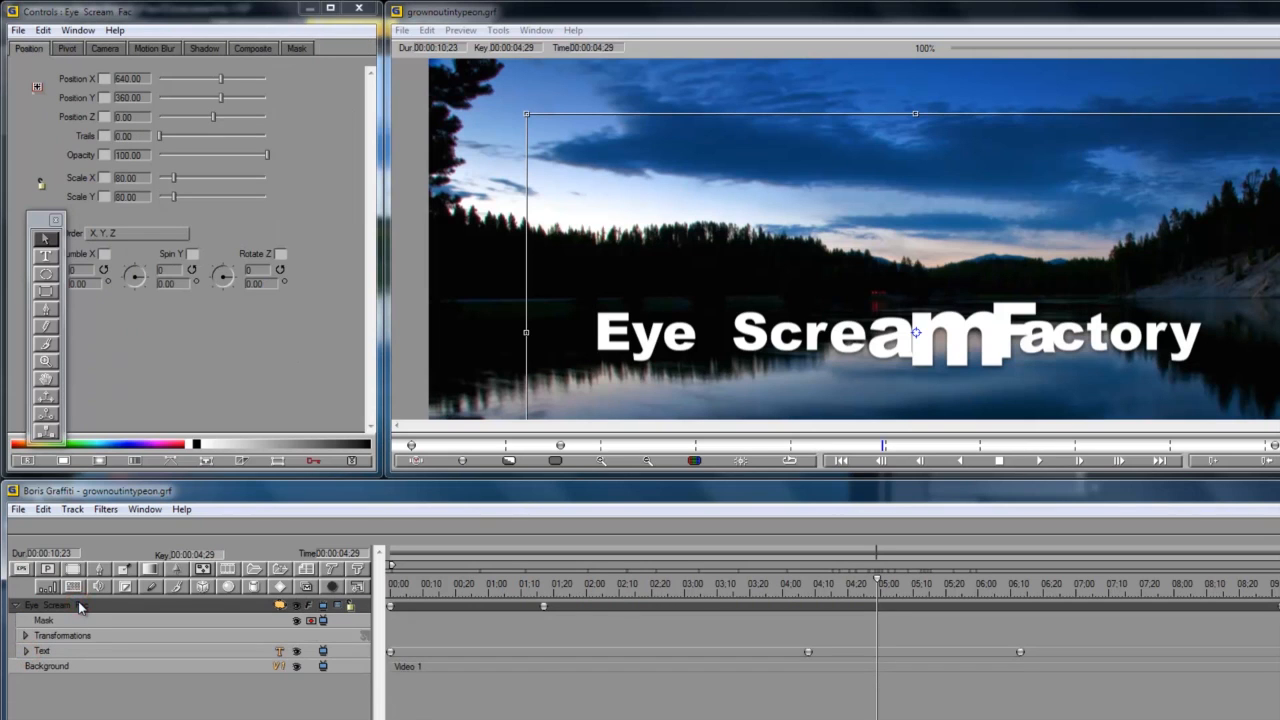
{"action": "key", "text": "ctrl+d"}
Set the fill color of the lower title track's text to light purple (186, 130, 210)
{"action": "left_click", "coordinate": [60, 712]}
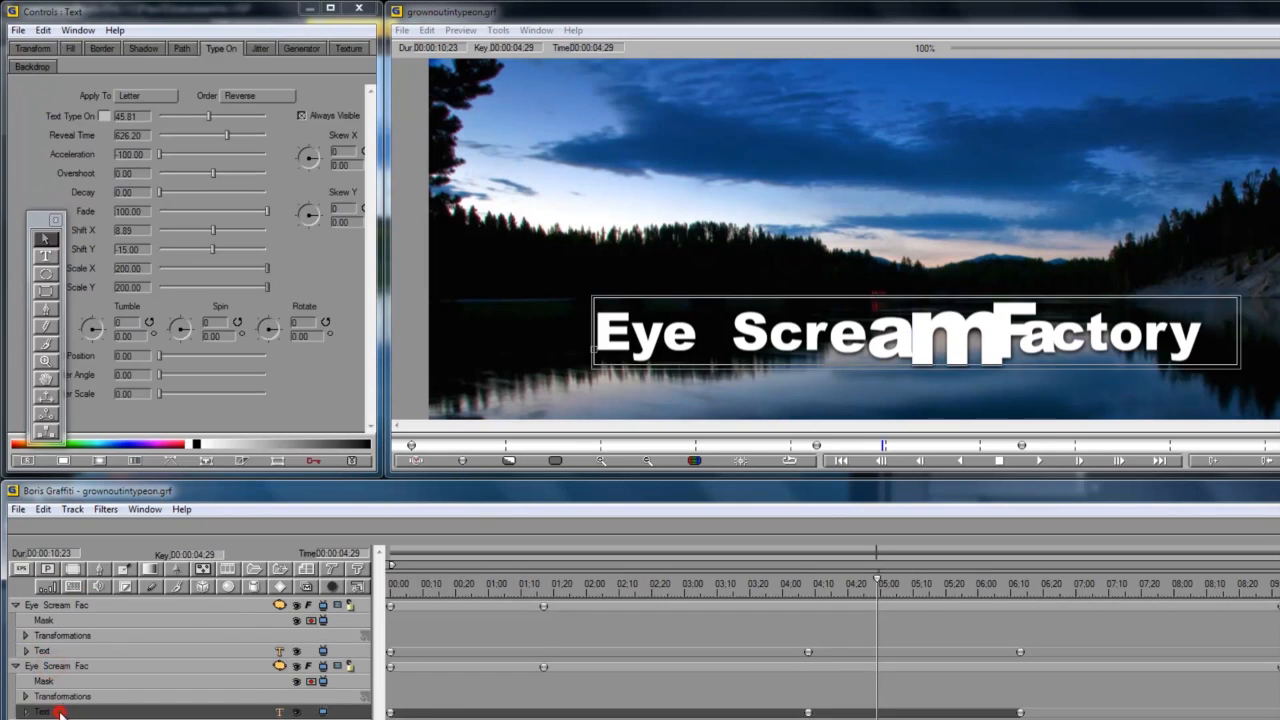
{"action": "left_click", "coordinate": [71, 48]}
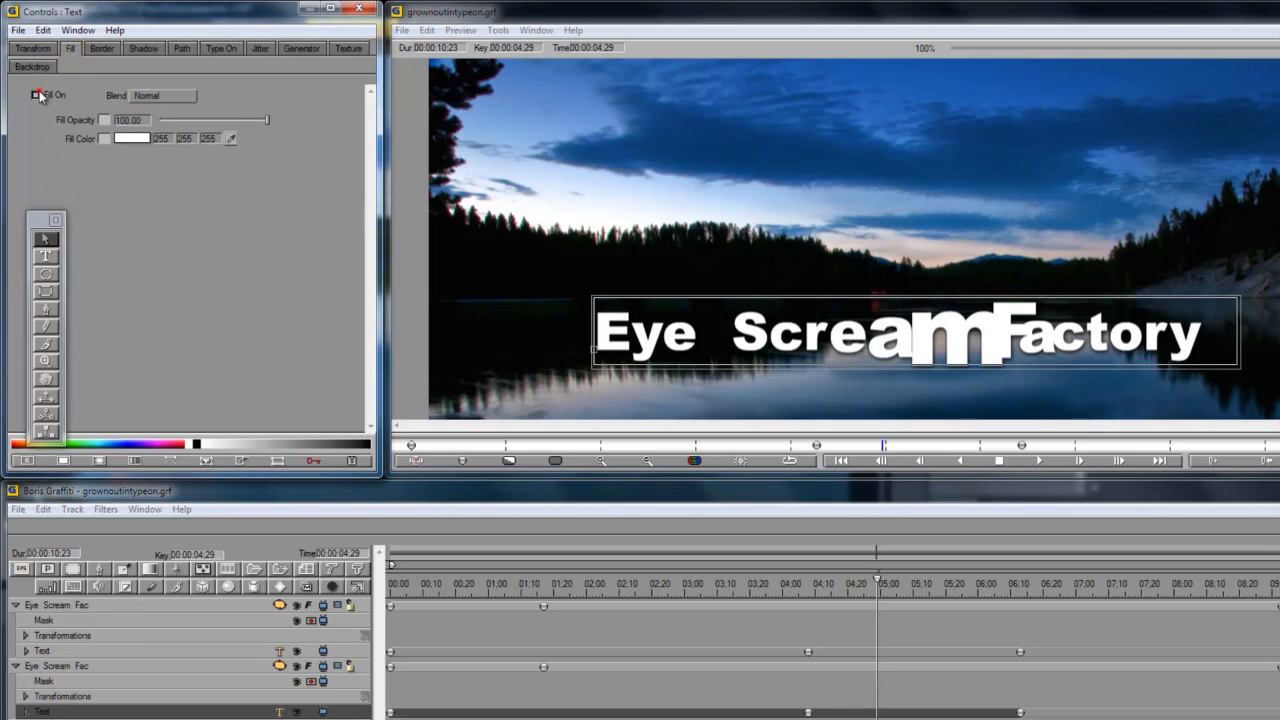
{"action": "left_click", "coordinate": [132, 139]}
{"action": "left_click", "coordinate": [300, 215]}
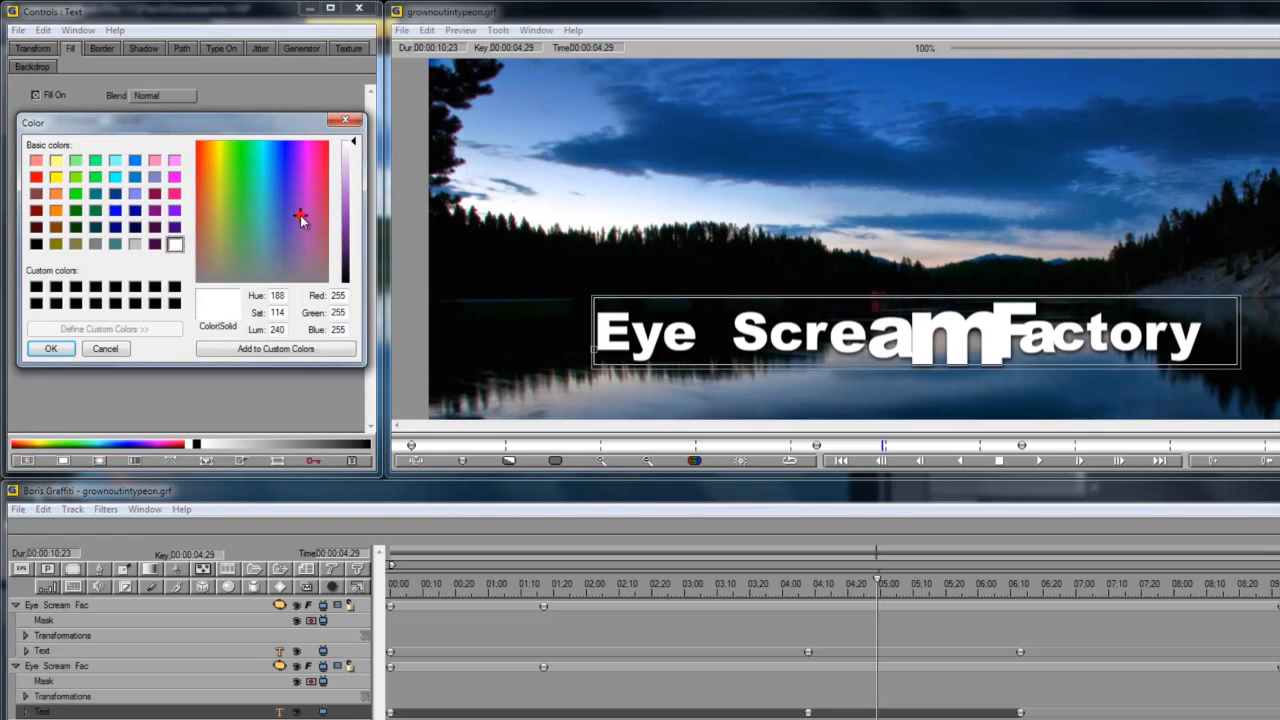
{"action": "left_click", "coordinate": [351, 190]}
{"action": "left_click", "coordinate": [51, 349]}
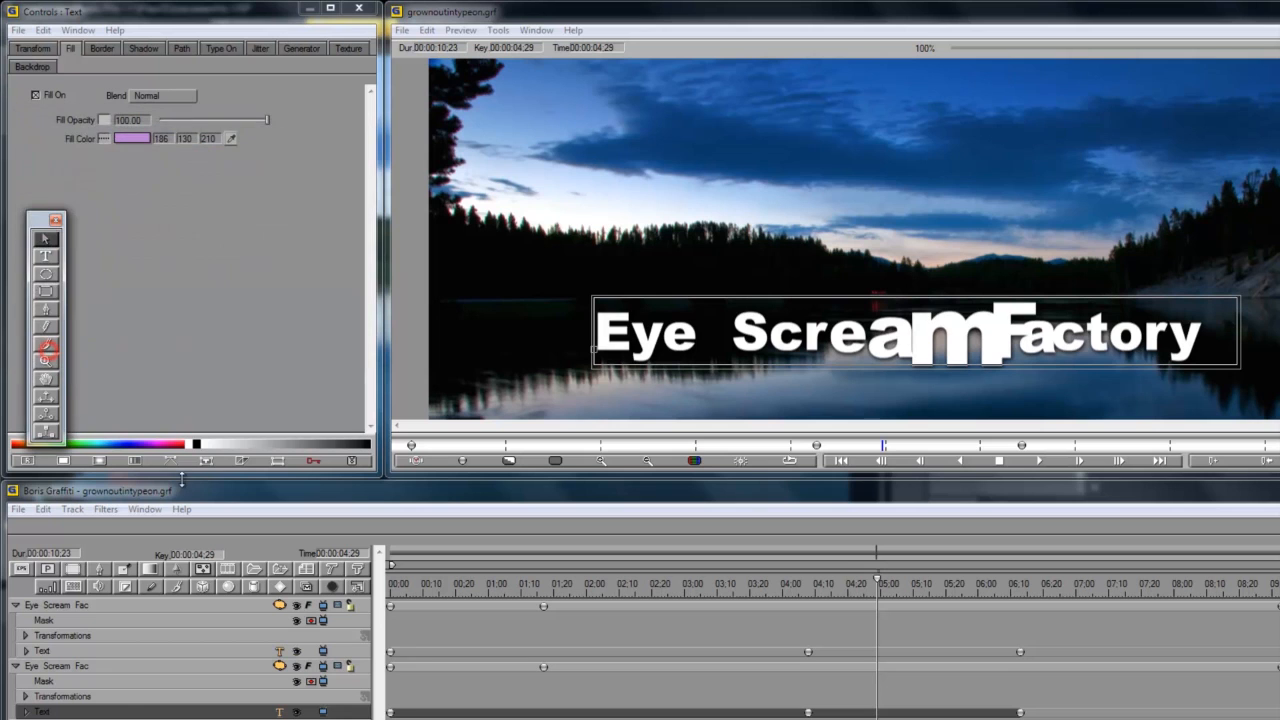
Set the type-on Fade to 0 and turn off Always Visible for the upper title's text, and apply the effect
{"action": "left_click", "coordinate": [119, 606]}
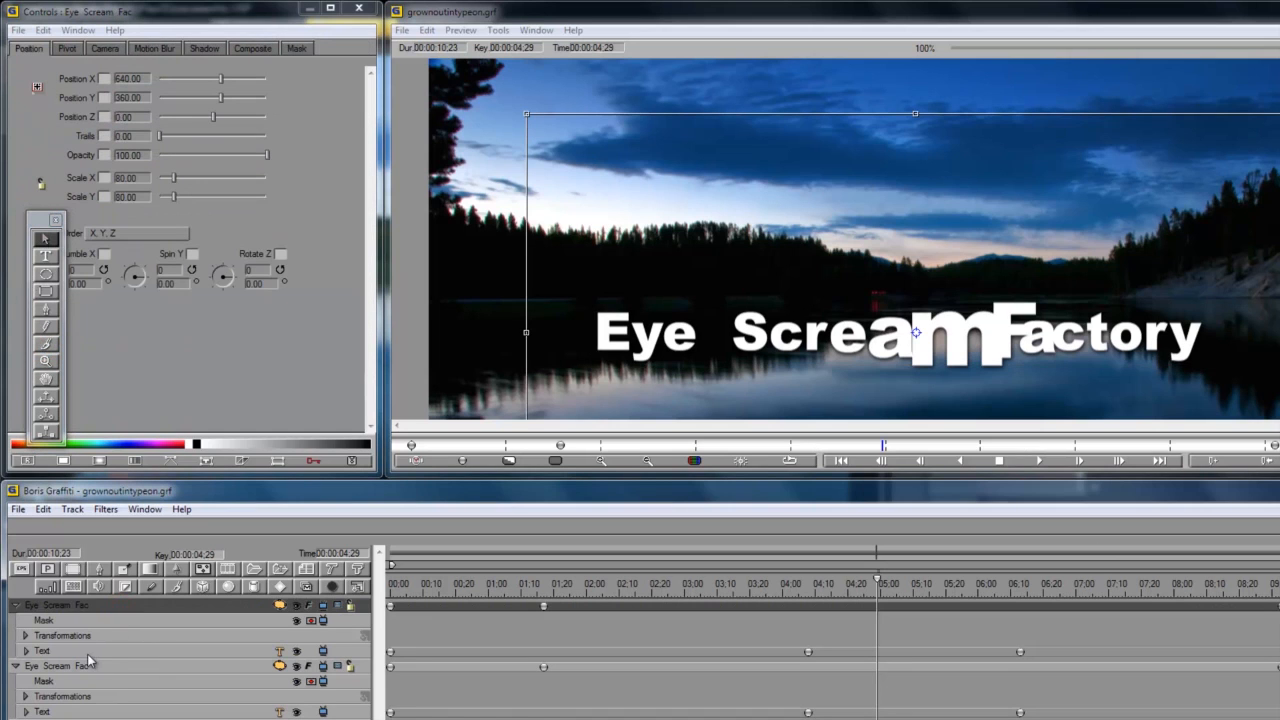
{"action": "left_click", "coordinate": [88, 653]}
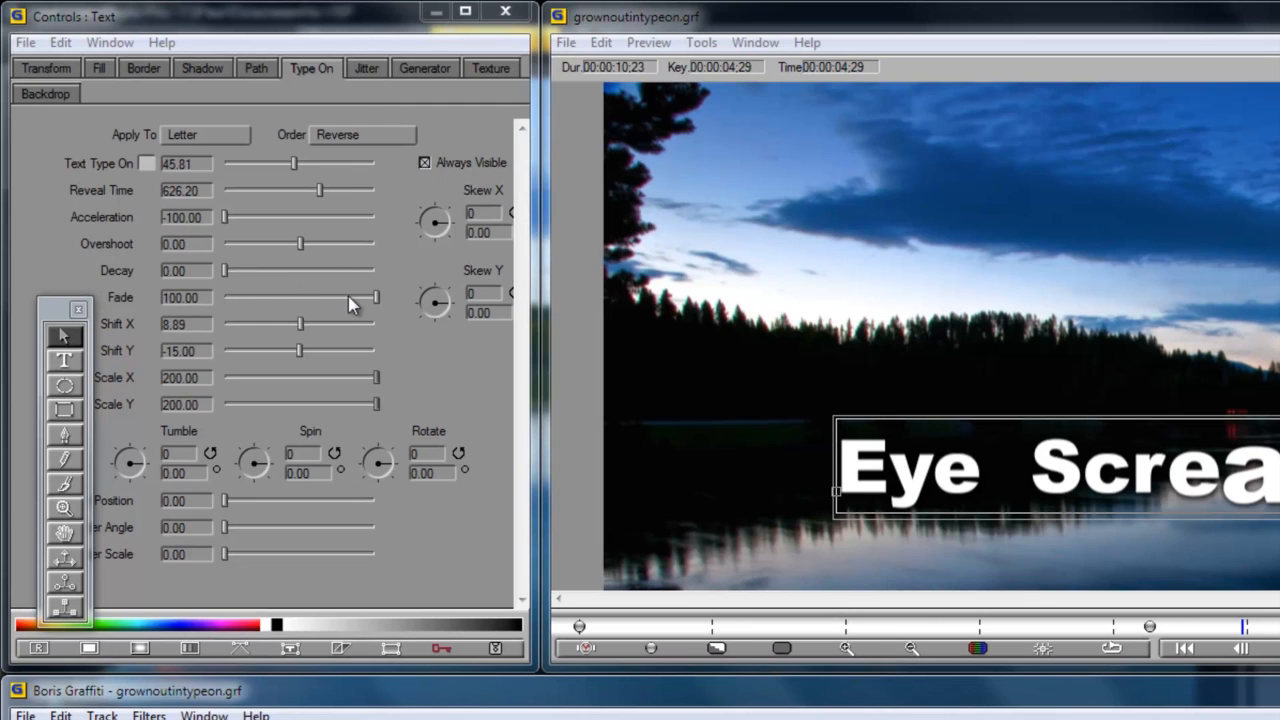
{"action": "left_click_drag", "start_coordinate": [373, 300], "coordinate": [224, 297]}
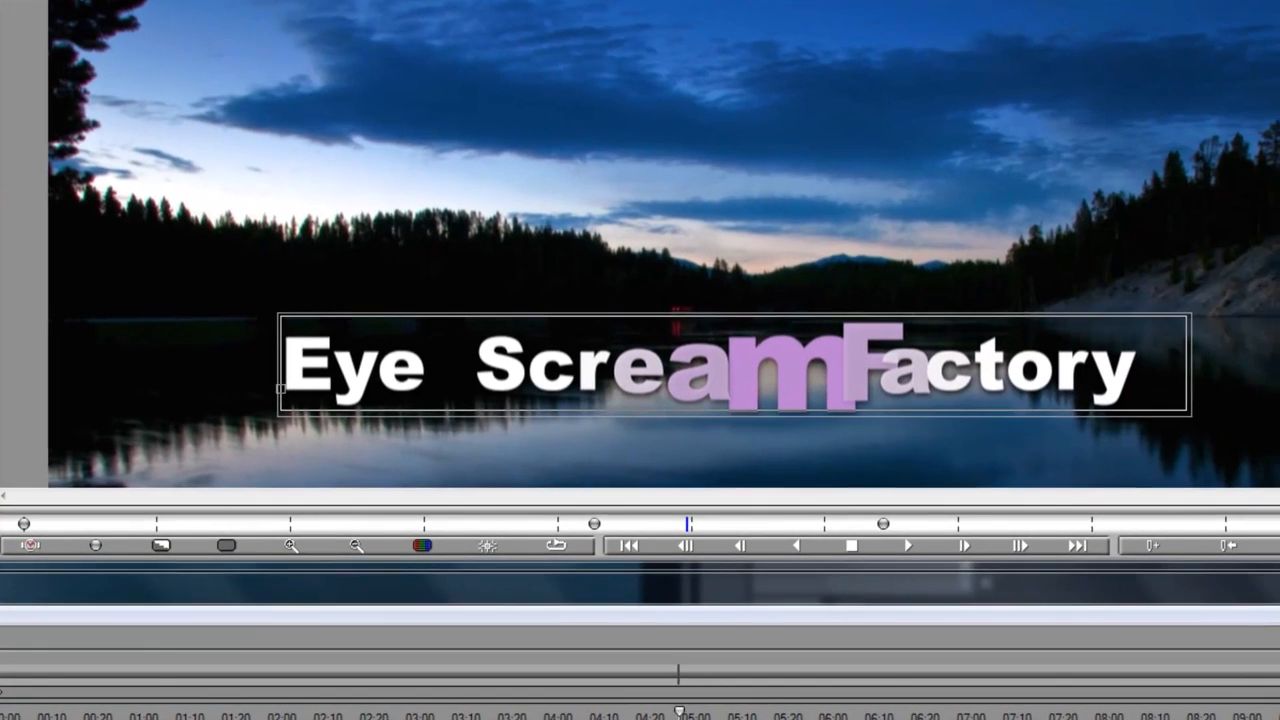
{"action": "left_click_drag", "start_coordinate": [677, 713], "coordinate": [584, 713]}
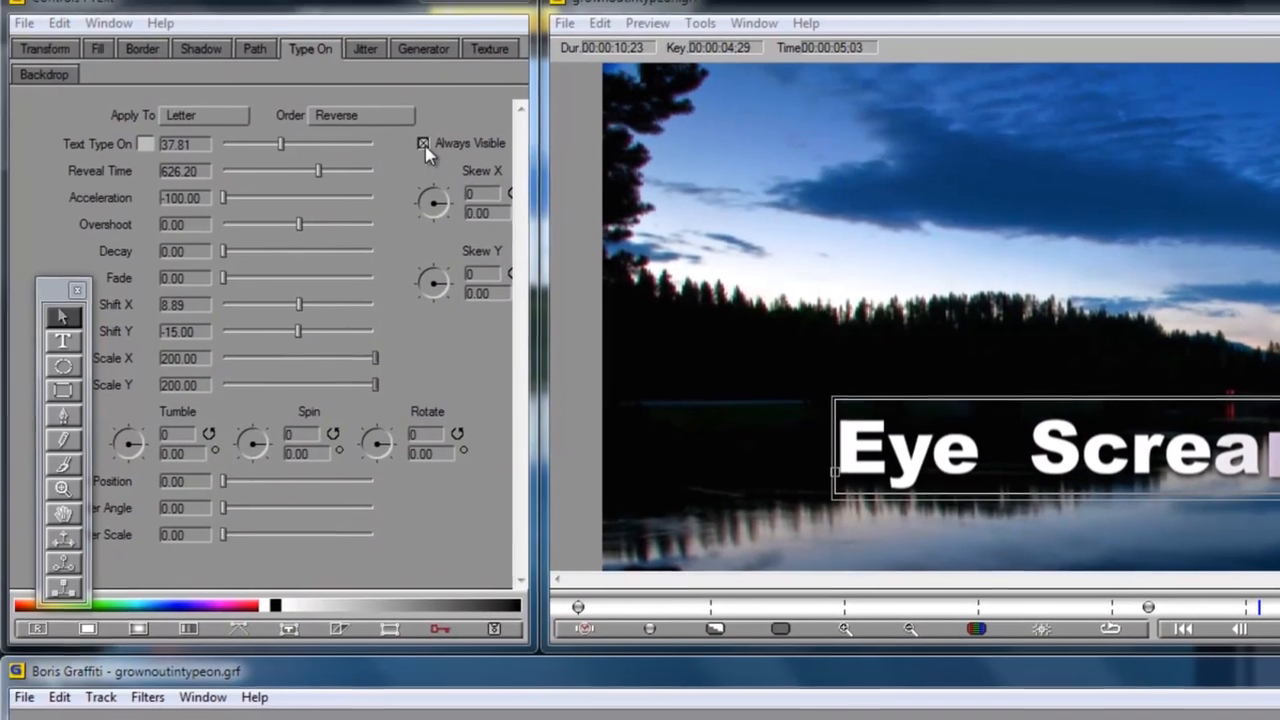
{"action": "left_click", "coordinate": [426, 146]}
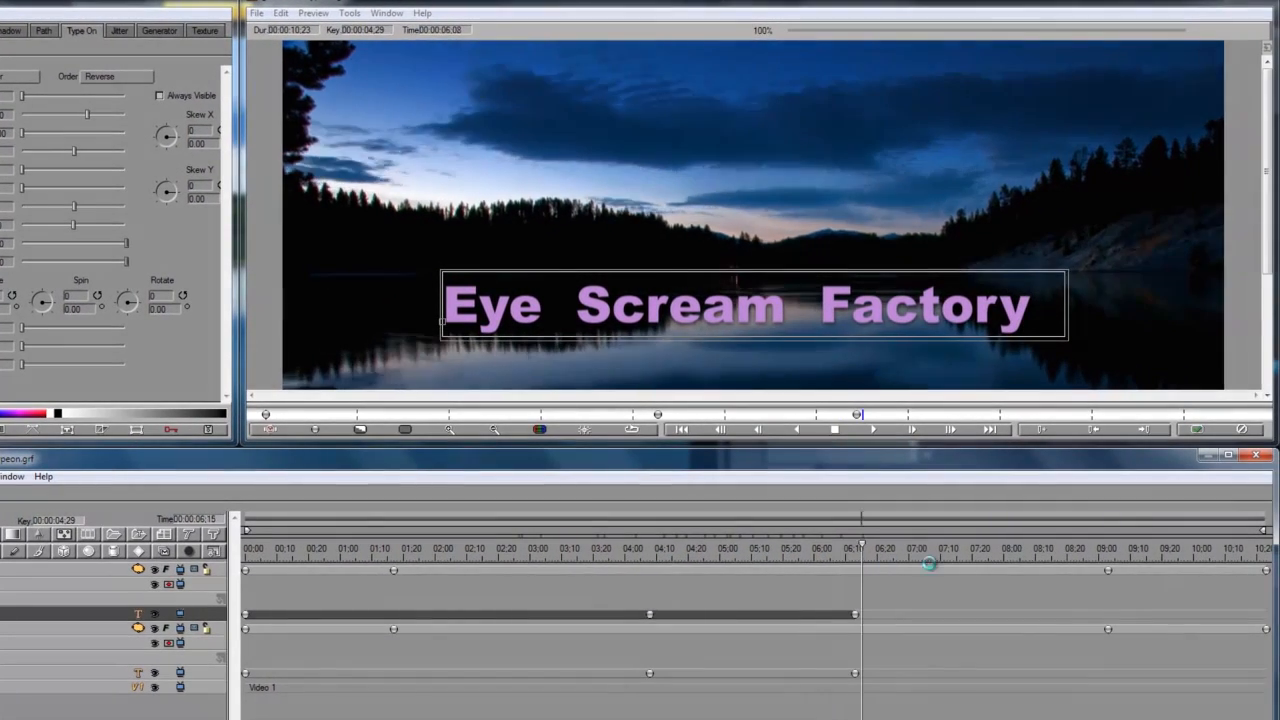
{"action": "left_click", "coordinate": [1197, 430]}
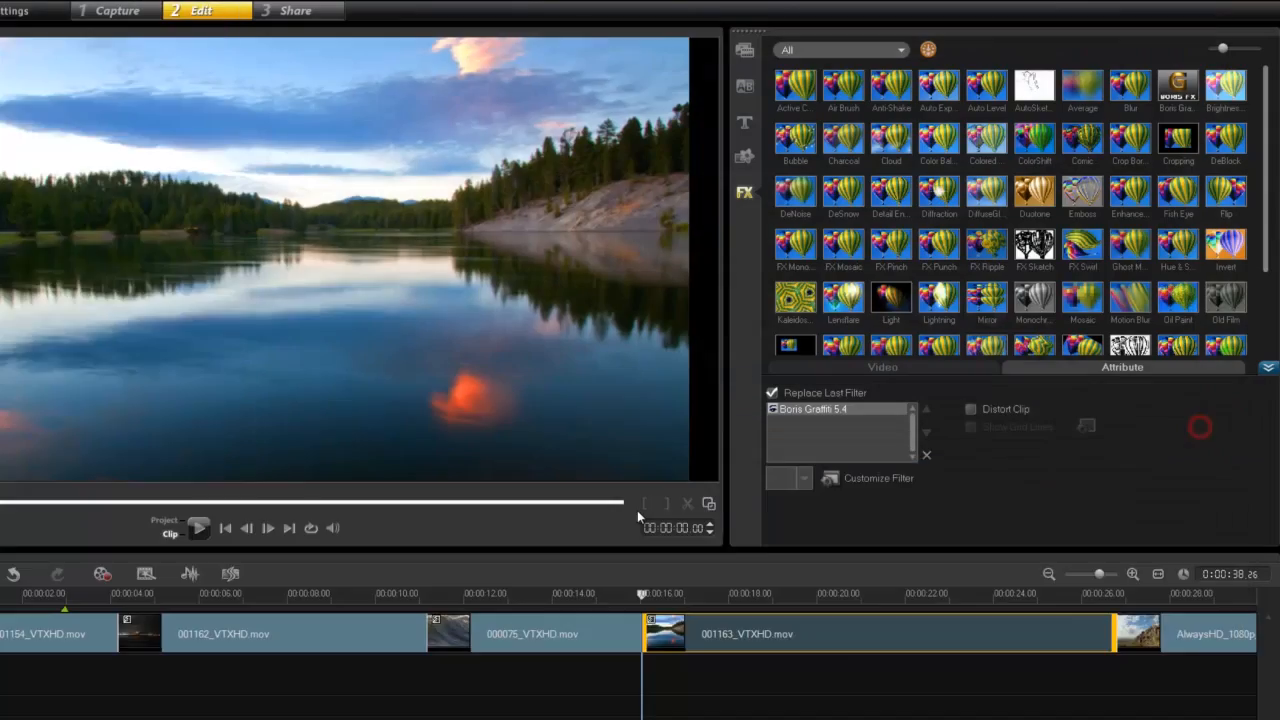
Apply the Boris Graffiti filter to the rocky hillside clip AlwaysHD_1080p_2997_TimeLapse.mov and open it for customizing
{"action": "left_click", "coordinate": [1160, 634]}
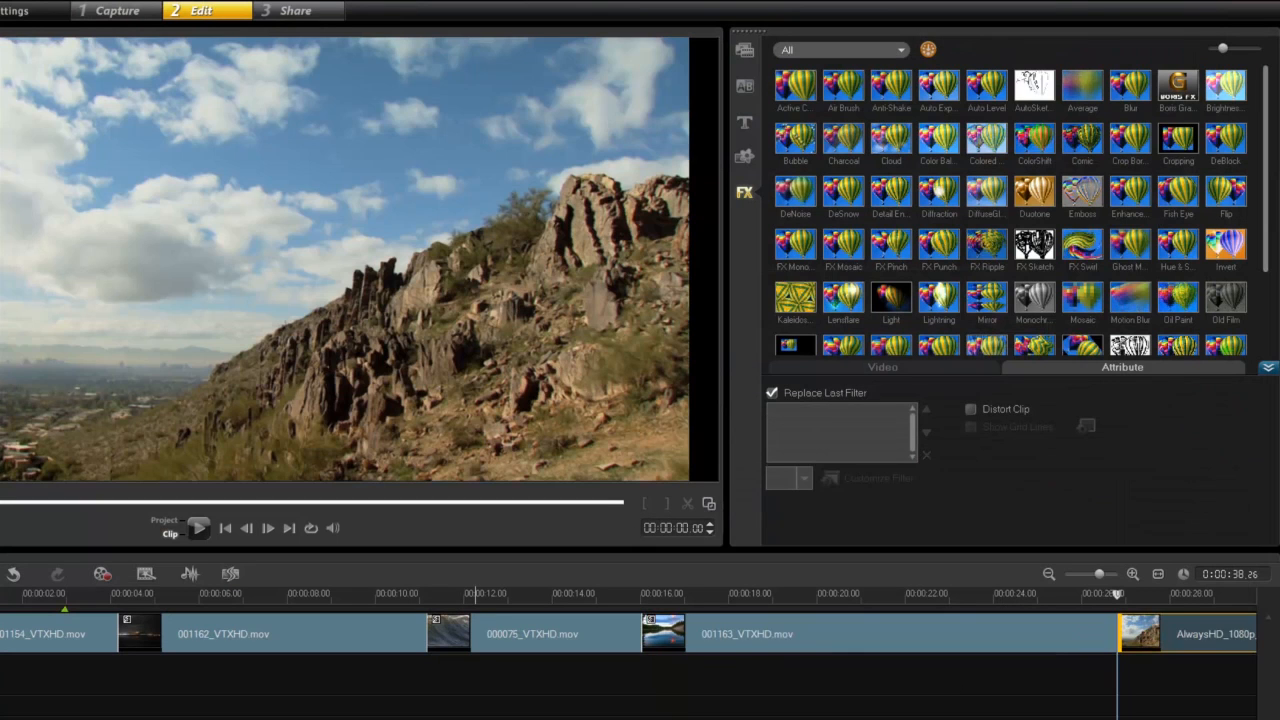
{"action": "scroll", "coordinate": [453, 650], "scroll_direction": "right", "scroll_amount": 5}
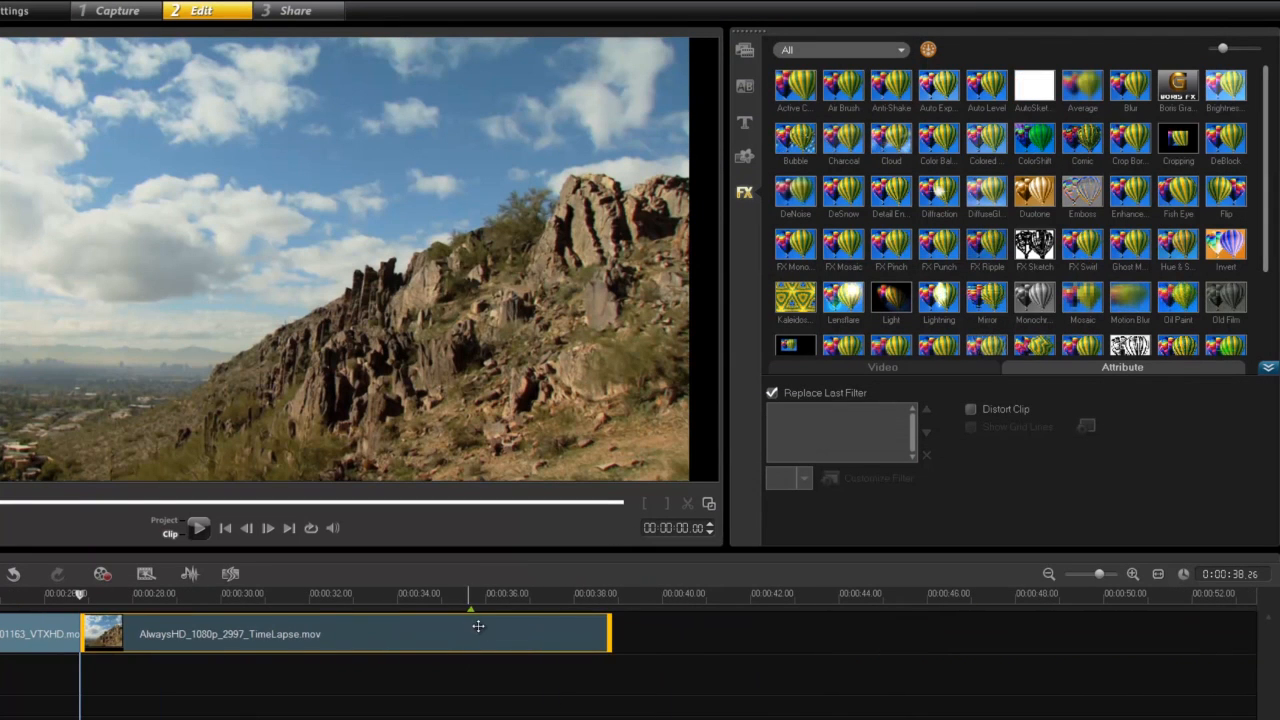
{"action": "left_click_drag", "start_coordinate": [1177, 84], "coordinate": [363, 636]}
{"action": "left_click", "coordinate": [857, 479]}
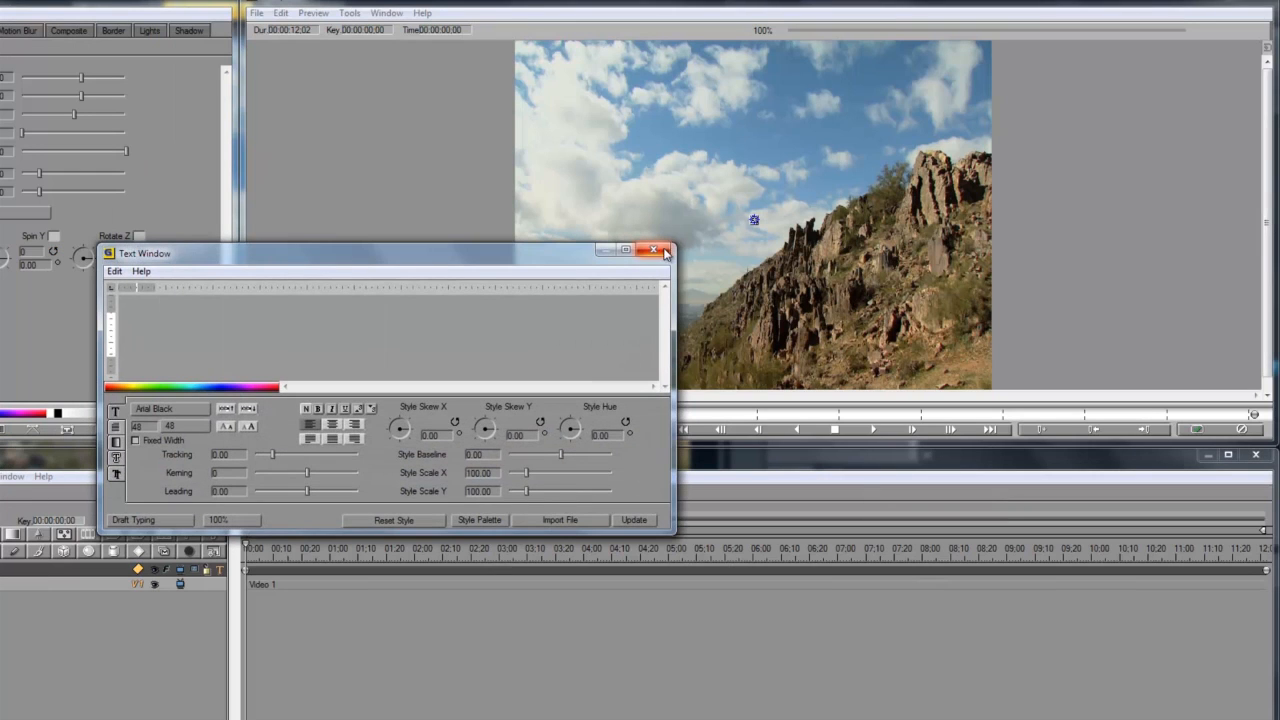
Close the blank text editor and open the Library Browser for the hillside clip's title
{"action": "left_click", "coordinate": [655, 249]}
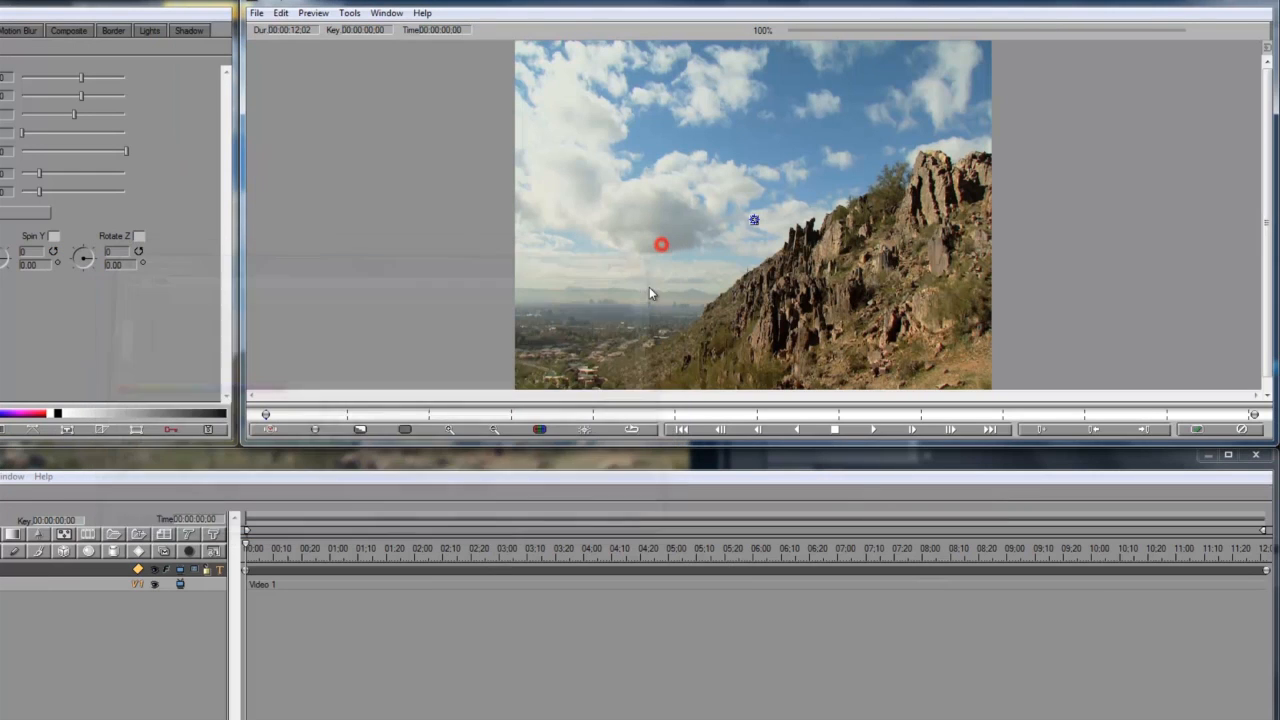
{"action": "left_click", "coordinate": [386, 13]}
{"action": "left_click", "coordinate": [300, 117]}
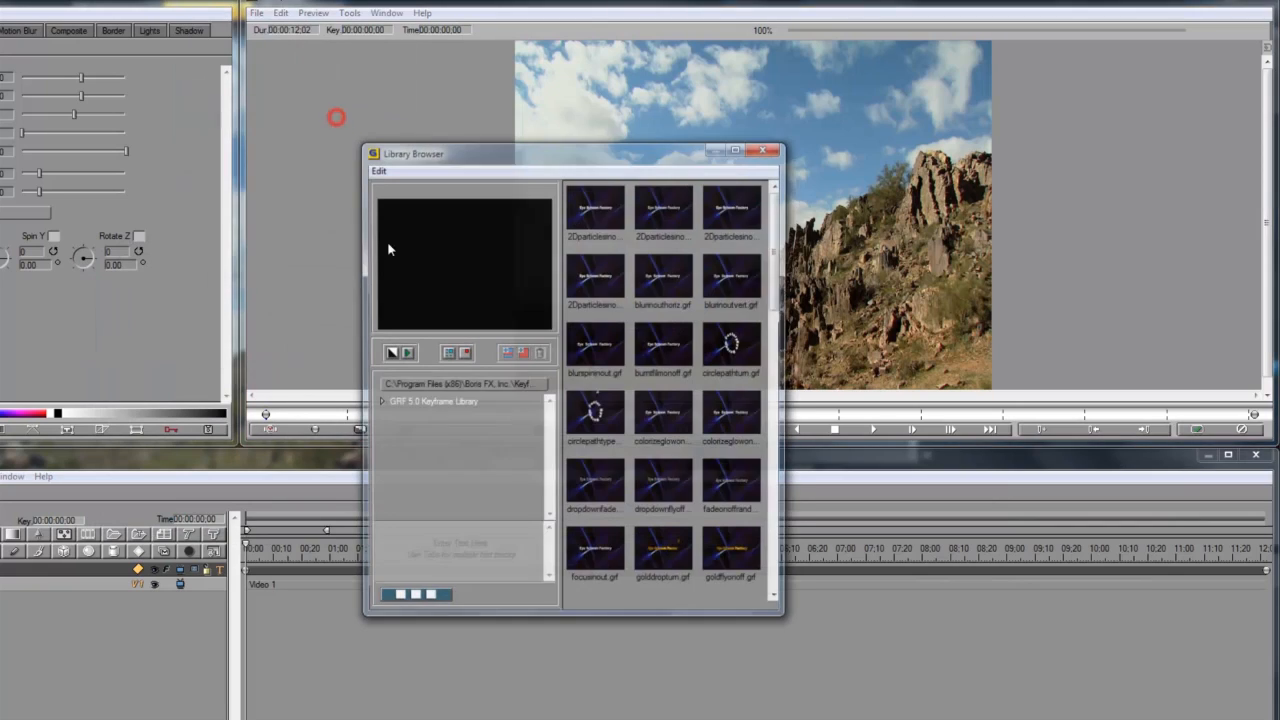
Preview the library's animated title presets, from circlepathturn.grf and circlepathtypeon.grf through the gold text styles
{"action": "left_click", "coordinate": [733, 345]}
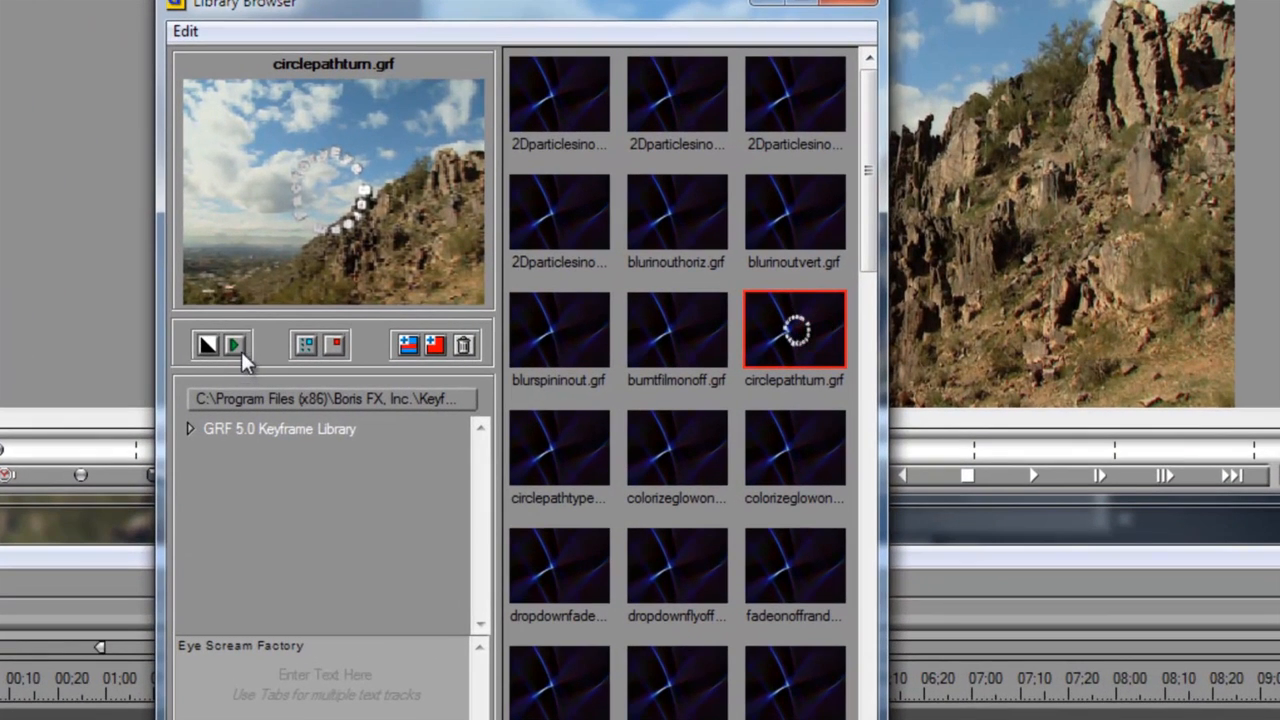
{"action": "left_click", "coordinate": [405, 353]}
{"action": "left_click", "coordinate": [569, 450]}
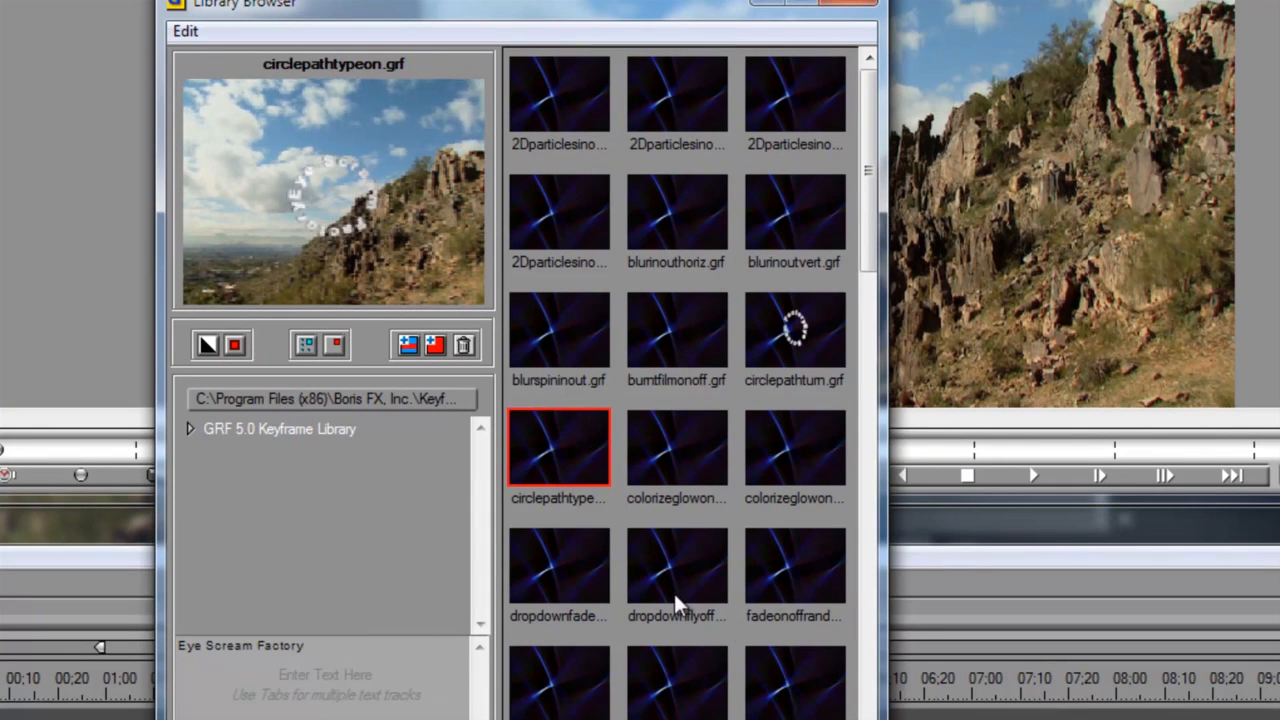
{"action": "key", "text": "Right"}
{"action": "key", "text": "Right"}
{"action": "key", "text": "Right"}
{"action": "key", "text": "Right"}
{"action": "key", "text": "Right"}
{"action": "key", "text": "Right"}
{"action": "key", "text": "Right"}
{"action": "key", "text": "Right"}
{"action": "key", "text": "Right"}
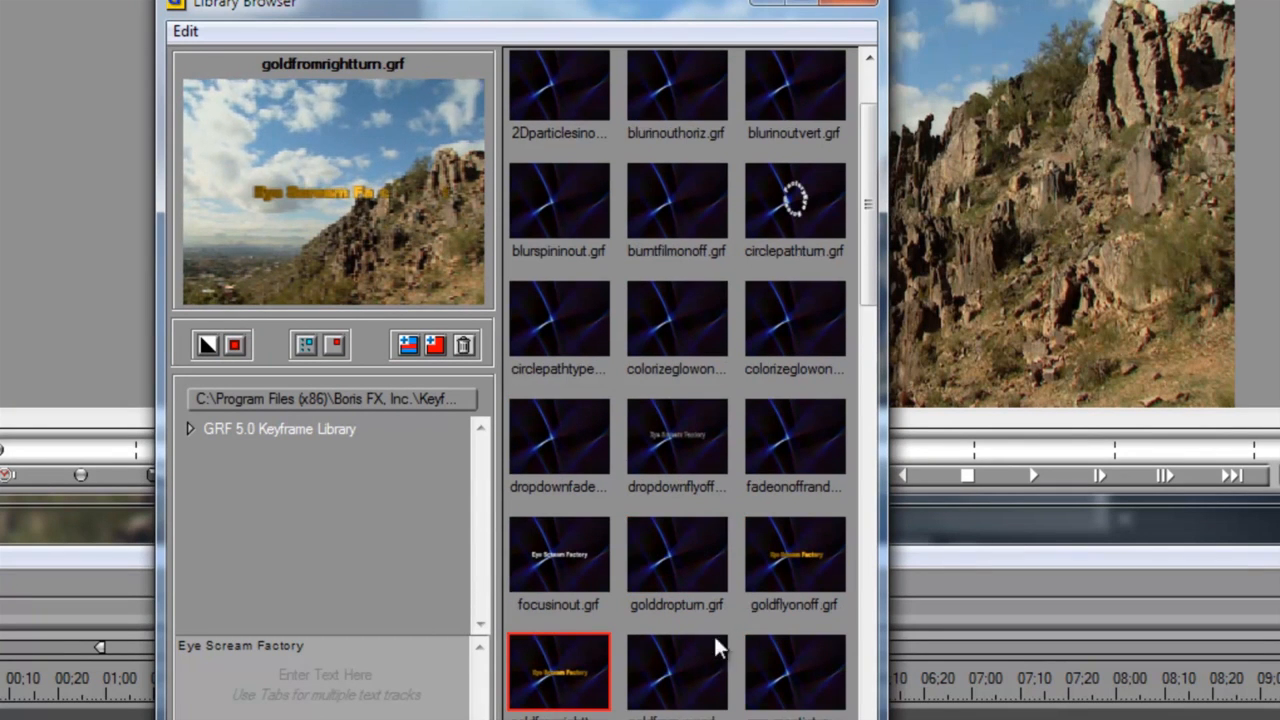
{"action": "left_click", "coordinate": [686, 564]}
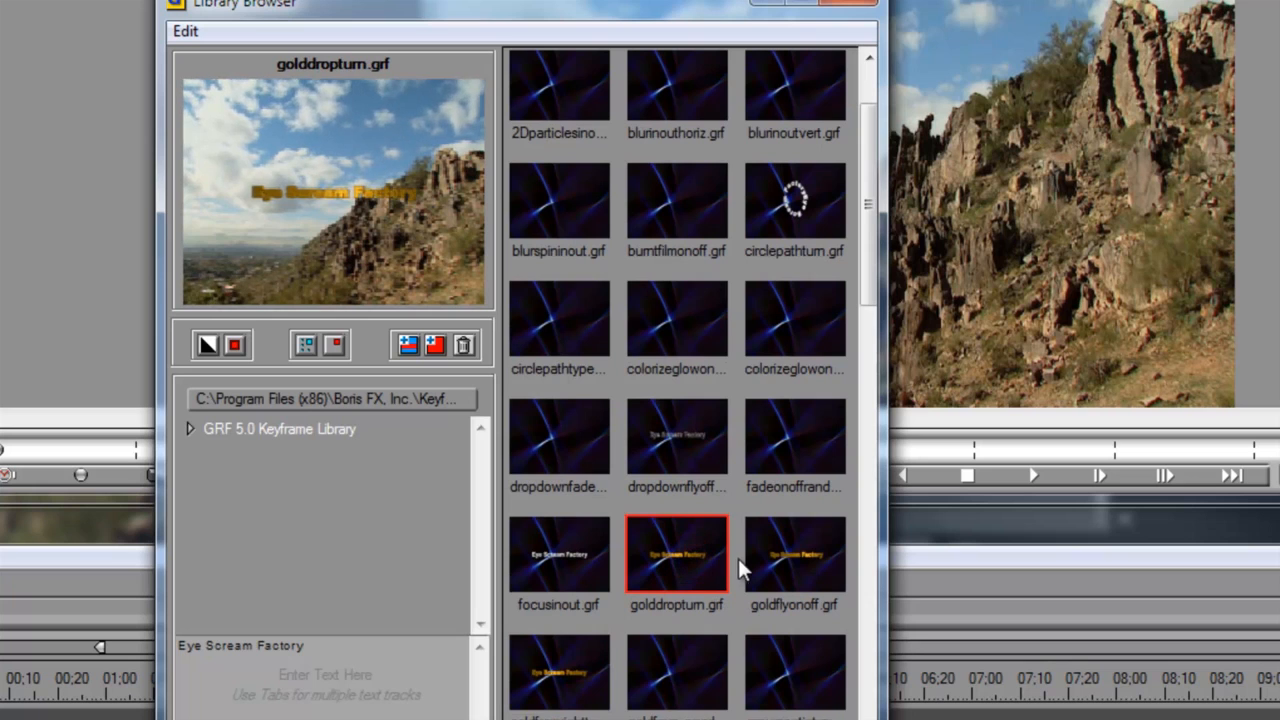
{"action": "left_click", "coordinate": [814, 549]}
{"action": "left_click", "coordinate": [568, 664]}
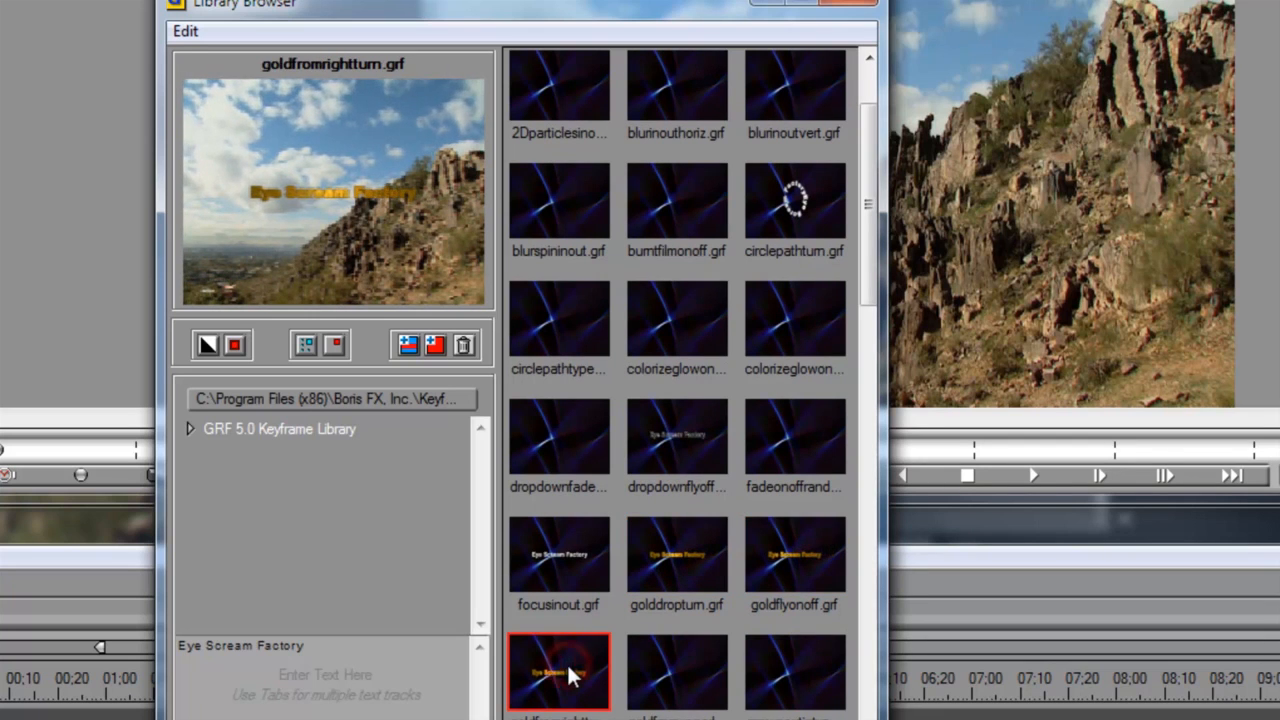
Load the goldflyonoff.grf preset without saving the current effect settings and scrub its animation to 00:00:10:24
{"action": "left_click", "coordinate": [813, 572]}
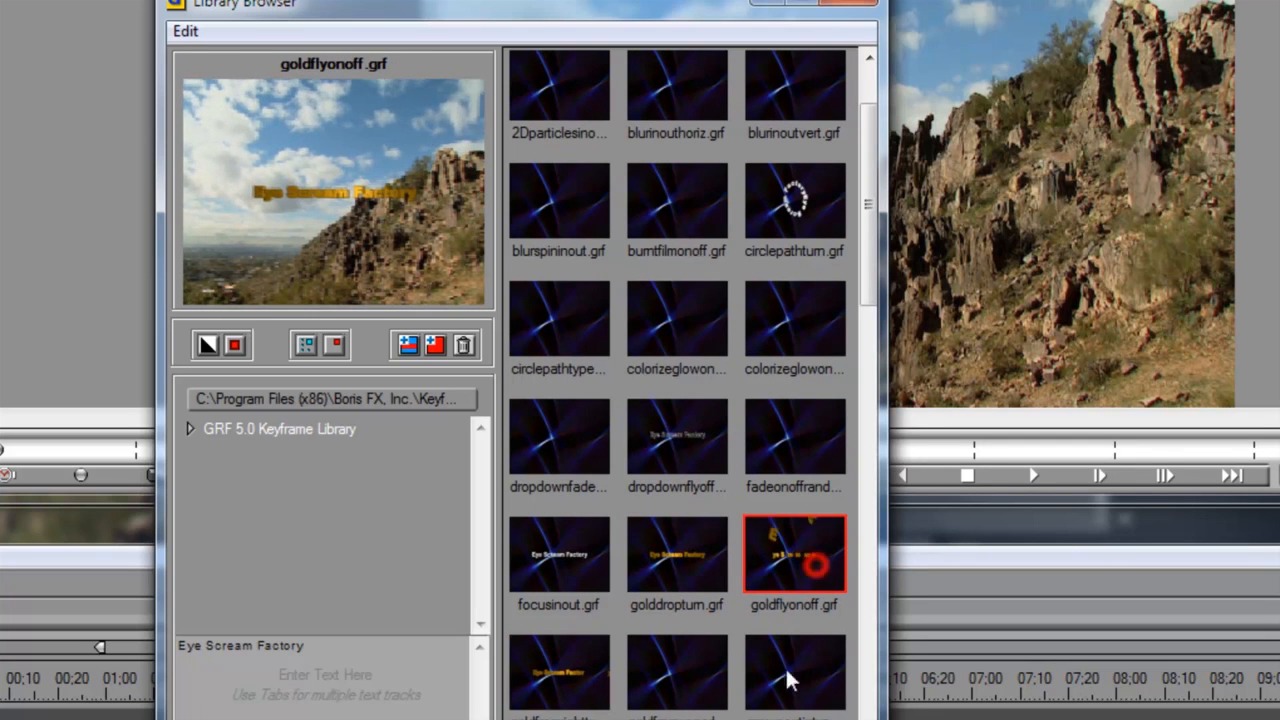
{"action": "double_click", "coordinate": [779, 569]}
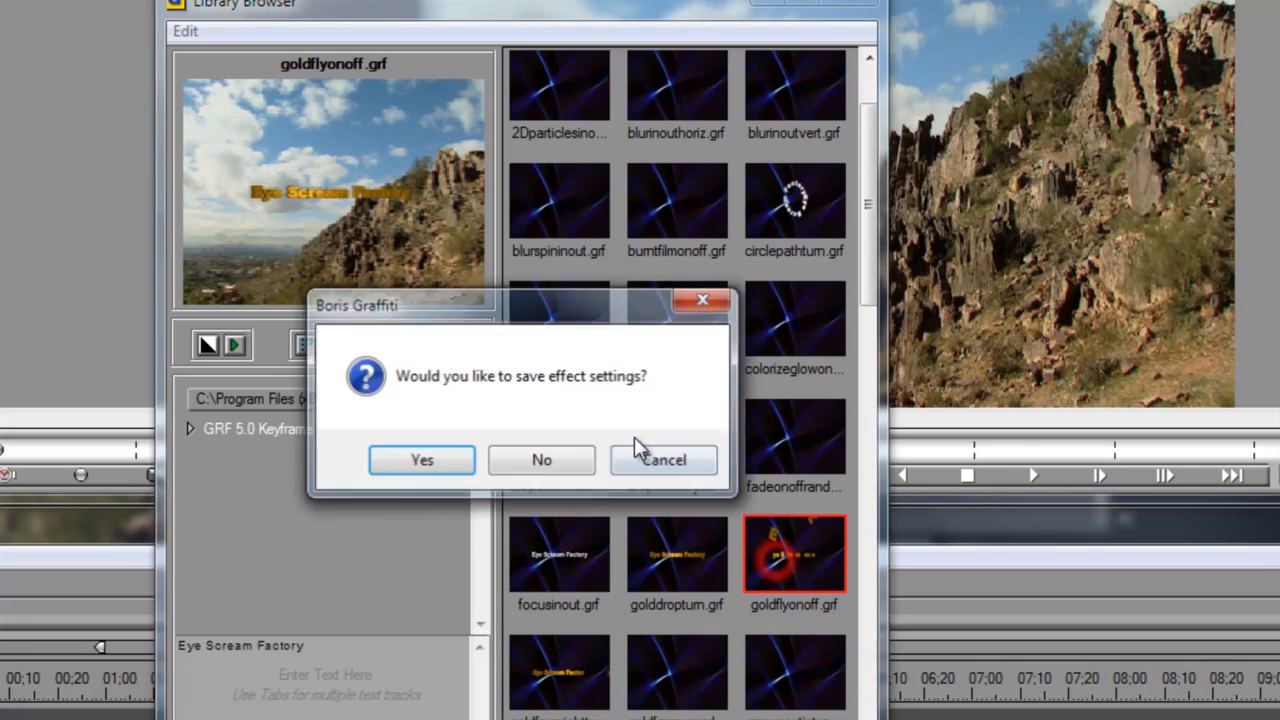
{"action": "left_click", "coordinate": [555, 462]}
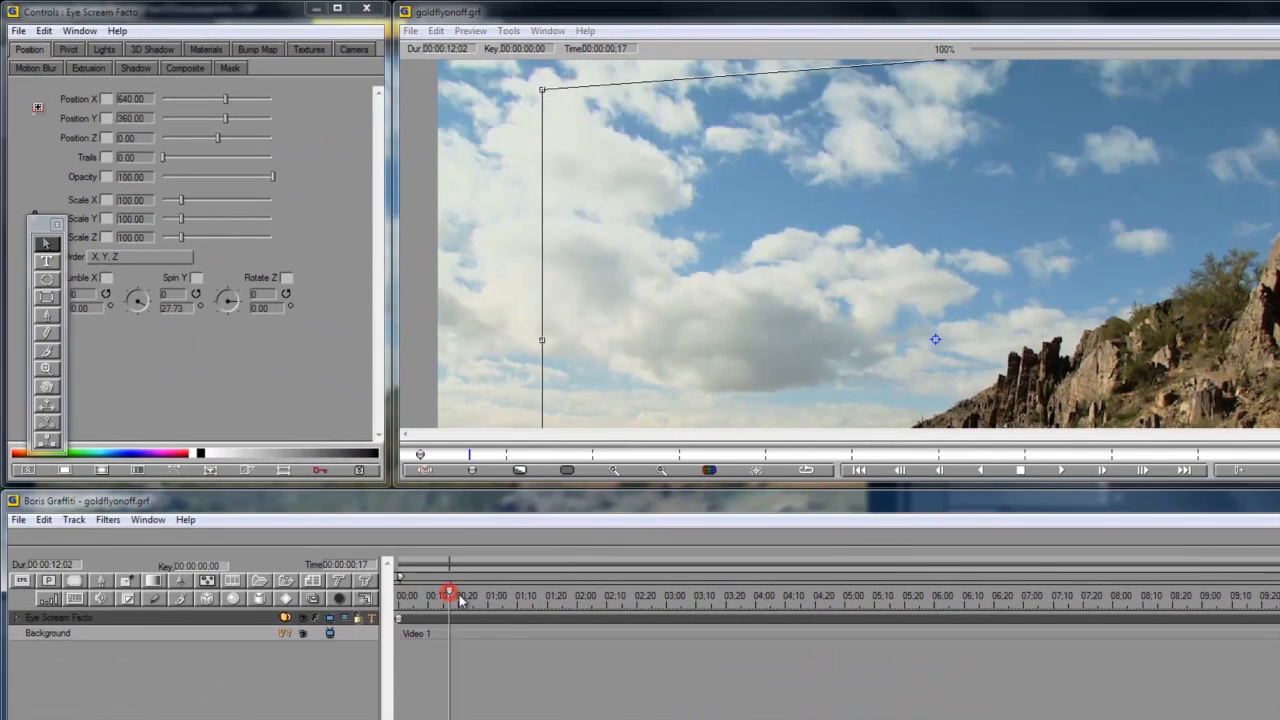
{"action": "left_click_drag", "start_coordinate": [460, 598], "coordinate": [1211, 582]}
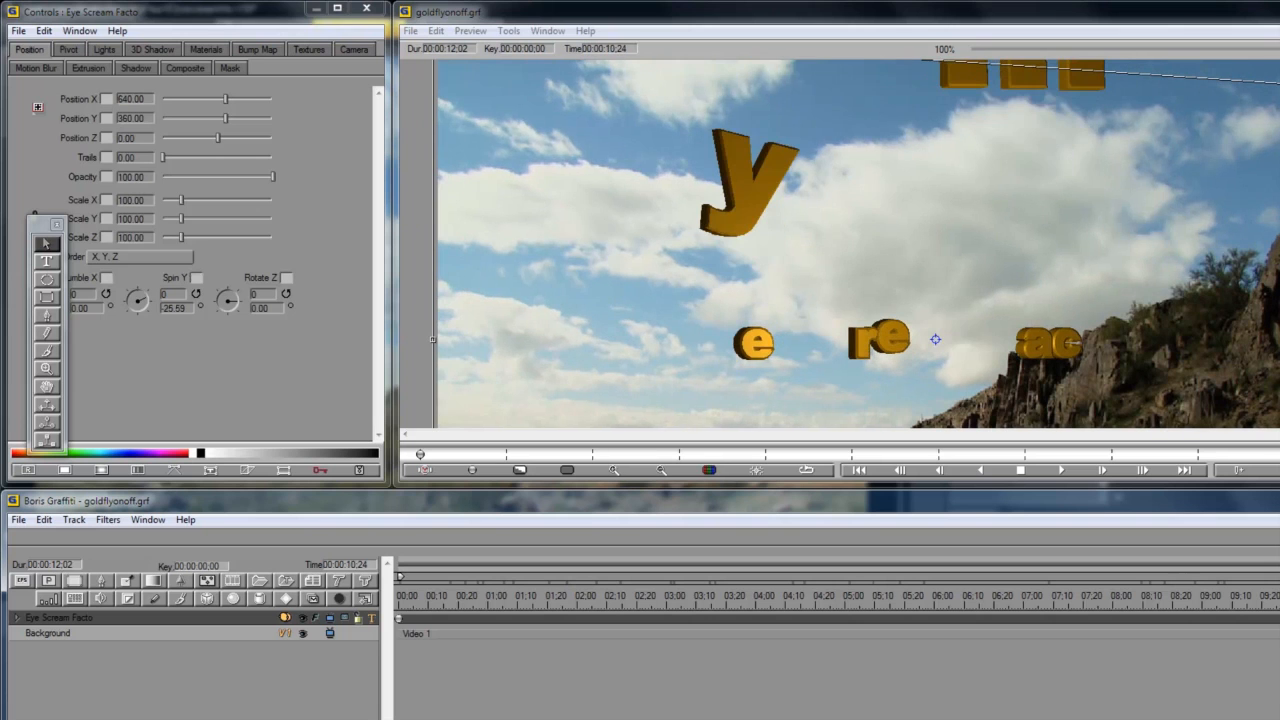
Give the gold title a Convex bevel with a bevel amount of 0.10 and an extrusion of 1.06
{"action": "left_click", "coordinate": [97, 618]}
{"action": "left_click", "coordinate": [100, 68]}
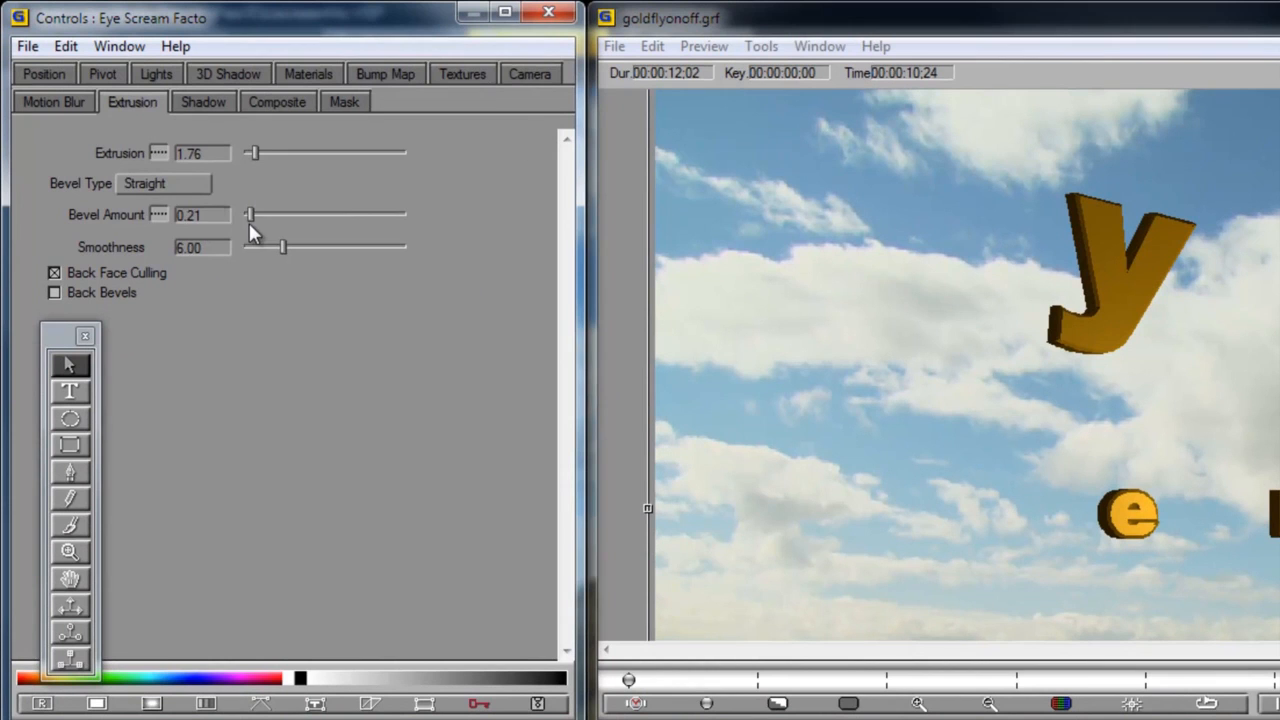
{"action": "left_click", "coordinate": [168, 185]}
{"action": "left_click", "coordinate": [171, 212]}
{"action": "key", "text": "Return"}
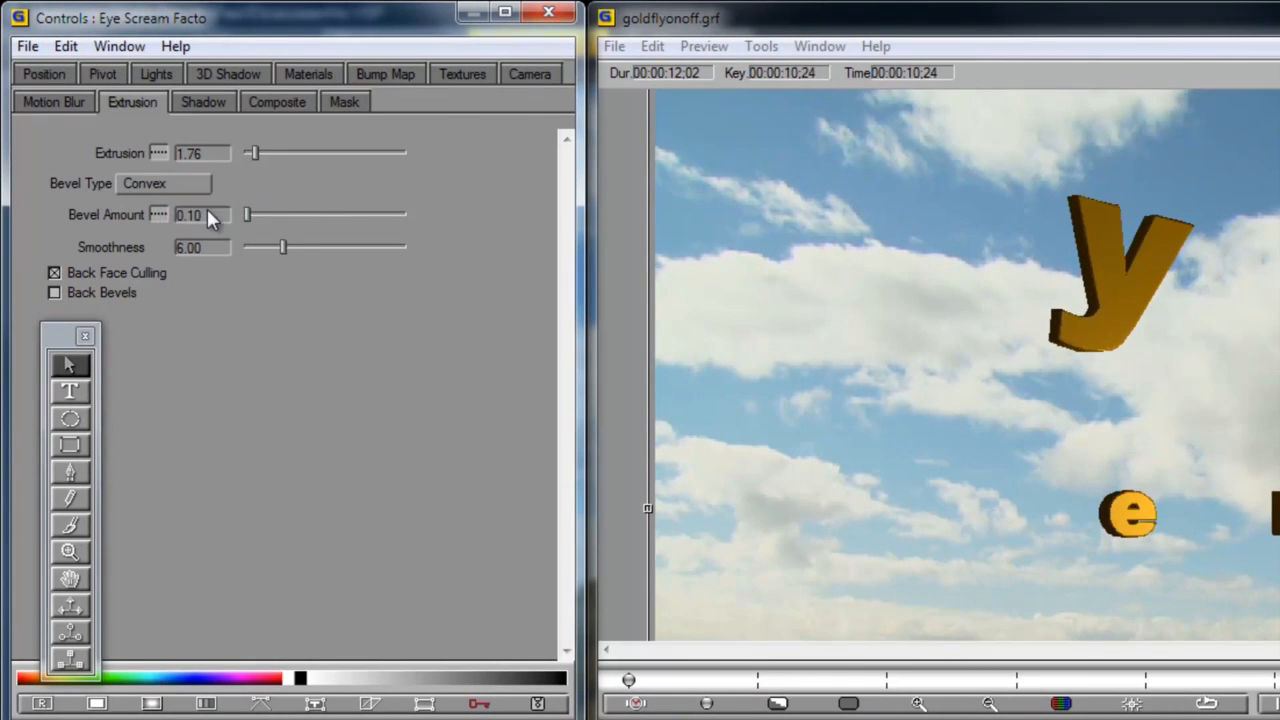
{"action": "left_click_drag", "start_coordinate": [251, 150], "coordinate": [248, 151]}
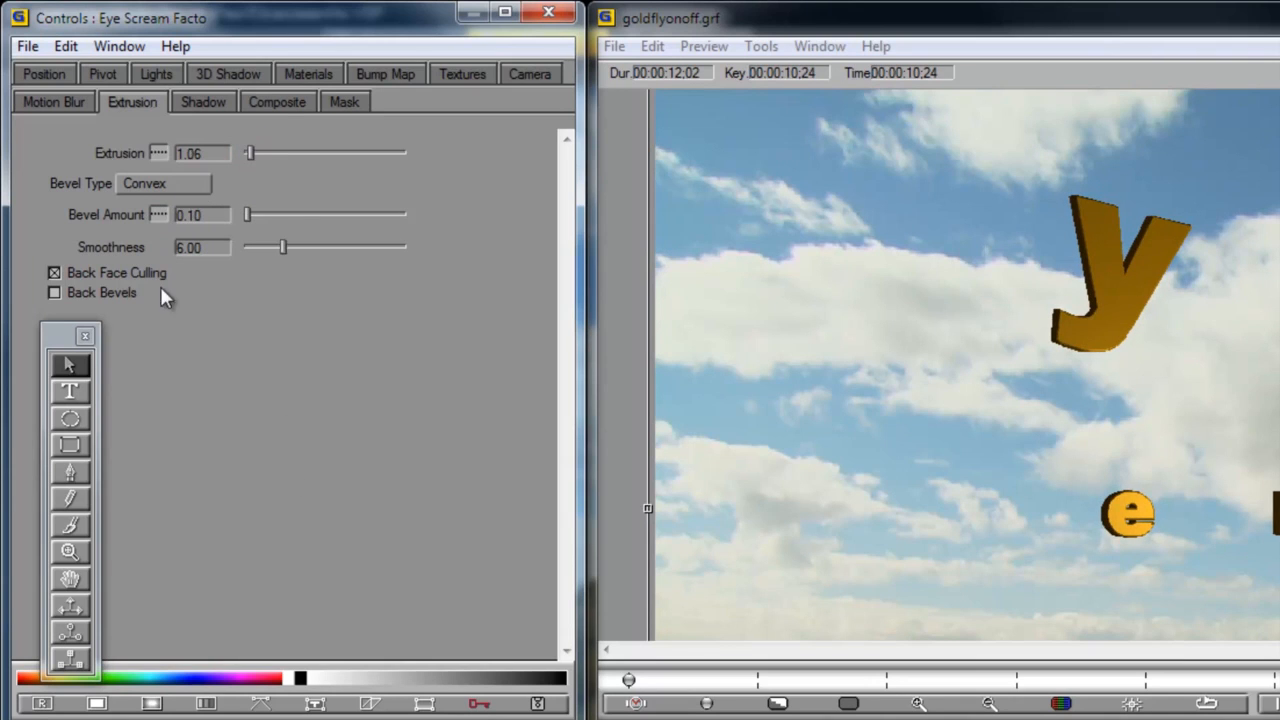
Set the gold title's material face count to 1 and check the text at 00:00:06:27
{"action": "left_click", "coordinate": [307, 75]}
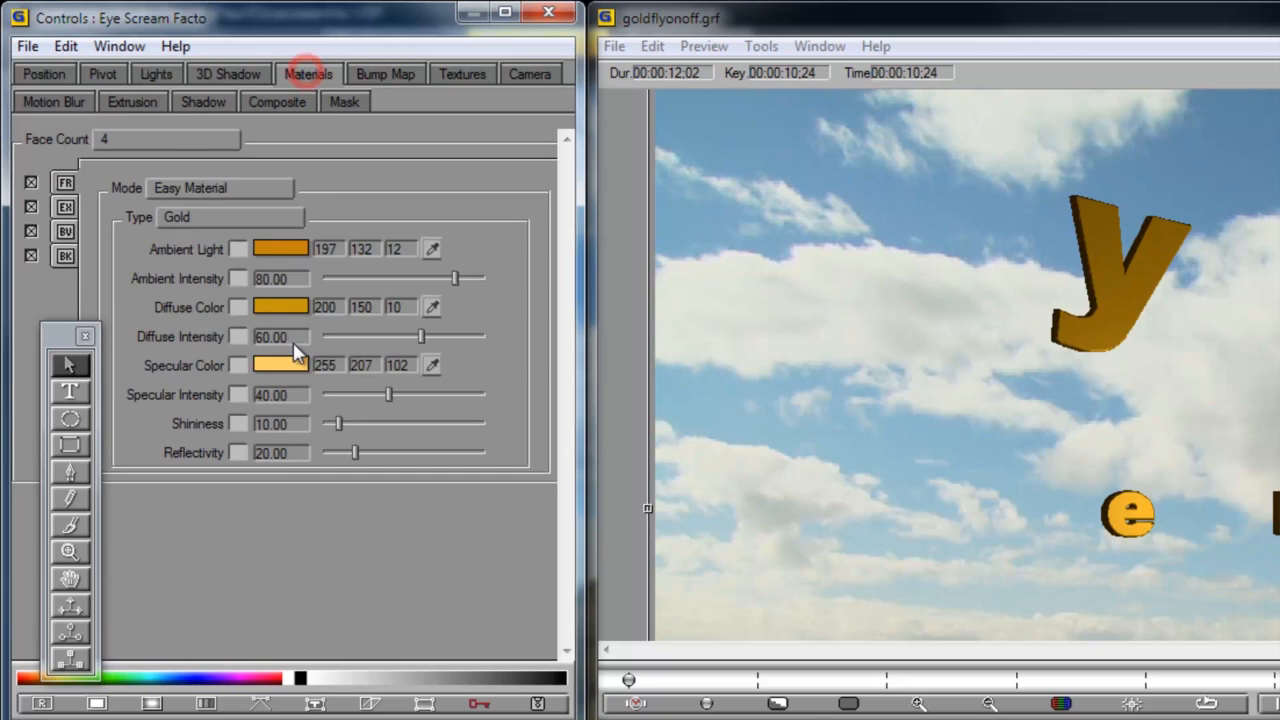
{"action": "left_click", "coordinate": [135, 143]}
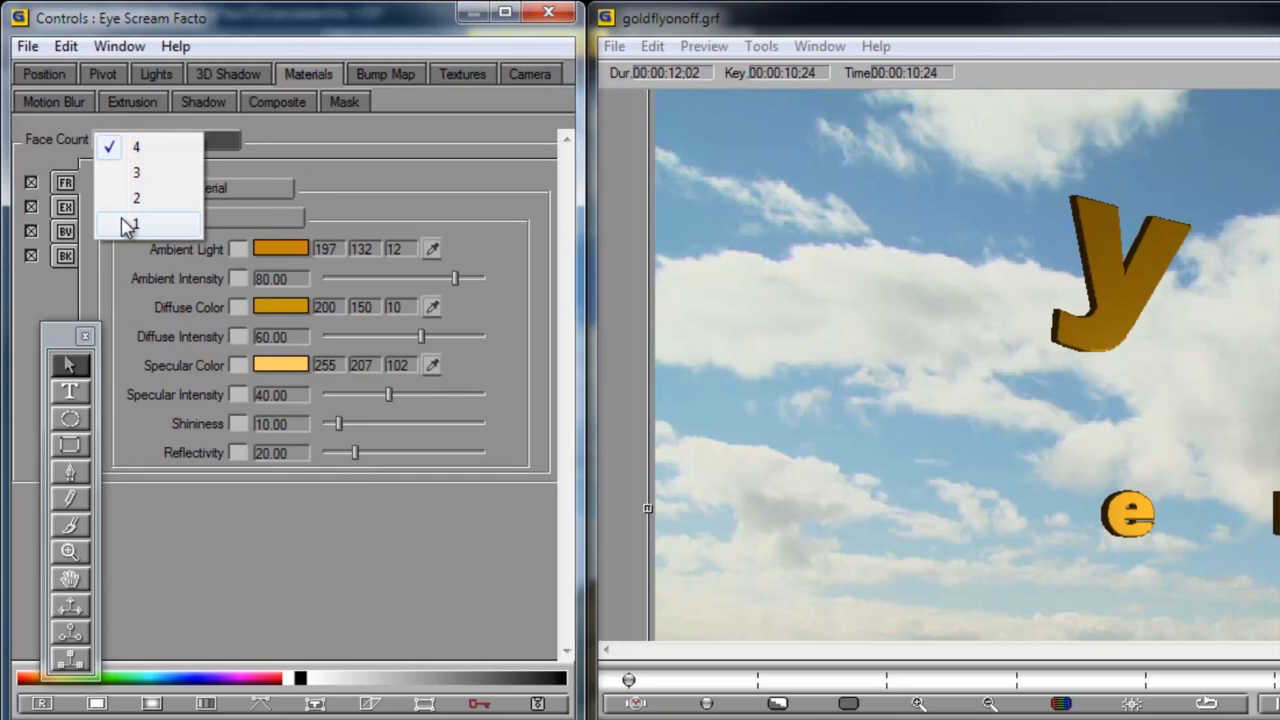
{"action": "left_click", "coordinate": [127, 226]}
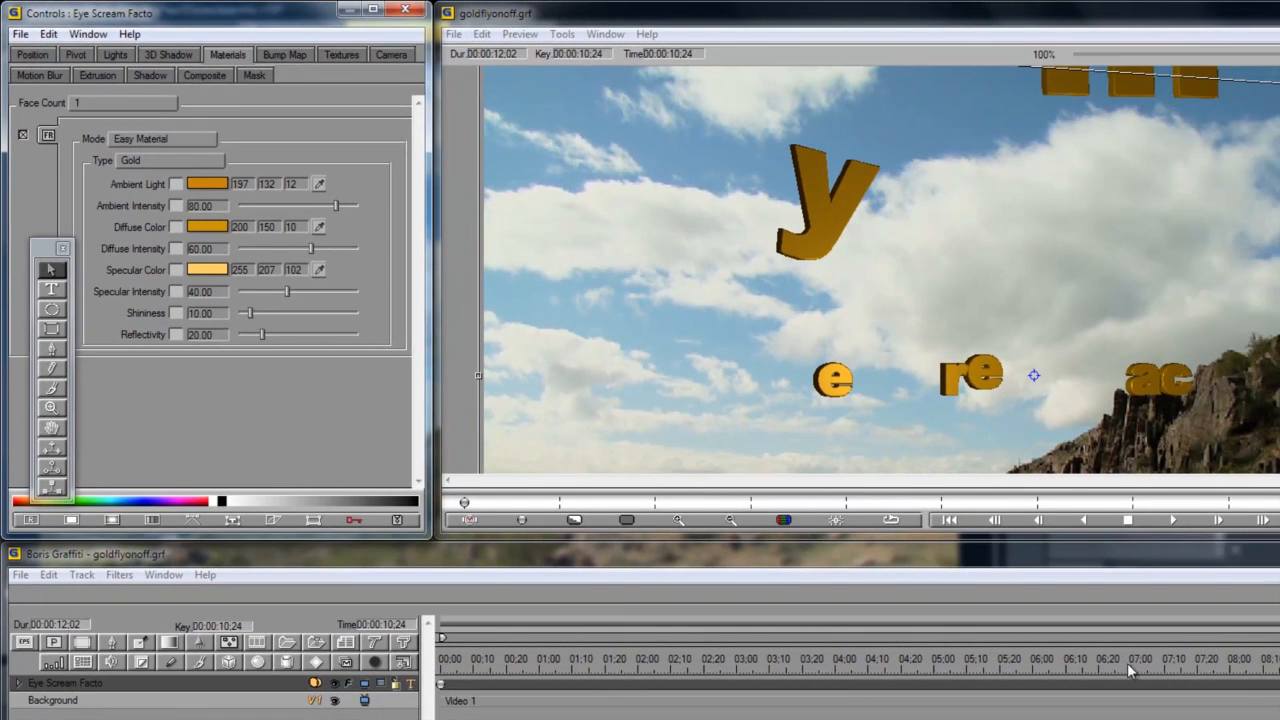
{"action": "left_click", "coordinate": [1123, 665]}
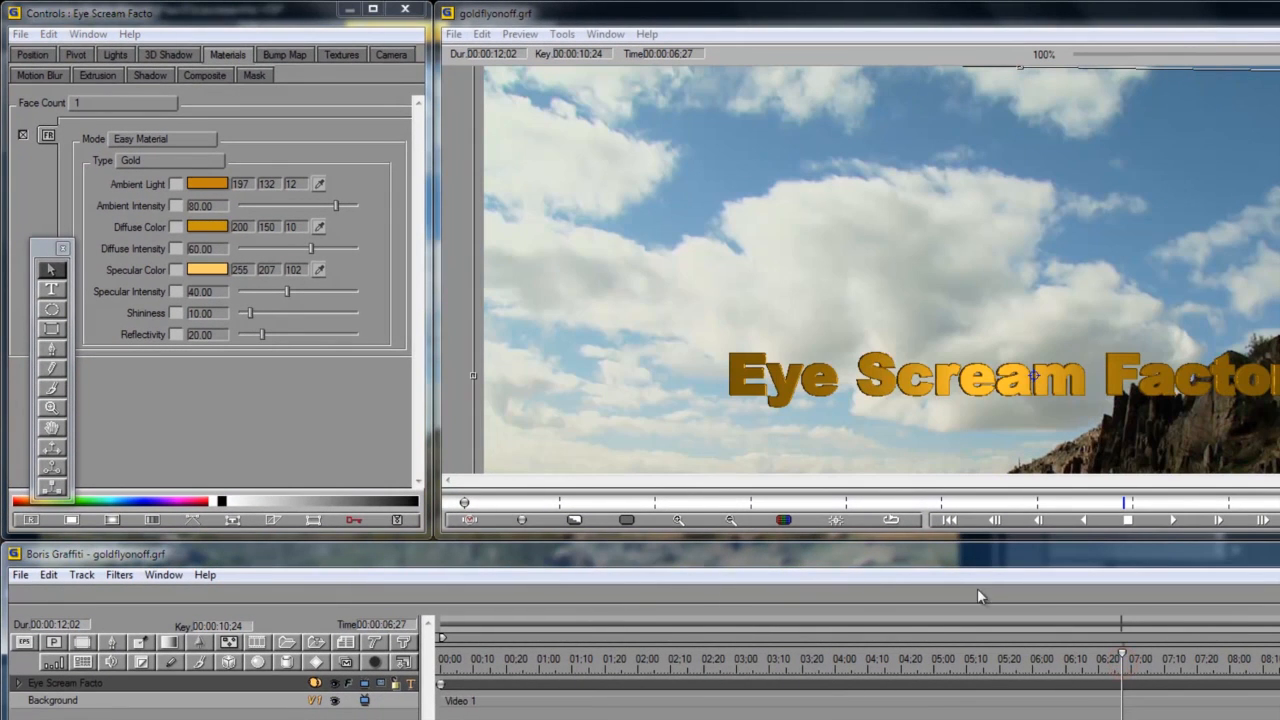
Set the gold title's material reflectivity to 92.25 at 00:00:06:27 and scrub the animation to 00:00:09:16
{"action": "left_click_drag", "start_coordinate": [273, 337], "coordinate": [333, 337]}
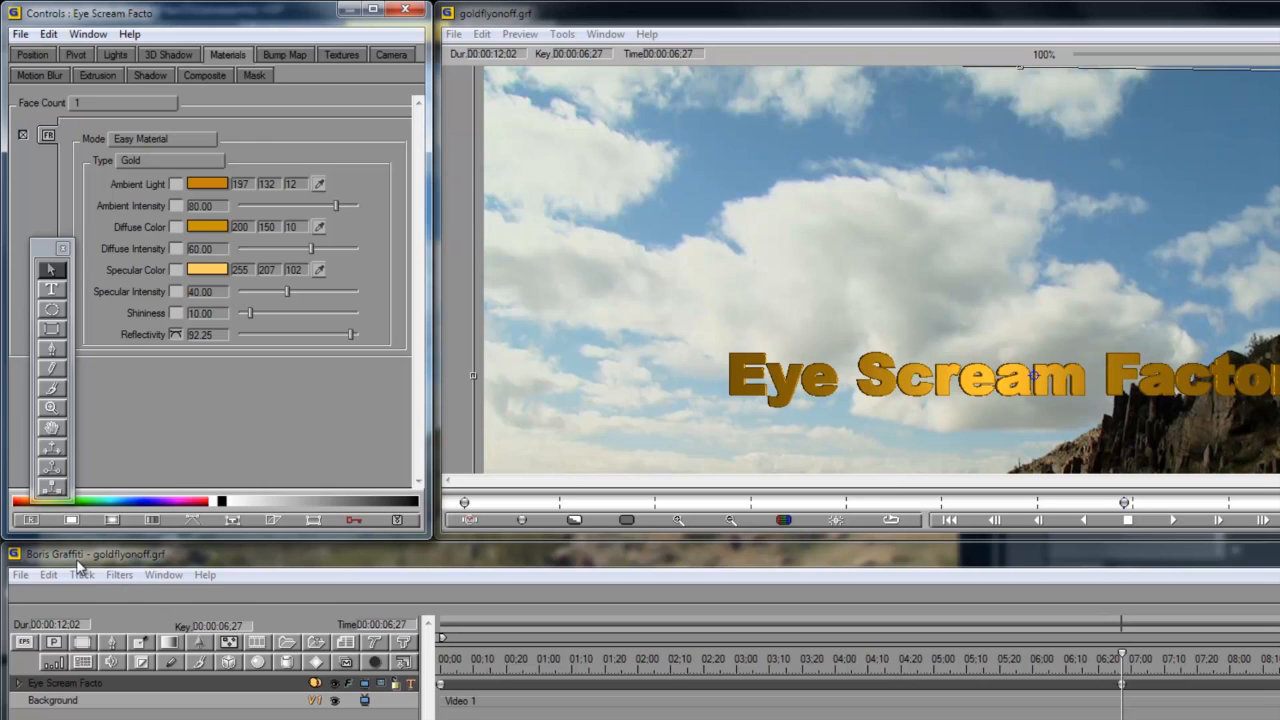
{"action": "left_click", "coordinate": [113, 521]}
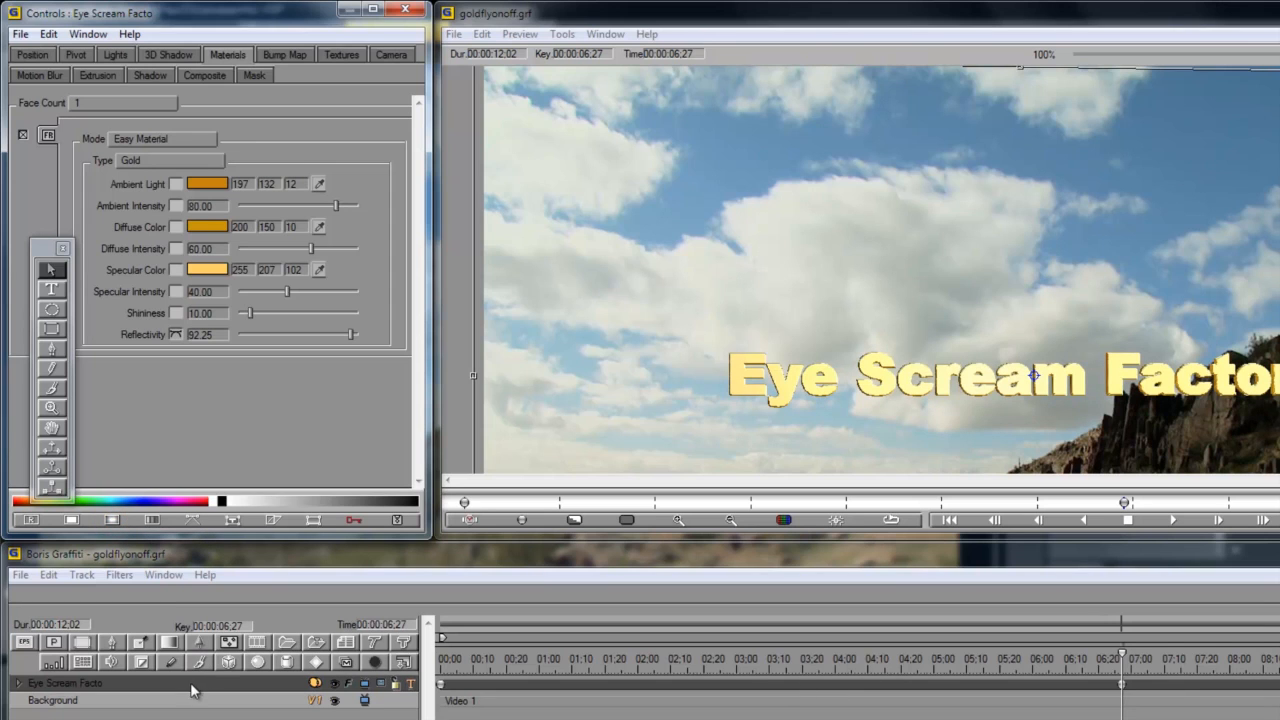
{"action": "scroll", "coordinate": [1047, 322], "scroll_direction": "down", "scroll_amount": 1}
{"action": "scroll", "coordinate": [1087, 388], "scroll_direction": "up", "scroll_amount": 1}
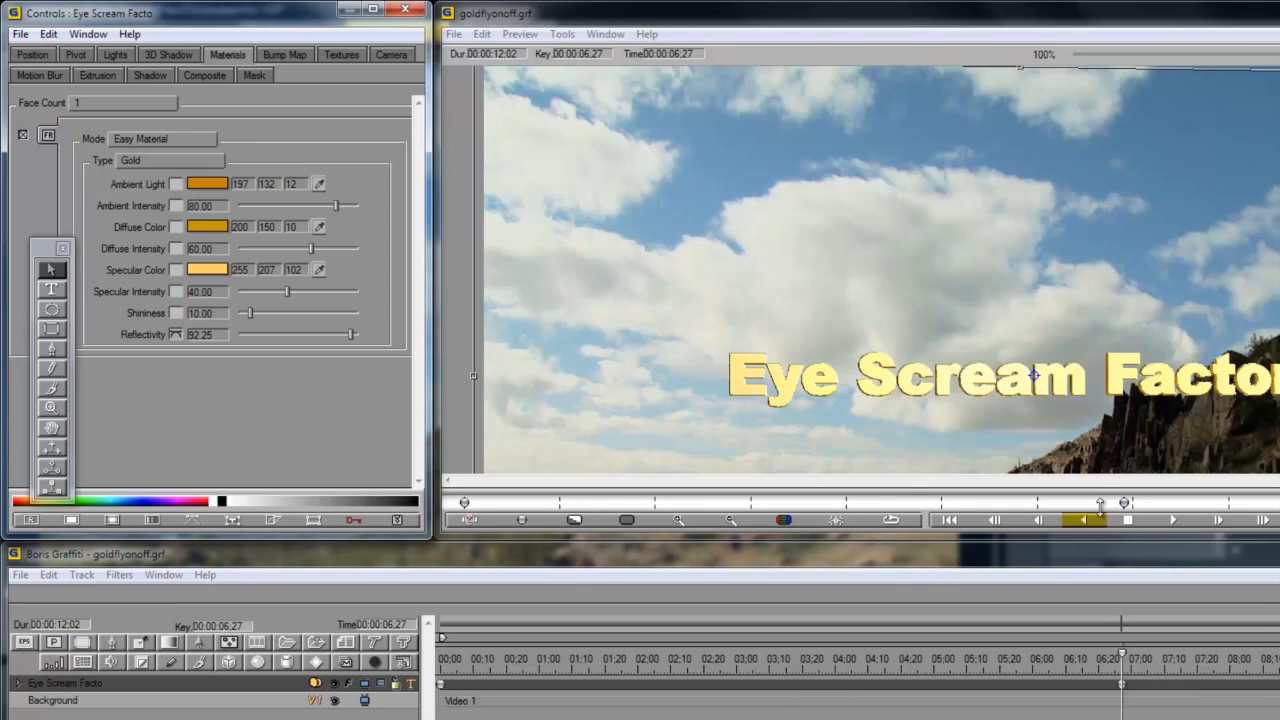
{"action": "left_click_drag", "start_coordinate": [1122, 658], "coordinate": [1279, 678]}
Change the font of the whole "Eye Scream Factory" title to Franklin Gothic Book and update the composition
{"action": "double_click", "coordinate": [200, 686]}
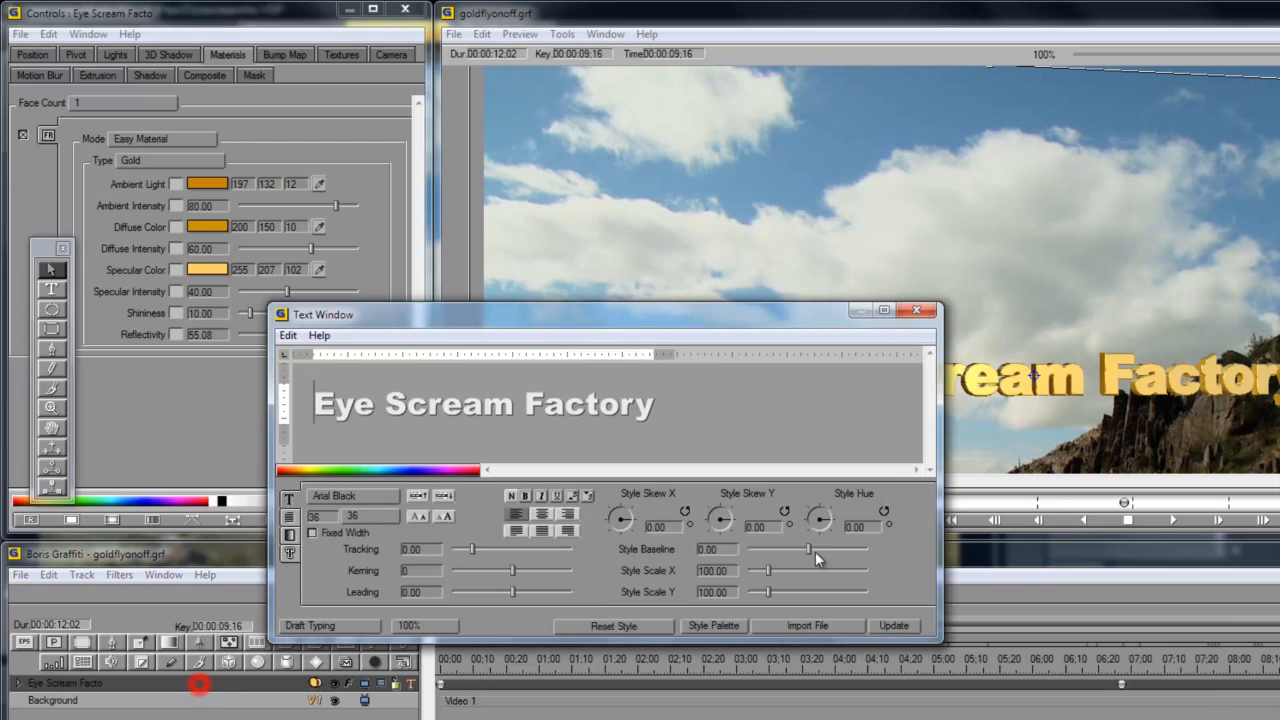
{"action": "triple_click", "coordinate": [664, 414]}
{"action": "left_click", "coordinate": [357, 496]}
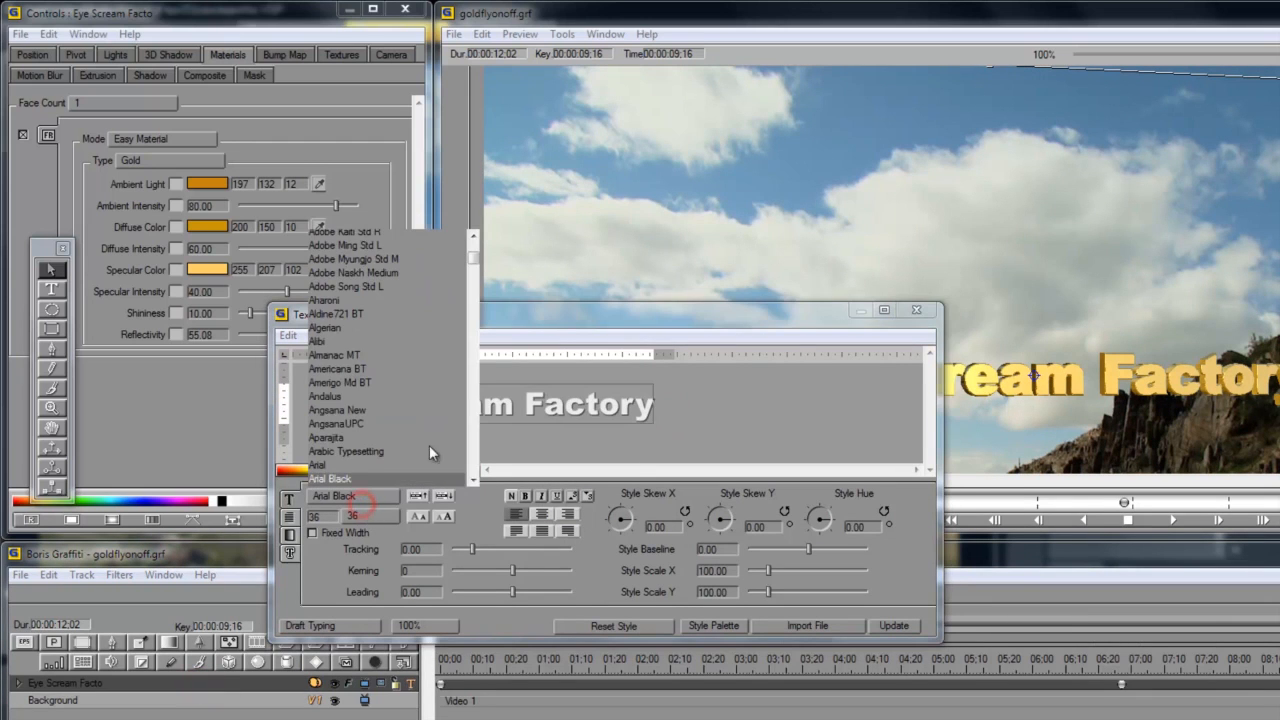
{"action": "left_click", "coordinate": [475, 440]}
{"action": "left_click", "coordinate": [475, 440]}
{"action": "left_click", "coordinate": [475, 440]}
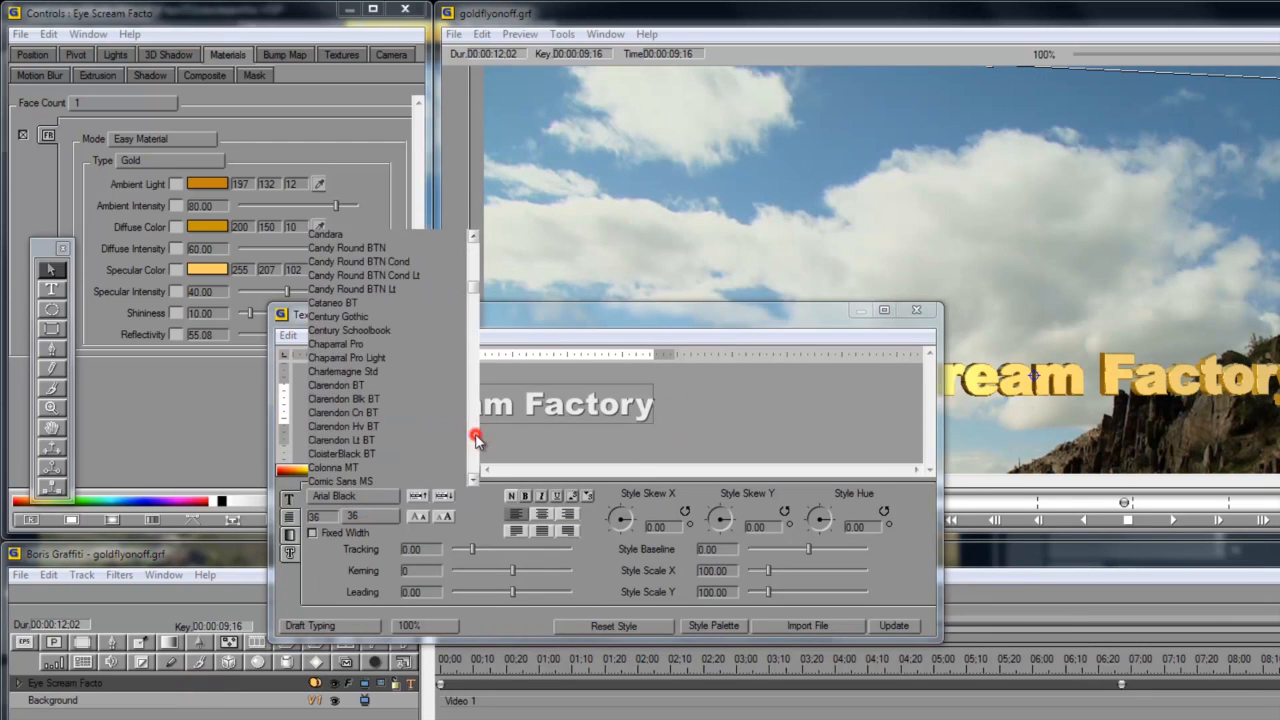
{"action": "left_click", "coordinate": [475, 440]}
{"action": "left_click", "coordinate": [476, 437]}
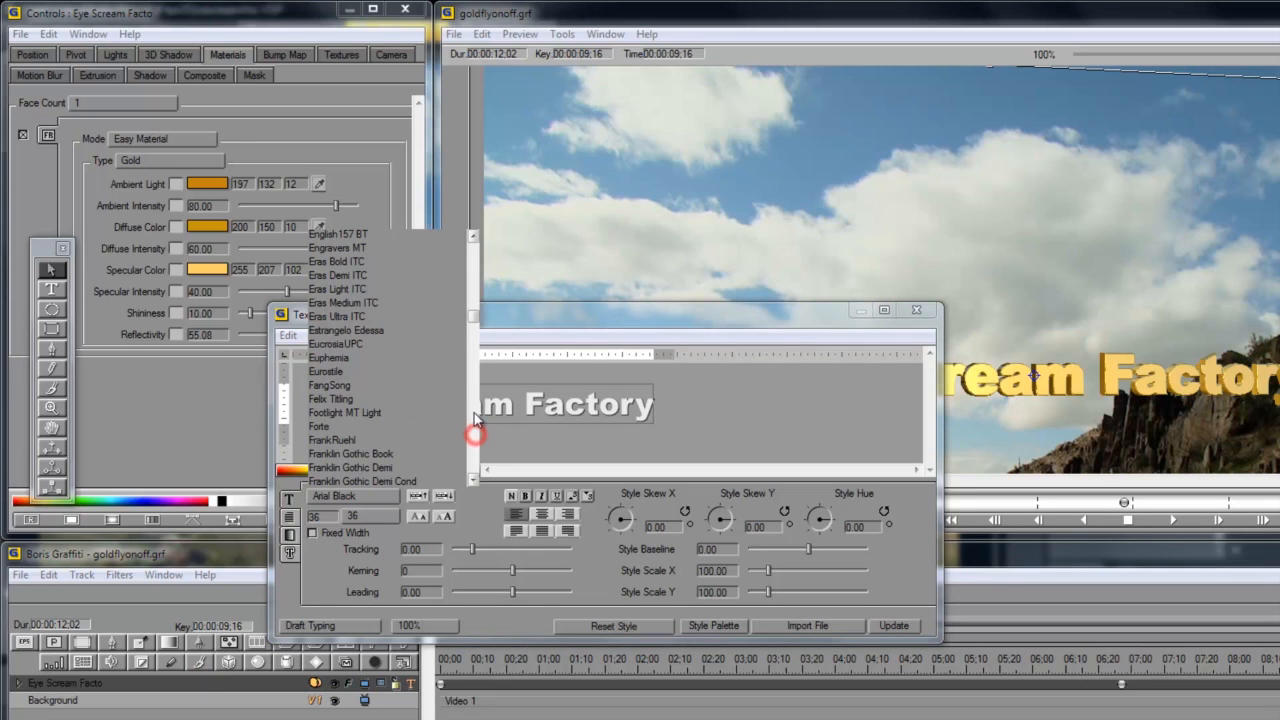
{"action": "left_click", "coordinate": [348, 453]}
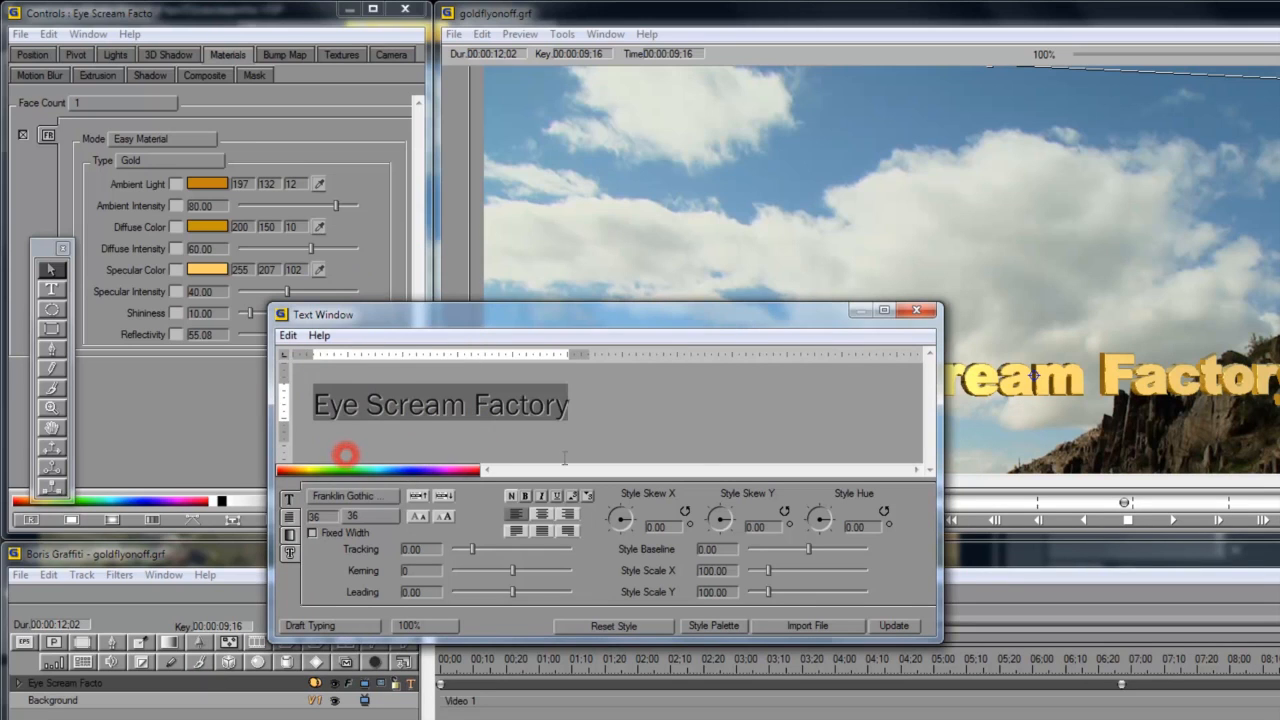
{"action": "left_click", "coordinate": [908, 628]}
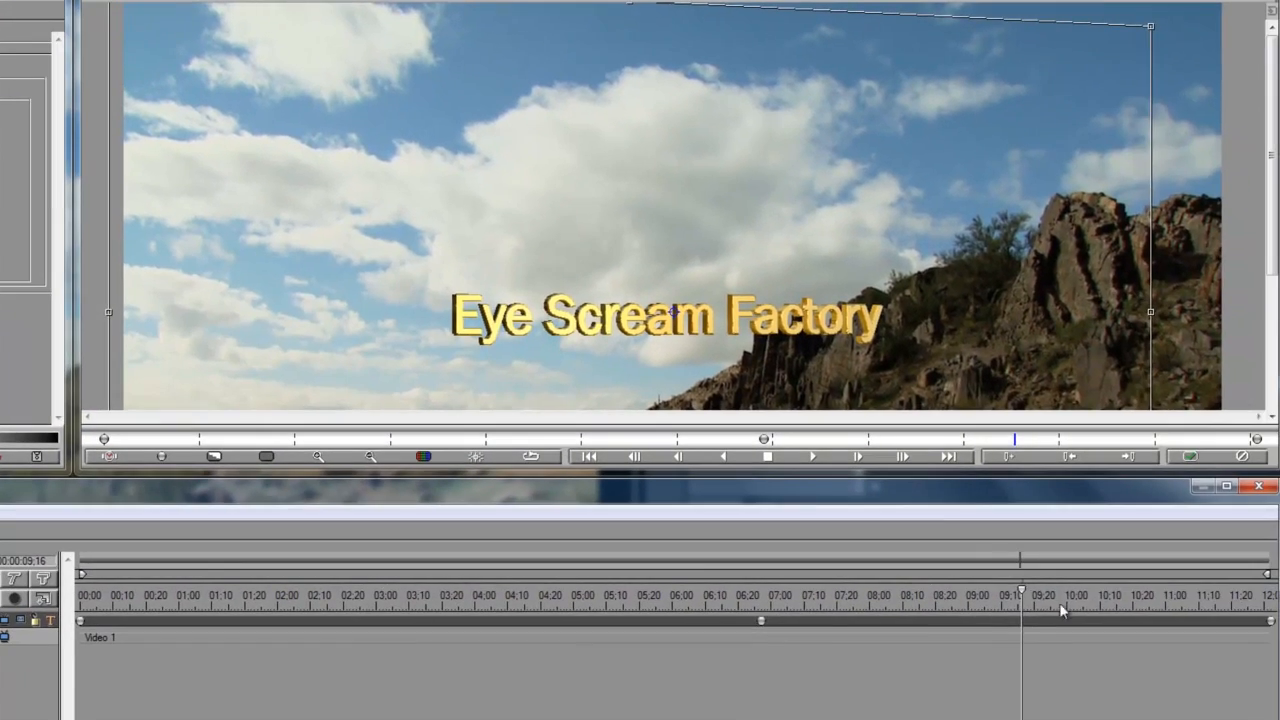
Close the Boris Graffiti editor and scrub the AlwaysHD_1080p_2997_TimeLapse.mov clip in Corel VideoStudio Pro to preview the gold title
{"action": "left_click_drag", "start_coordinate": [1043, 591], "coordinate": [801, 590]}
{"action": "left_click", "coordinate": [1262, 487]}
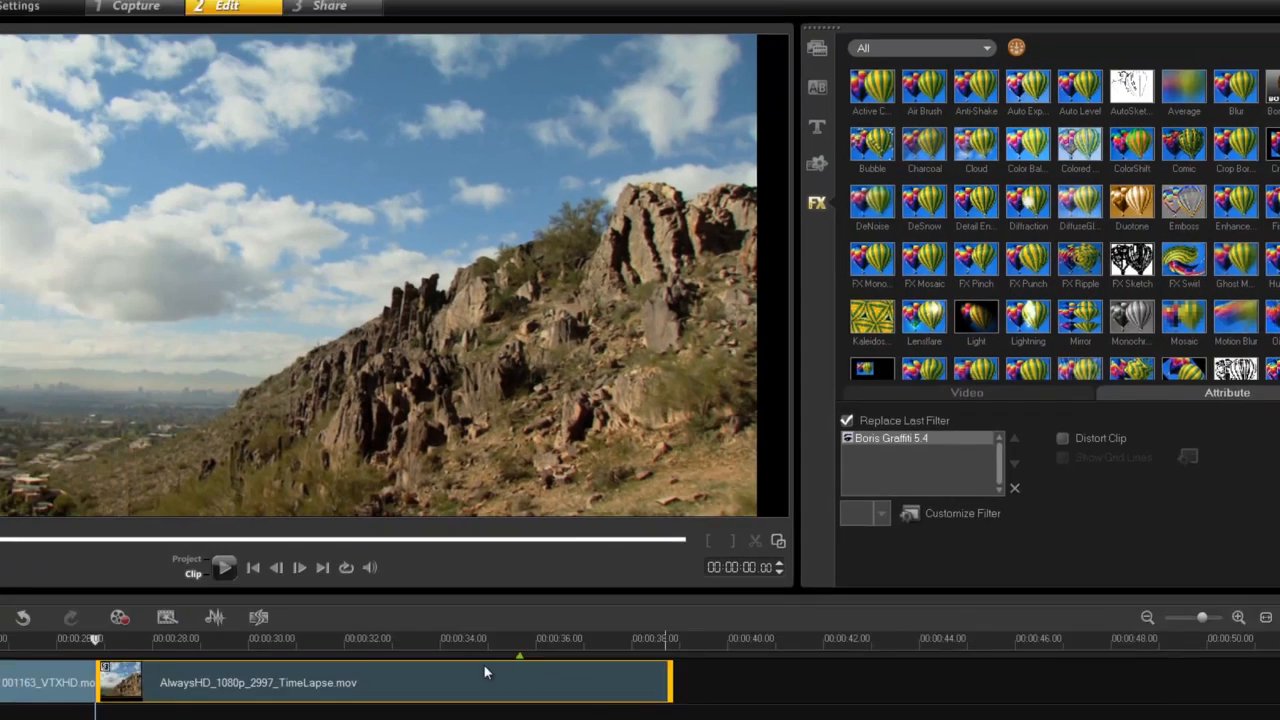
{"action": "left_click", "coordinate": [484, 665]}
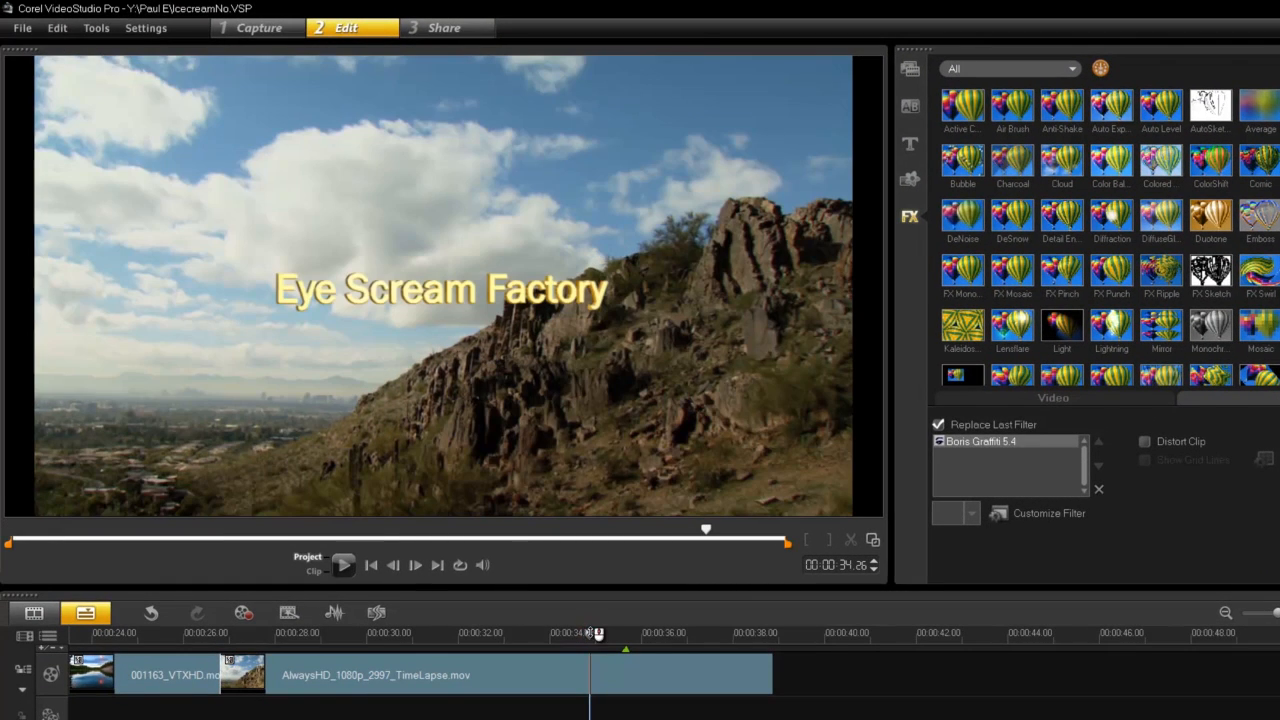
{"action": "left_click_drag", "start_coordinate": [590, 634], "coordinate": [747, 680]}
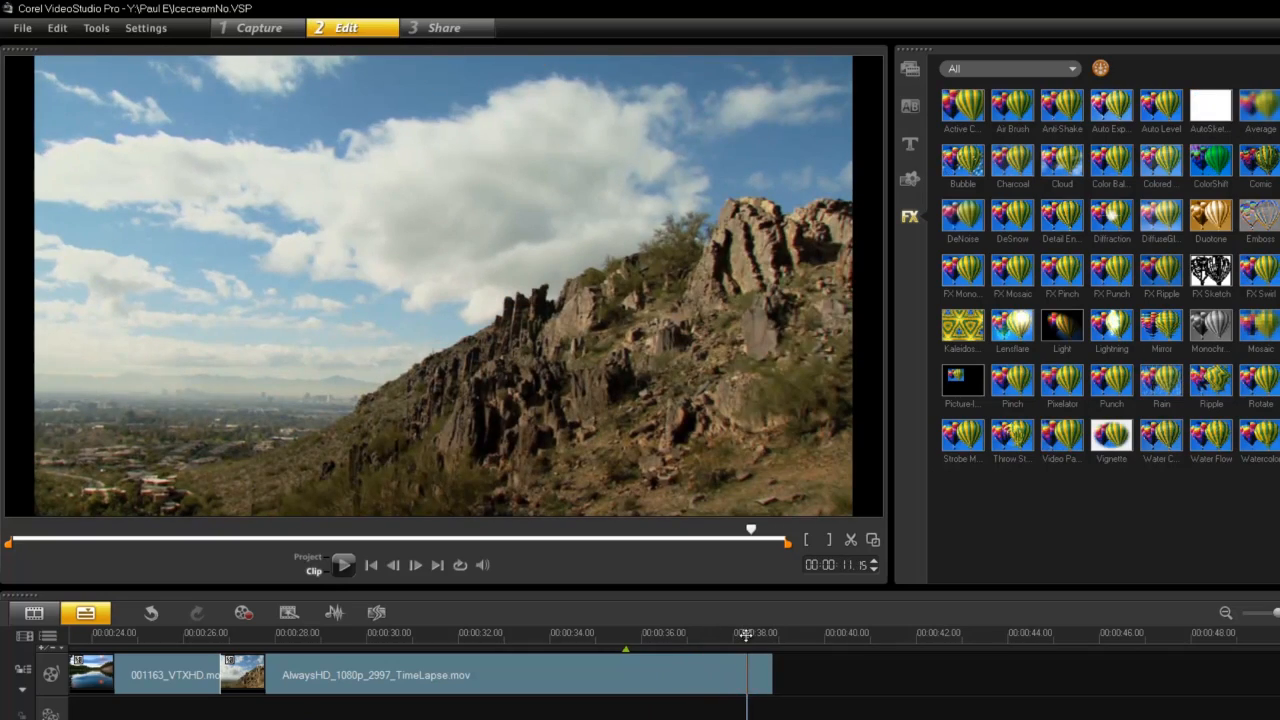